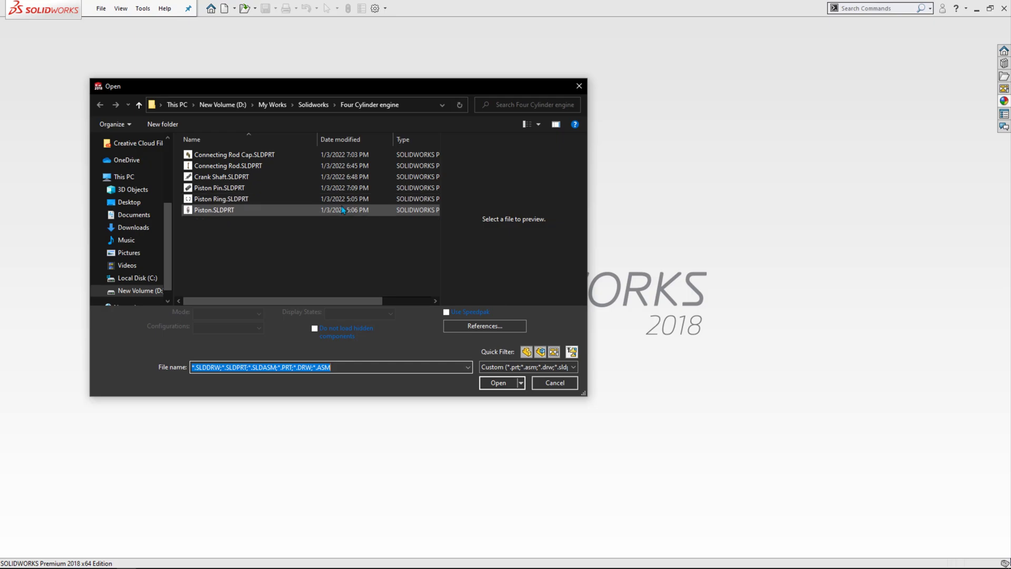
Step: Open the Piston.SLDPRT part from the Four Cylinder engine folder and view the finished piston from several sides
{"action": "left_click", "coordinate": [260, 209]}
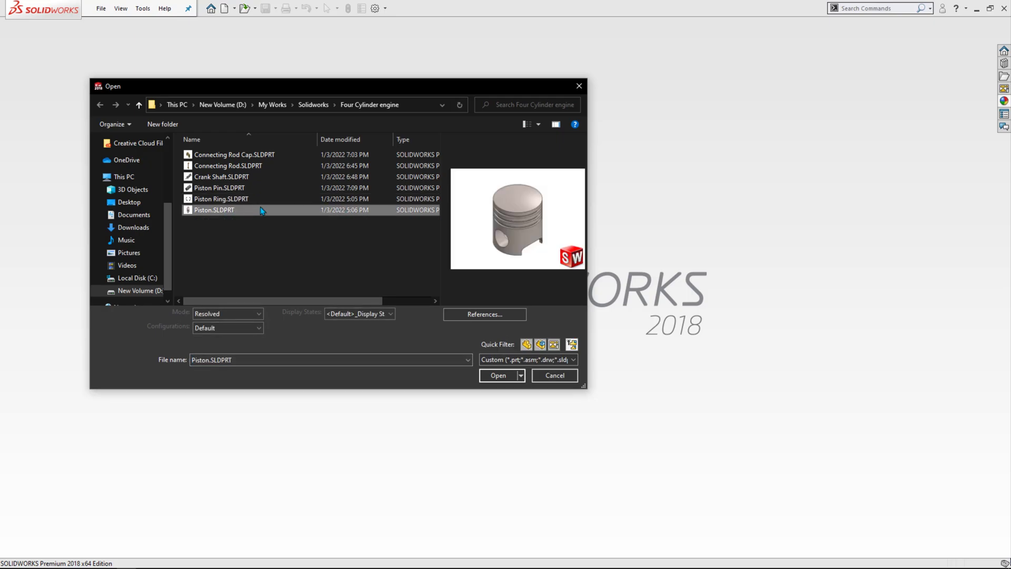
{"action": "left_click", "coordinate": [498, 376]}
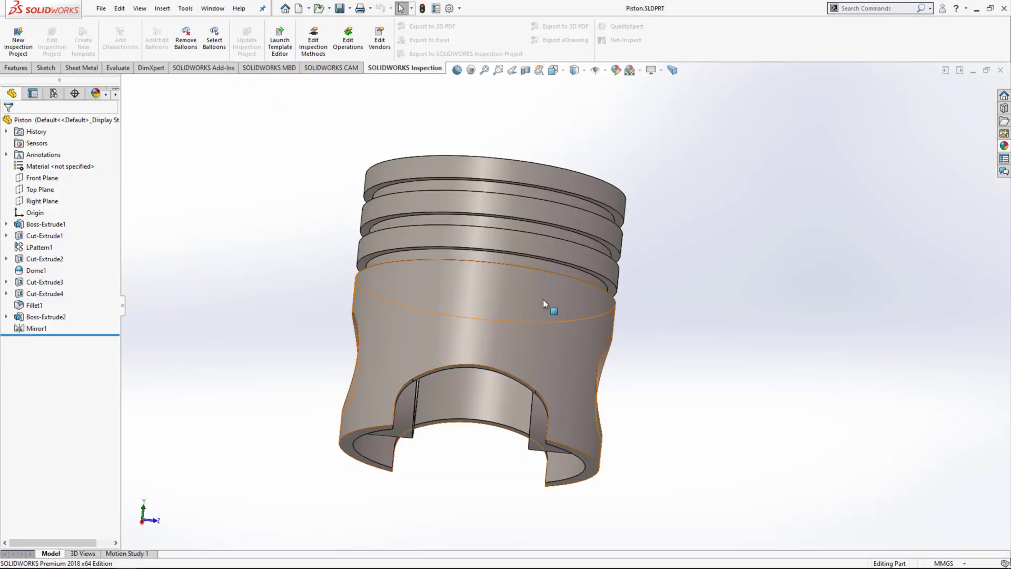
{"action": "middle_click_drag", "start_coordinate": [570, 343], "coordinate": [620, 365]}
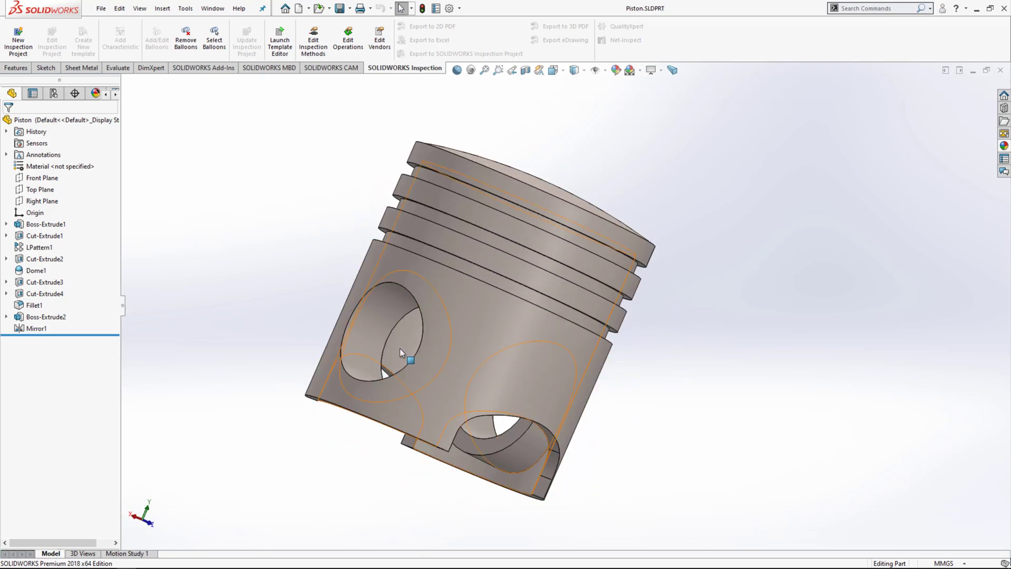
{"action": "middle_click_drag", "start_coordinate": [444, 352], "coordinate": [362, 374]}
{"action": "middle_click_drag", "start_coordinate": [268, 394], "coordinate": [223, 315]}
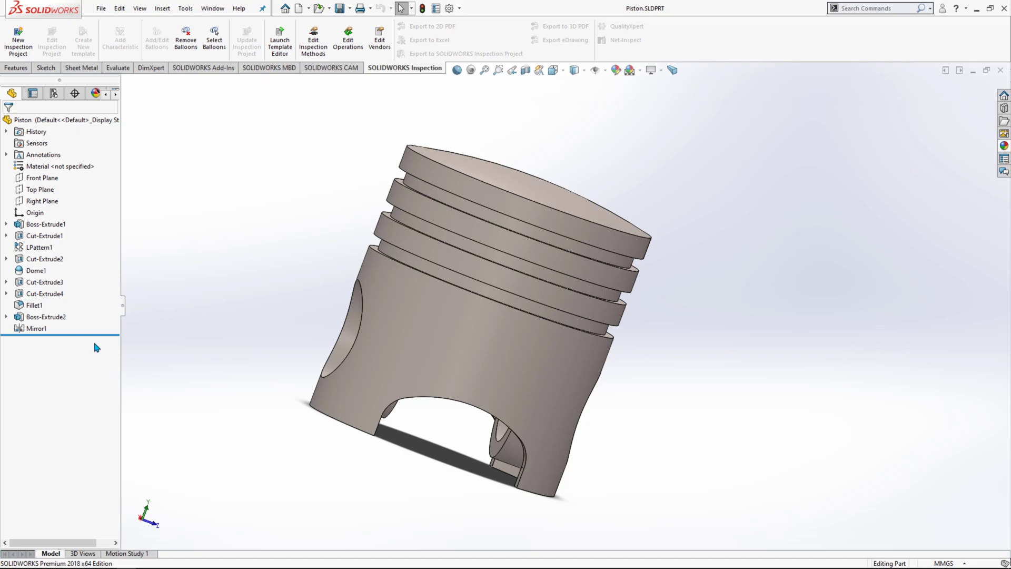
Step: Roll the piston's feature history back to just after Sketch1, the circle behind Boss-Extrude1
{"action": "left_click_drag", "start_coordinate": [94, 335], "coordinate": [104, 231]}
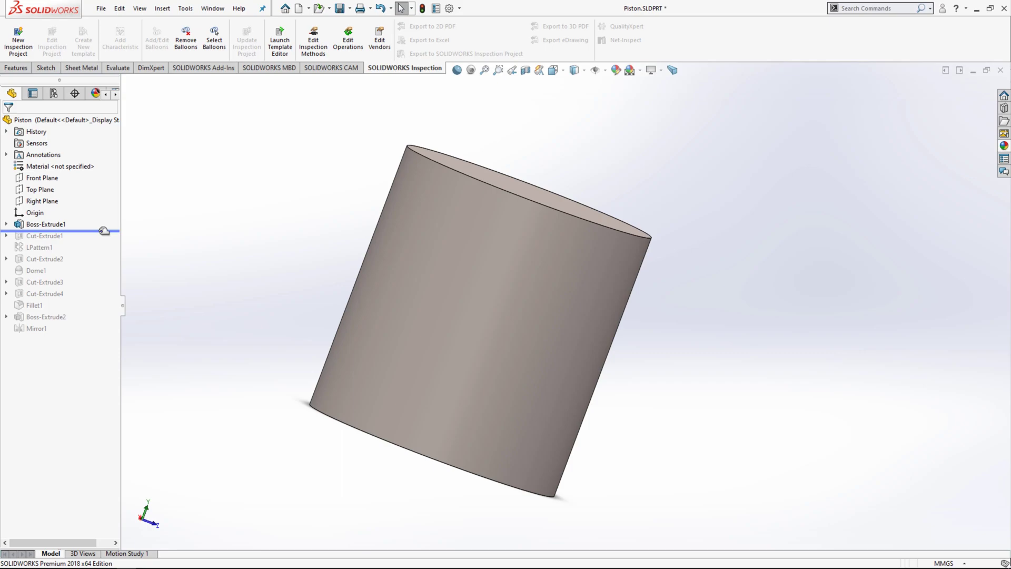
{"action": "left_click", "coordinate": [6, 225]}
{"action": "left_click_drag", "start_coordinate": [86, 242], "coordinate": [87, 231]}
{"action": "left_click", "coordinate": [537, 314]}
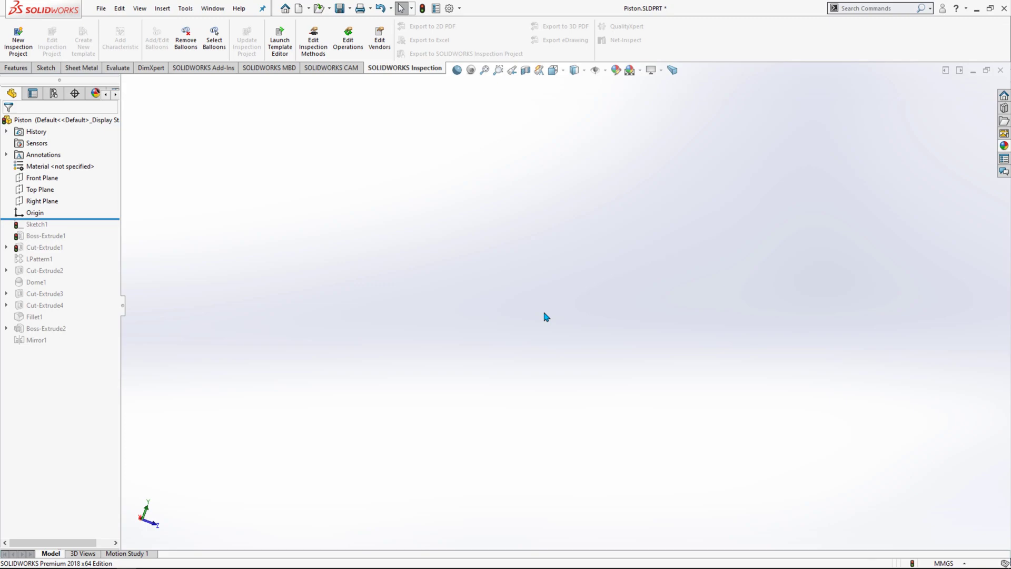
{"action": "left_click_drag", "start_coordinate": [83, 219], "coordinate": [84, 231]}
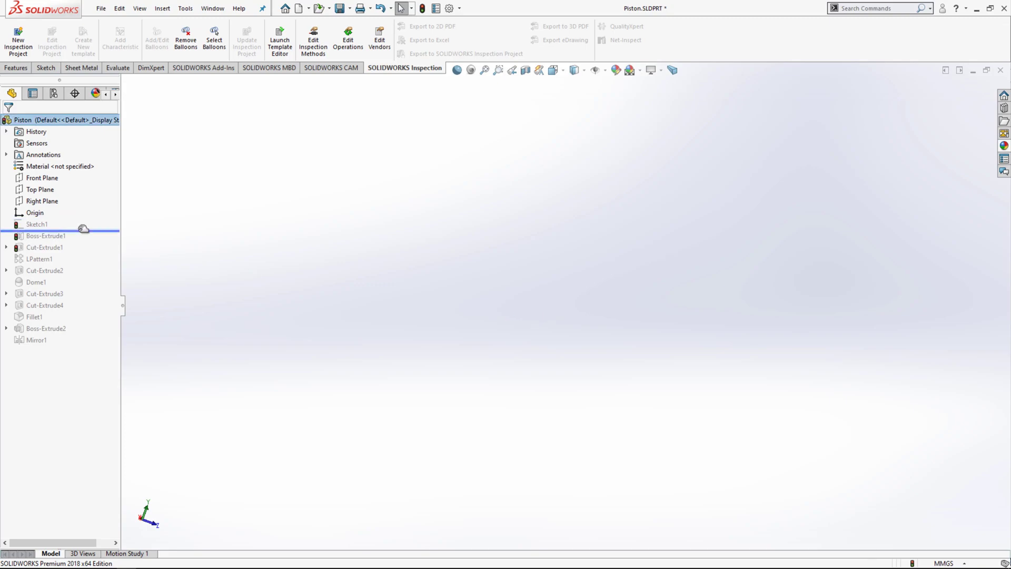
Step: Open Sketch1 for editing and examine the base circle from several angles
{"action": "left_click", "coordinate": [34, 224]}
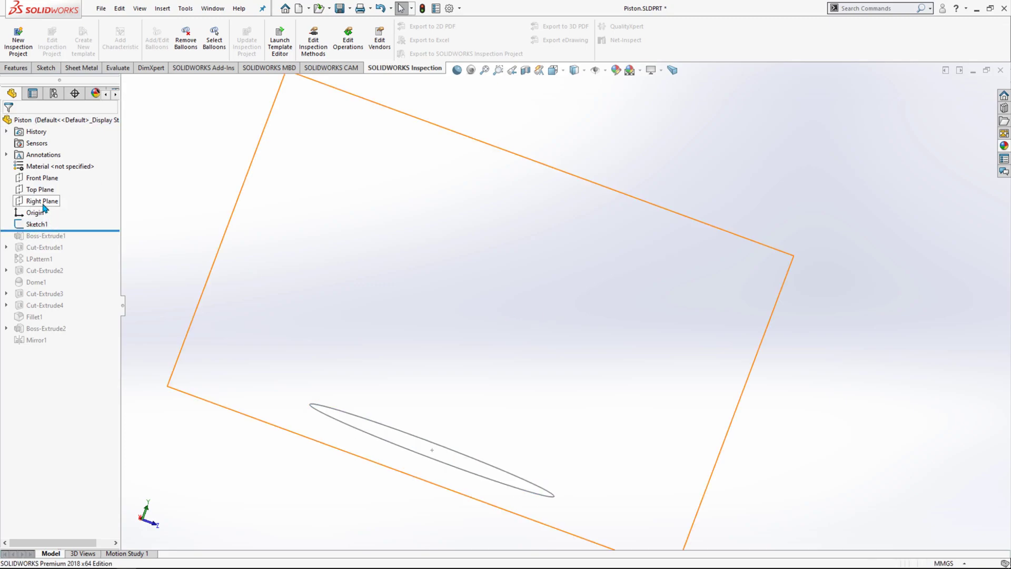
{"action": "scroll", "coordinate": [452, 345], "scroll_direction": "down", "scroll_amount": 1}
{"action": "scroll", "coordinate": [444, 360], "scroll_direction": "up", "scroll_amount": 4}
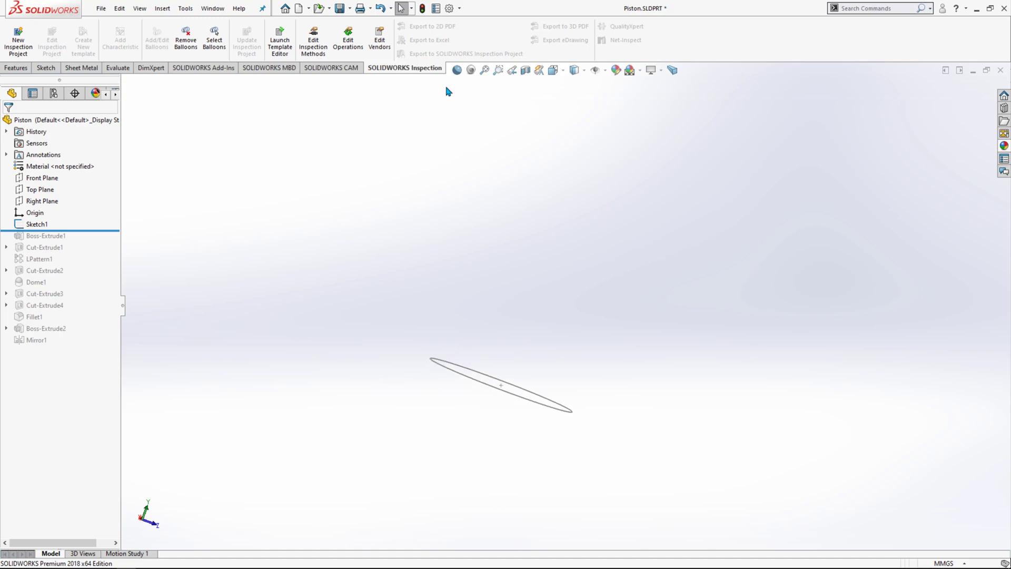
{"action": "mouse_move", "coordinate": [483, 74]}
{"action": "middle_mouse_down"}
{"action": "mouse_move", "coordinate": [533, 223]}
{"action": "mouse_move", "coordinate": [567, 240]}
{"action": "mouse_move", "coordinate": [534, 290]}
{"action": "mouse_move", "coordinate": [524, 287]}
{"action": "middle_mouse_up"}
{"action": "left_click", "coordinate": [37, 226]}
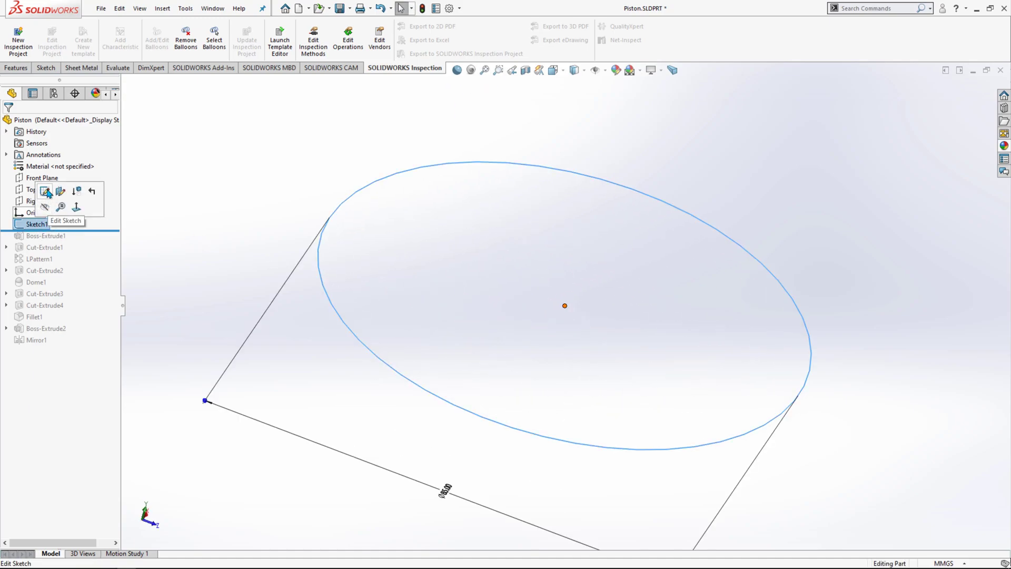
{"action": "left_click", "coordinate": [48, 193]}
{"action": "scroll", "coordinate": [505, 314], "scroll_direction": "down", "scroll_amount": 3}
{"action": "scroll", "coordinate": [504, 314], "scroll_direction": "up", "scroll_amount": 8}
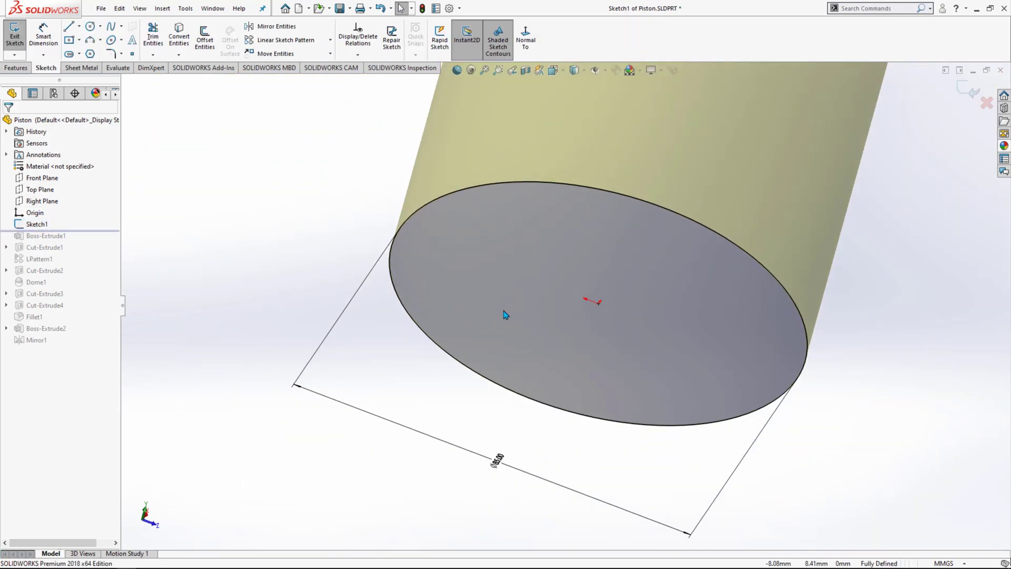
{"action": "mouse_move", "coordinate": [467, 363]}
{"action": "middle_mouse_down"}
{"action": "mouse_move", "coordinate": [523, 262]}
{"action": "mouse_move", "coordinate": [515, 158]}
{"action": "mouse_move", "coordinate": [542, 233]}
{"action": "mouse_move", "coordinate": [607, 164]}
{"action": "mouse_move", "coordinate": [605, 467]}
{"action": "mouse_move", "coordinate": [589, 464]}
{"action": "mouse_move", "coordinate": [413, 260]}
{"action": "mouse_move", "coordinate": [679, 463]}
{"action": "middle_mouse_up"}
{"action": "mouse_move", "coordinate": [684, 219]}
{"action": "middle_mouse_down"}
{"action": "mouse_move", "coordinate": [727, 181]}
{"action": "mouse_move", "coordinate": [518, 116]}
{"action": "middle_mouse_up"}
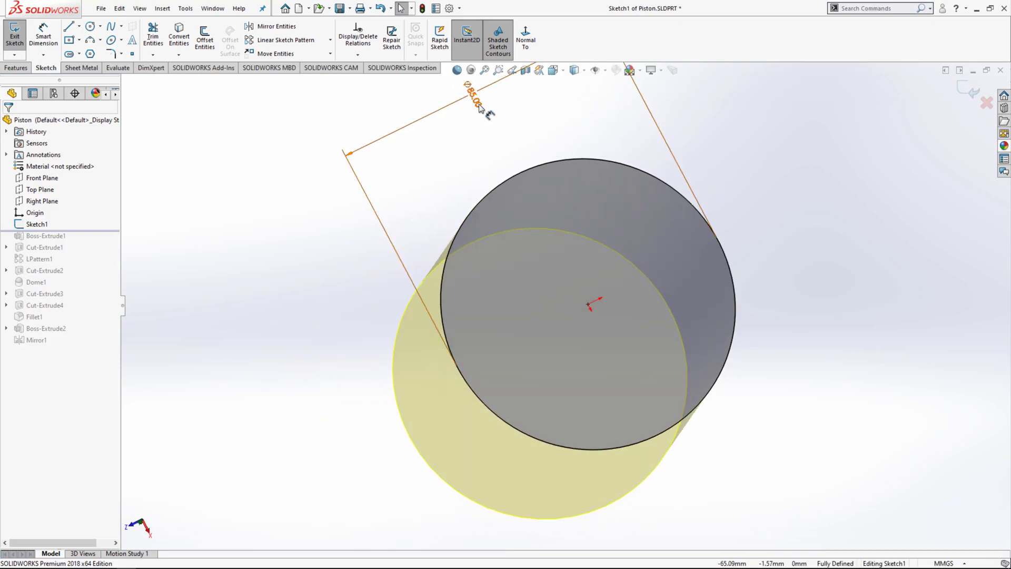
Step: Check the base circle's diameter dimension and exit the sketch without changing it
{"action": "left_click", "coordinate": [472, 91]}
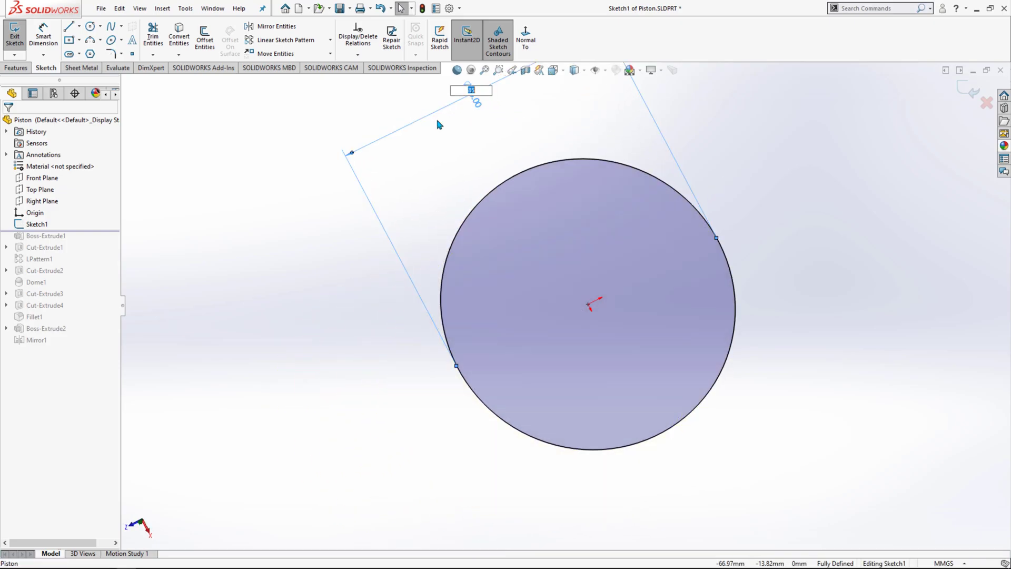
{"action": "left_click", "coordinate": [583, 124]}
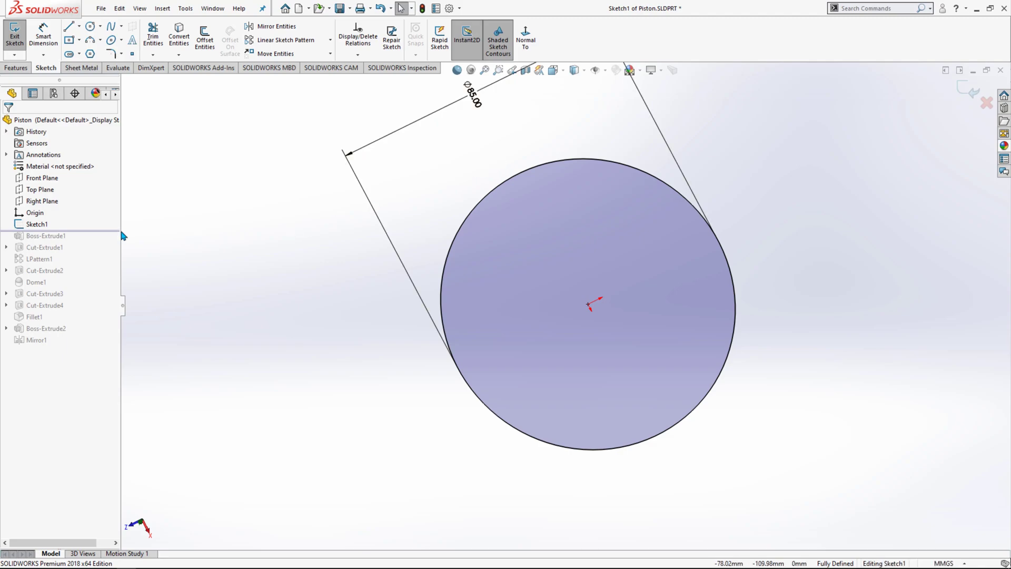
{"action": "left_click", "coordinate": [968, 89]}
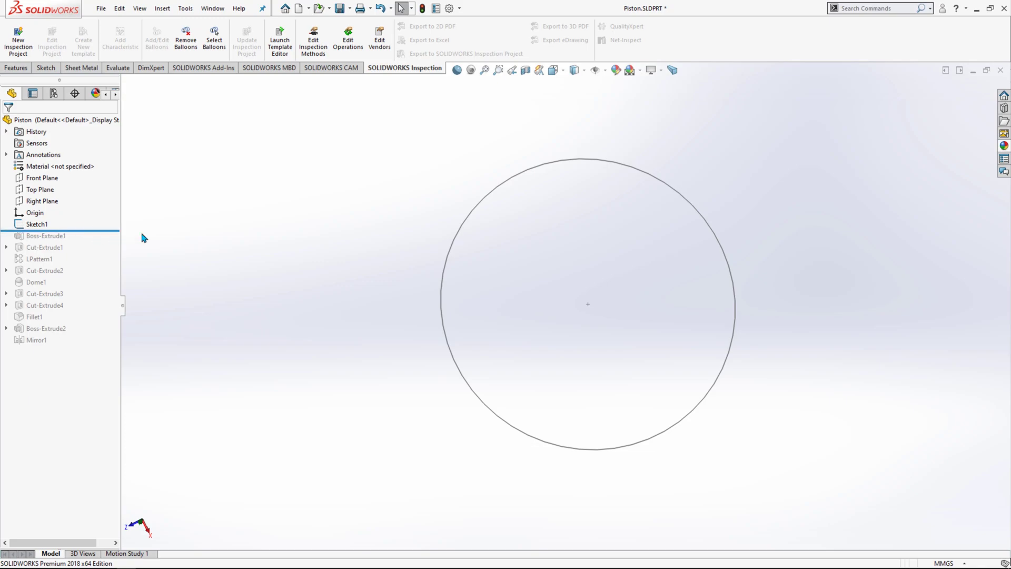
Step: Roll the feature history forward to include Boss-Extrude1
{"action": "left_click", "coordinate": [17, 67]}
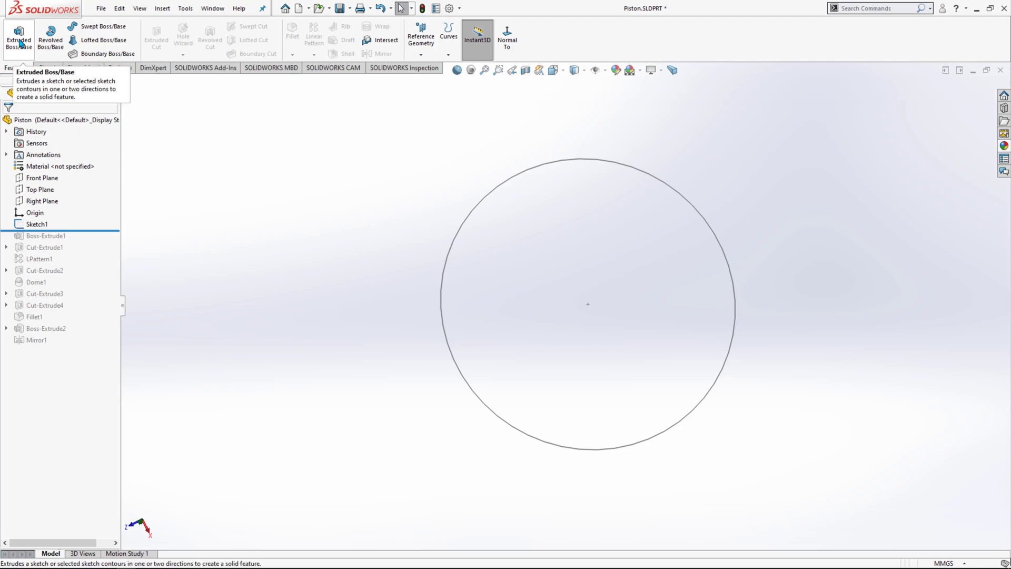
{"action": "left_click", "coordinate": [83, 232]}
{"action": "left_click_drag", "start_coordinate": [84, 232], "coordinate": [83, 242]}
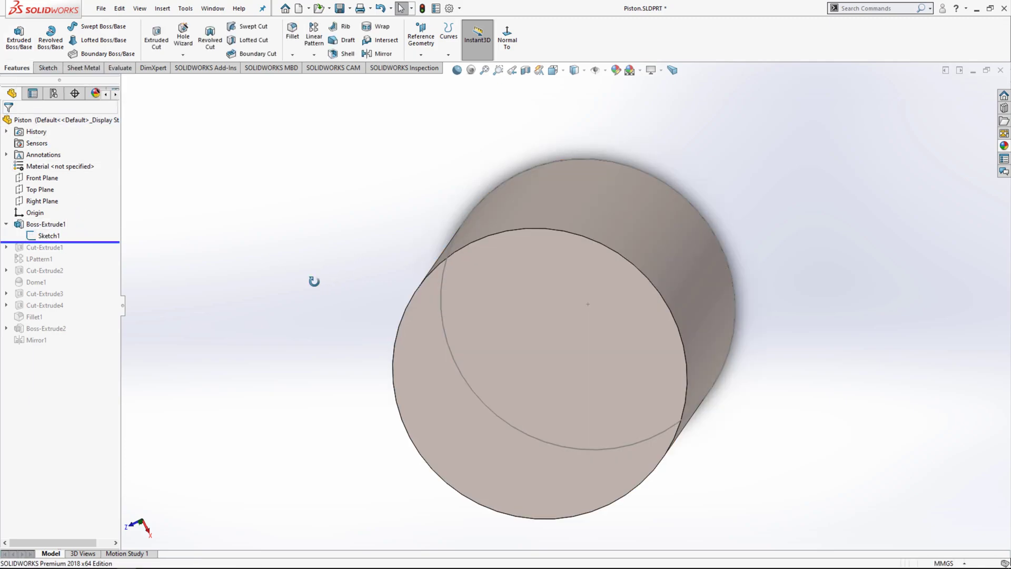
Step: Open the definition of Boss-Extrude1, review its depth and direction, and close it without changes
{"action": "left_click", "coordinate": [51, 223]}
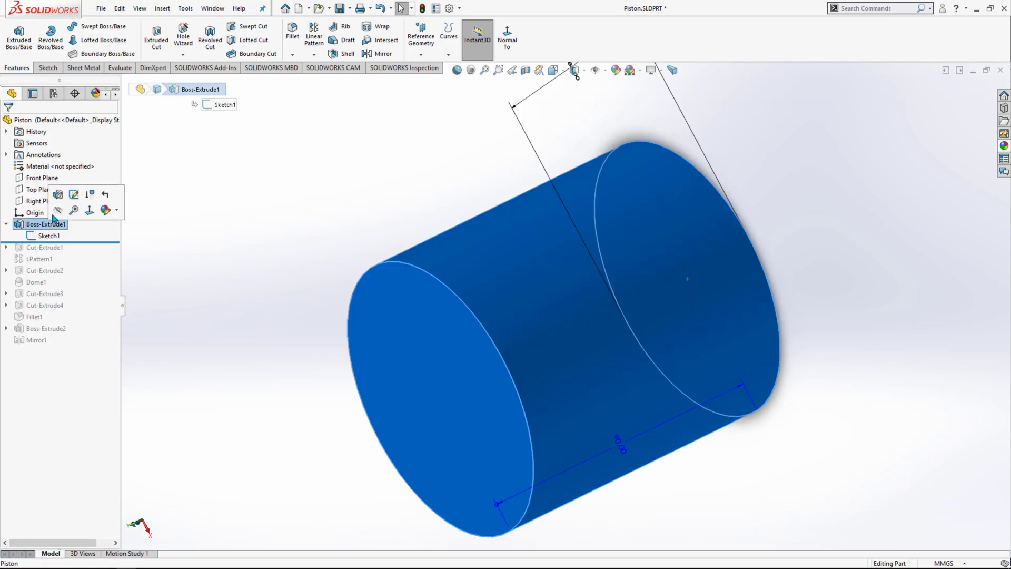
{"action": "left_click", "coordinate": [57, 194]}
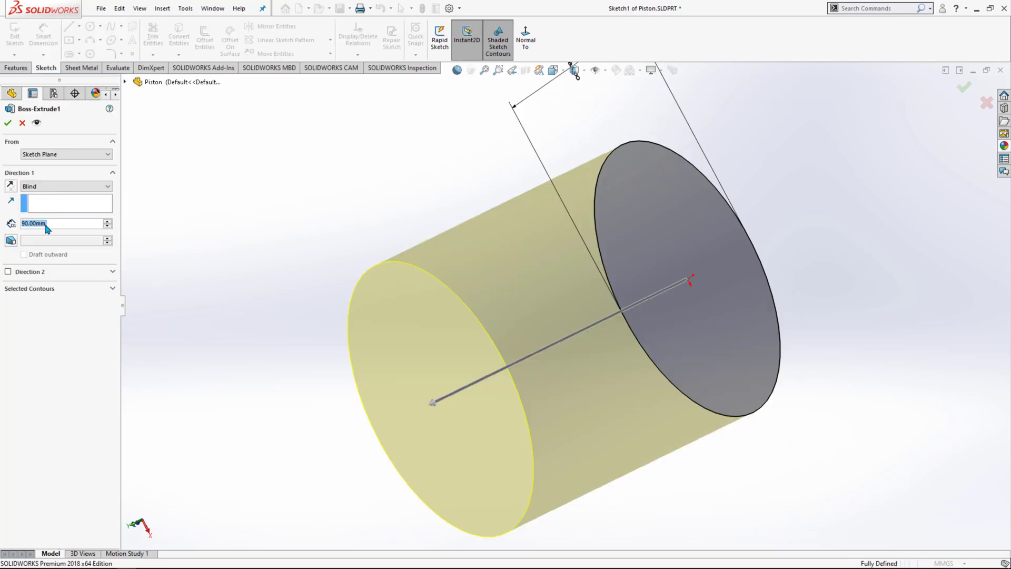
{"action": "scroll", "coordinate": [658, 281], "scroll_direction": "down", "scroll_amount": 3}
{"action": "scroll", "coordinate": [575, 383], "scroll_direction": "up", "scroll_amount": 4}
{"action": "middle_click_drag", "start_coordinate": [575, 383], "coordinate": [553, 262]}
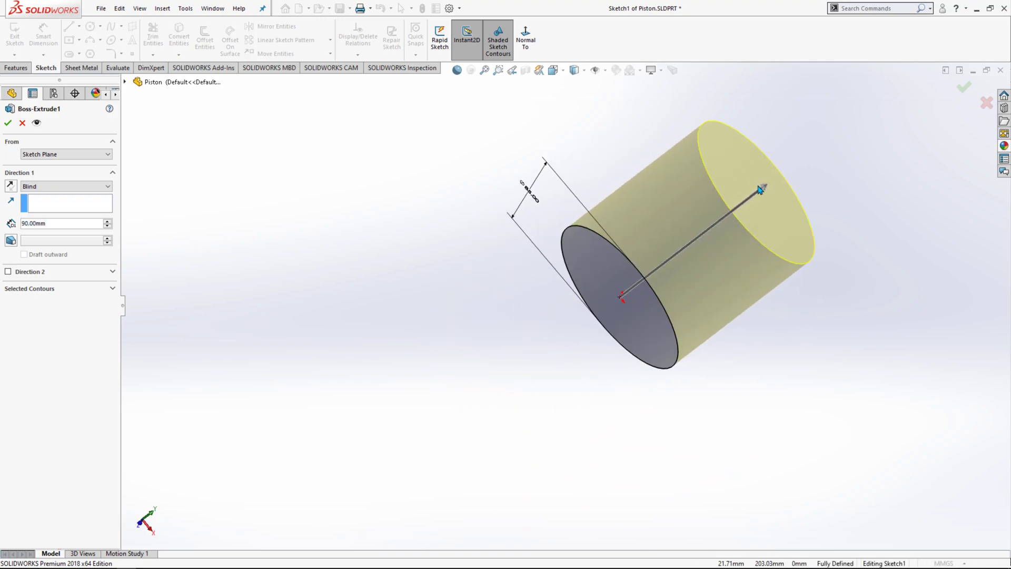
{"action": "left_click", "coordinate": [22, 124]}
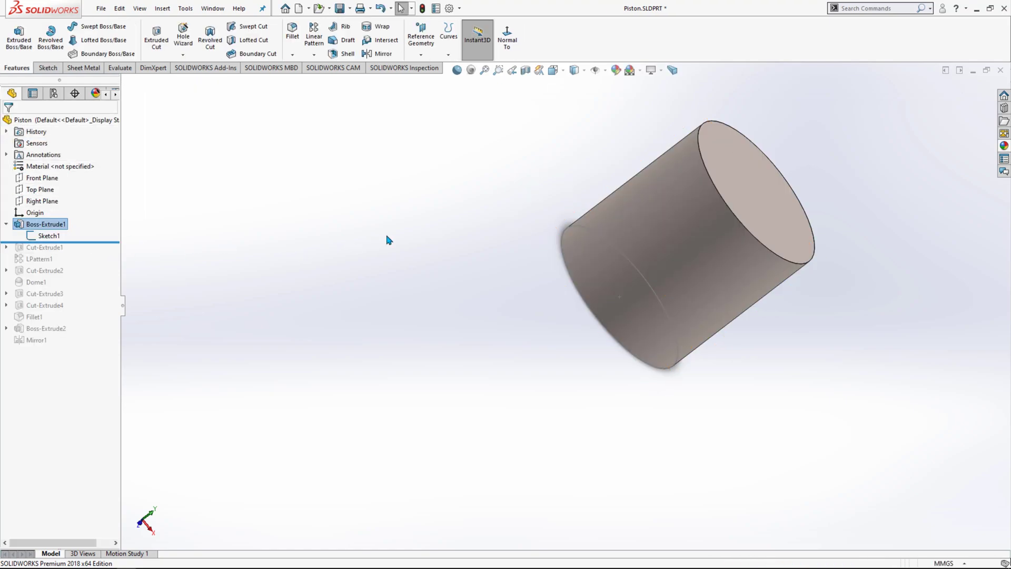
Step: Move the rollback position to just after Sketch2, the profile of Cut-Extrude1, with the cut itself still rolled back
{"action": "left_click_drag", "start_coordinate": [101, 241], "coordinate": [47, 255]}
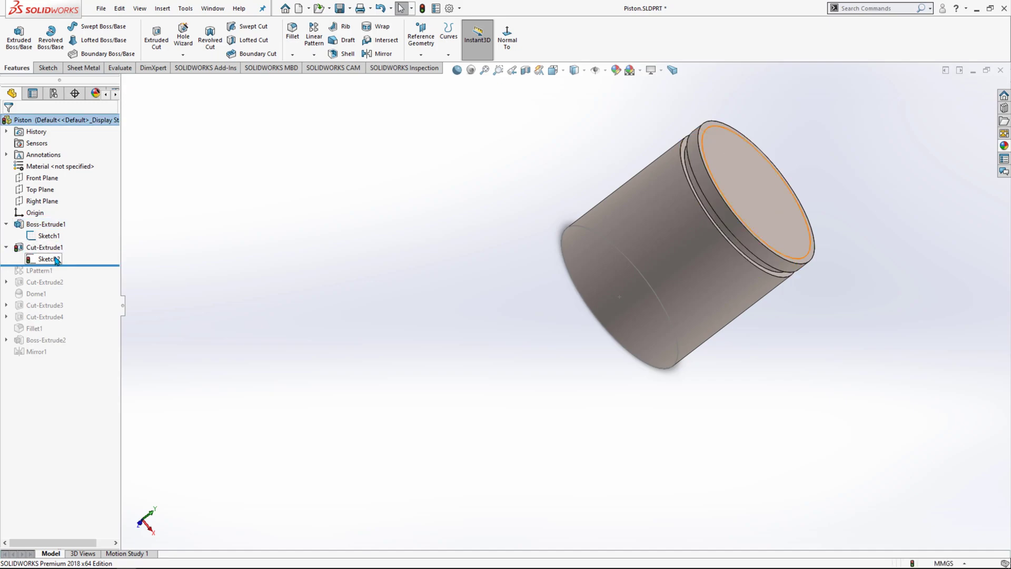
{"action": "left_click", "coordinate": [55, 259]}
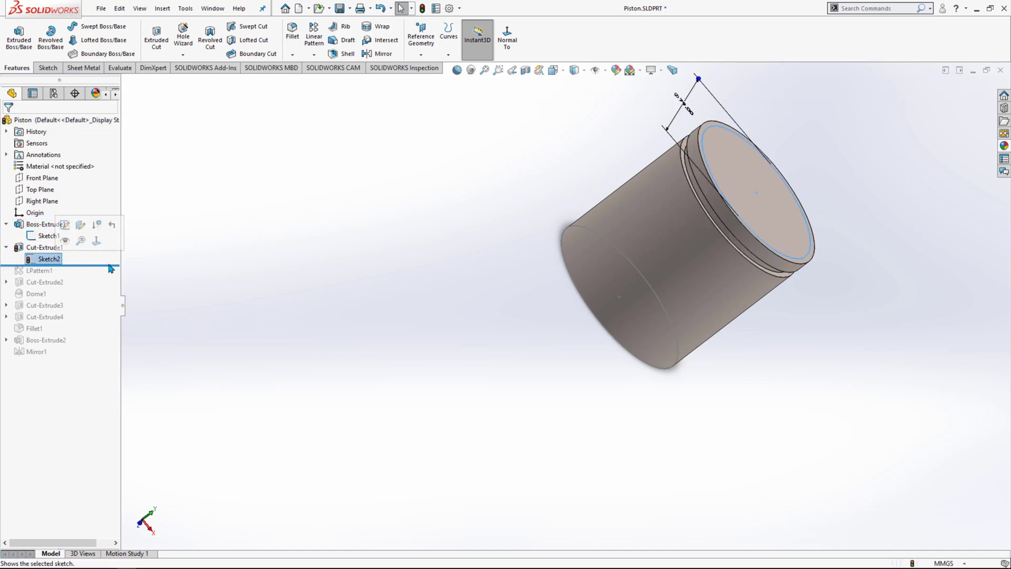
{"action": "key", "text": "Escape"}
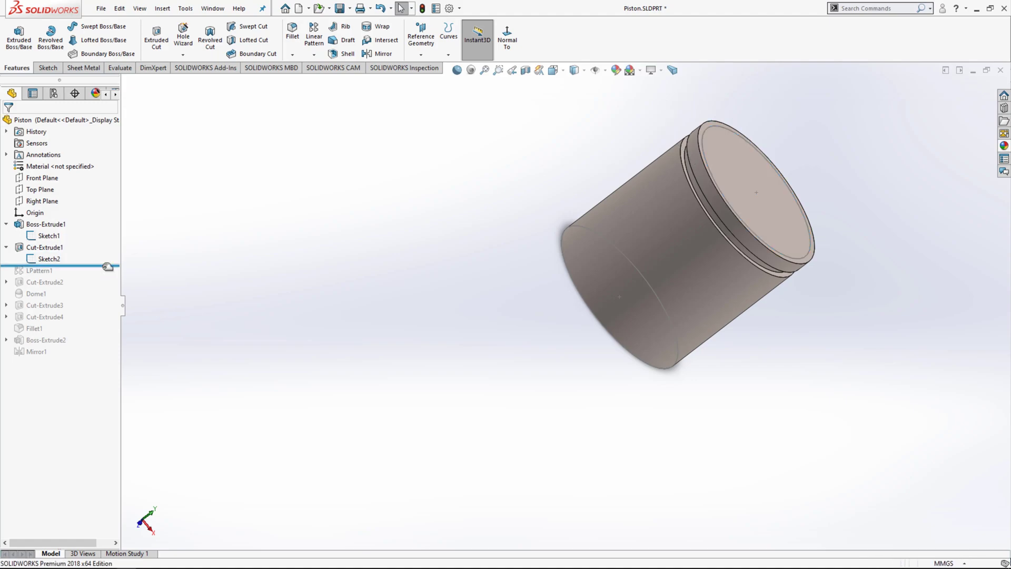
{"action": "left_click_drag", "start_coordinate": [106, 265], "coordinate": [106, 253]}
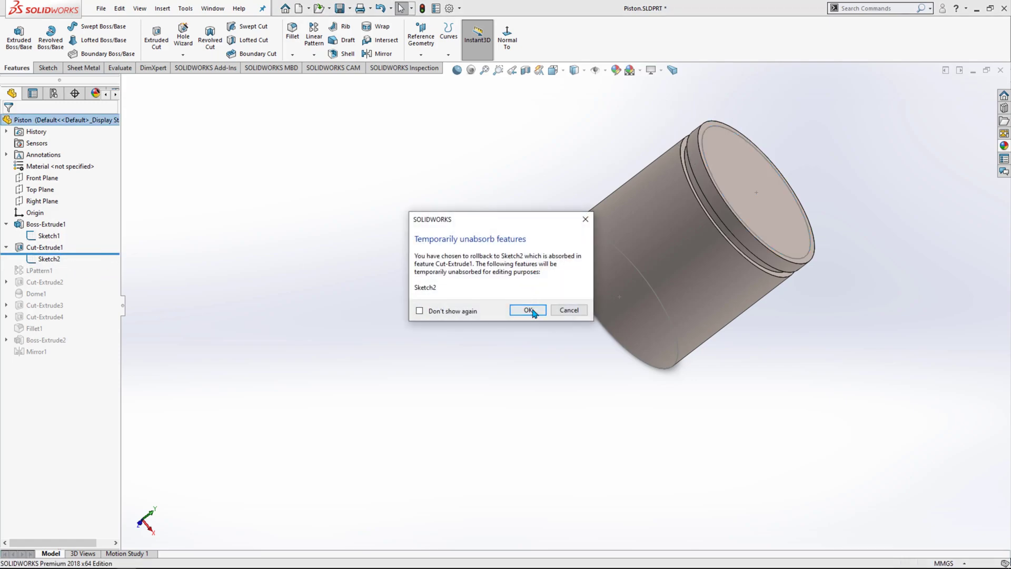
{"action": "left_click", "coordinate": [528, 310]}
{"action": "left_click_drag", "start_coordinate": [107, 240], "coordinate": [110, 253]}
Step: Open Sketch2 for editing, examine the circle on the piston's end face and its diameter, and exit the sketch
{"action": "left_click", "coordinate": [37, 247]}
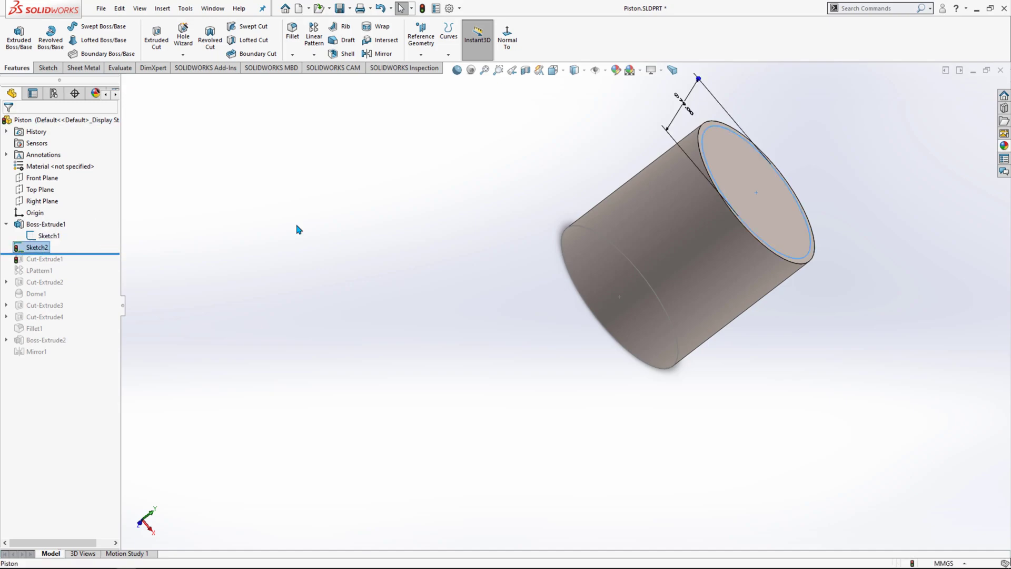
{"action": "middle_click_drag", "start_coordinate": [581, 198], "coordinate": [531, 241]}
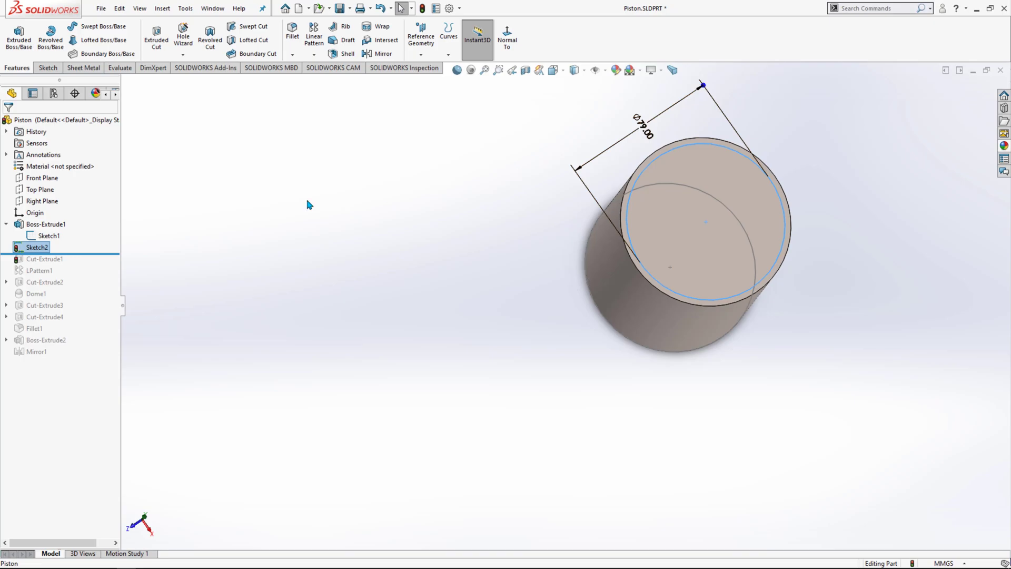
{"action": "left_click", "coordinate": [38, 248]}
{"action": "left_click", "coordinate": [50, 218]}
{"action": "mouse_move", "coordinate": [524, 248]}
{"action": "middle_mouse_down"}
{"action": "mouse_move", "coordinate": [630, 283]}
{"action": "mouse_move", "coordinate": [691, 226]}
{"action": "mouse_move", "coordinate": [594, 138]}
{"action": "mouse_move", "coordinate": [485, 162]}
{"action": "mouse_move", "coordinate": [503, 192]}
{"action": "middle_mouse_up"}
{"action": "left_click", "coordinate": [973, 91]}
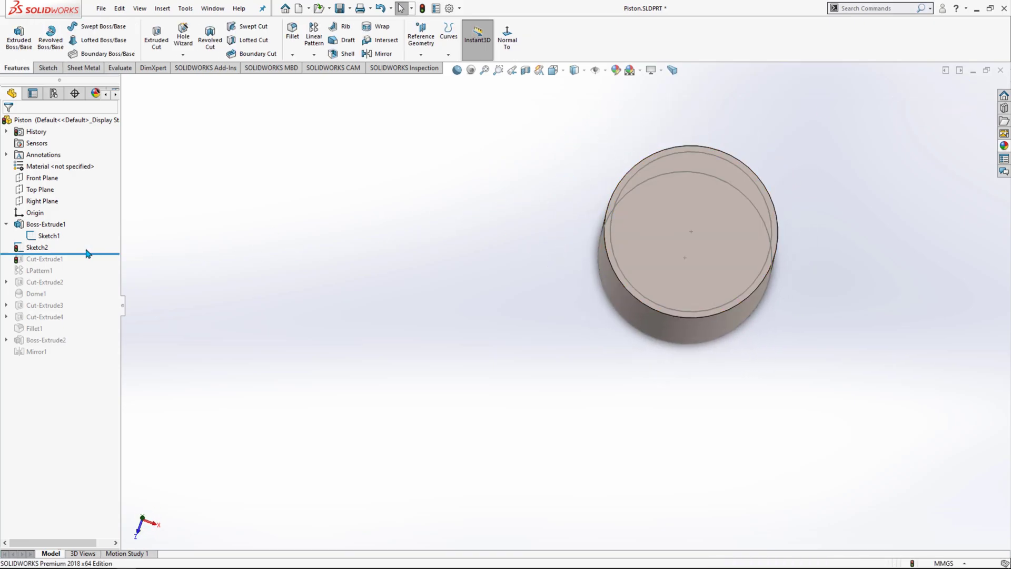
Step: Roll the feature history forward to include Cut-Extrude1 and open that cut's definition
{"action": "middle_click_drag", "start_coordinate": [723, 216], "coordinate": [731, 248]}
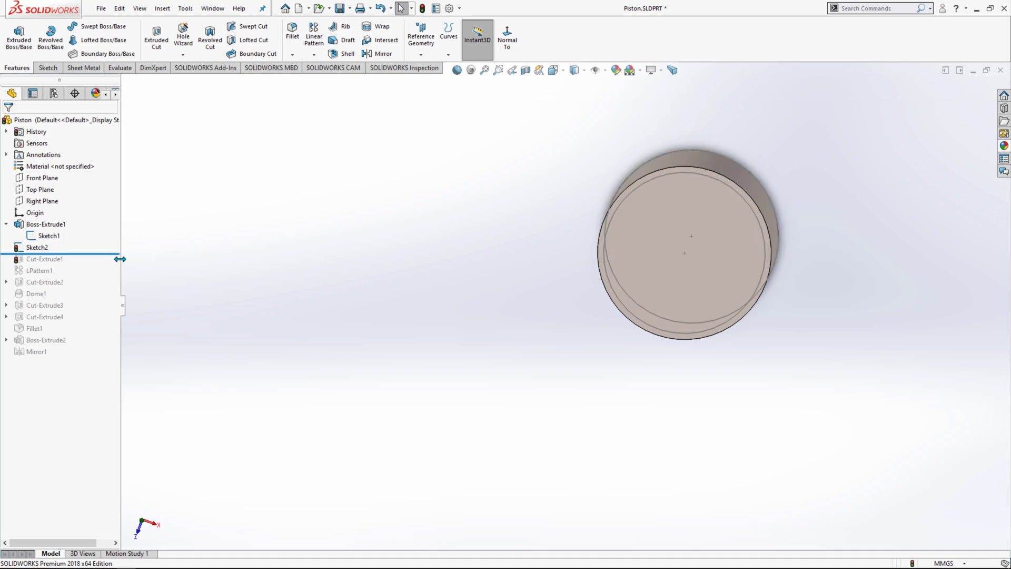
{"action": "left_click_drag", "start_coordinate": [115, 254], "coordinate": [115, 260]}
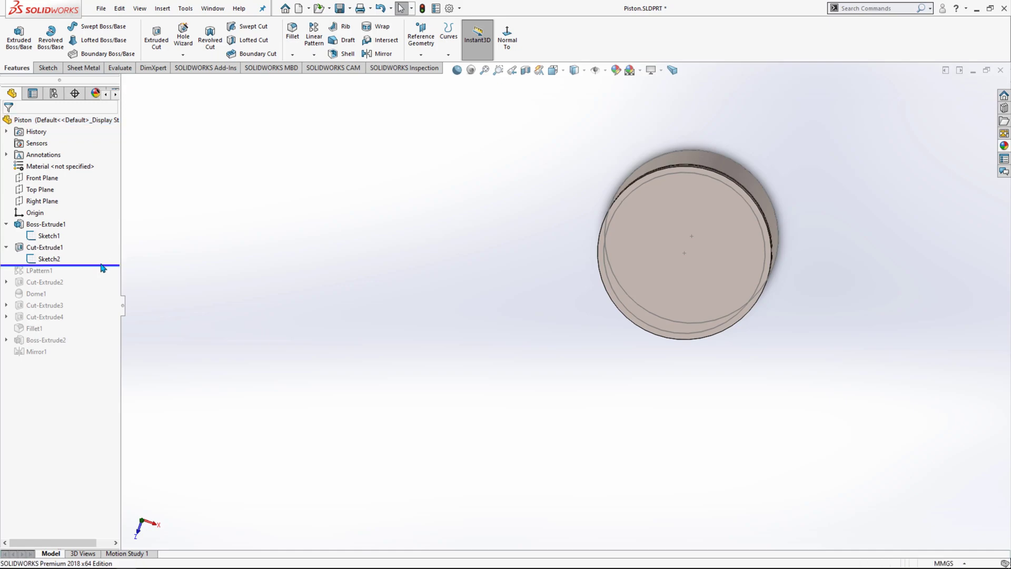
{"action": "left_click", "coordinate": [52, 250]}
{"action": "left_click", "coordinate": [59, 214]}
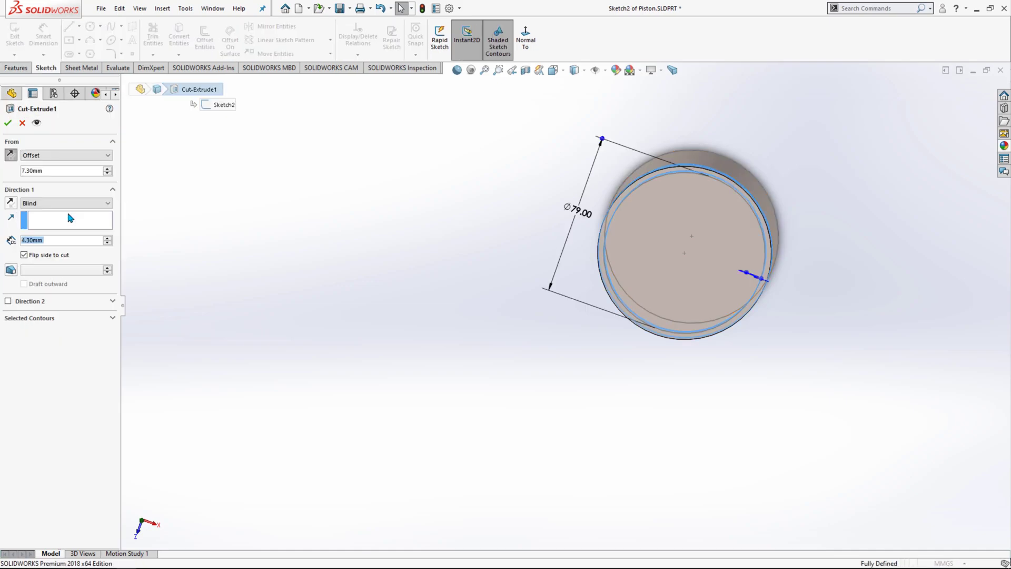
Step: Examine Cut-Extrude1's start offset, blind depth and cut direction against the groove preview on the piston
{"action": "middle_click_drag", "start_coordinate": [501, 255], "coordinate": [558, 331]}
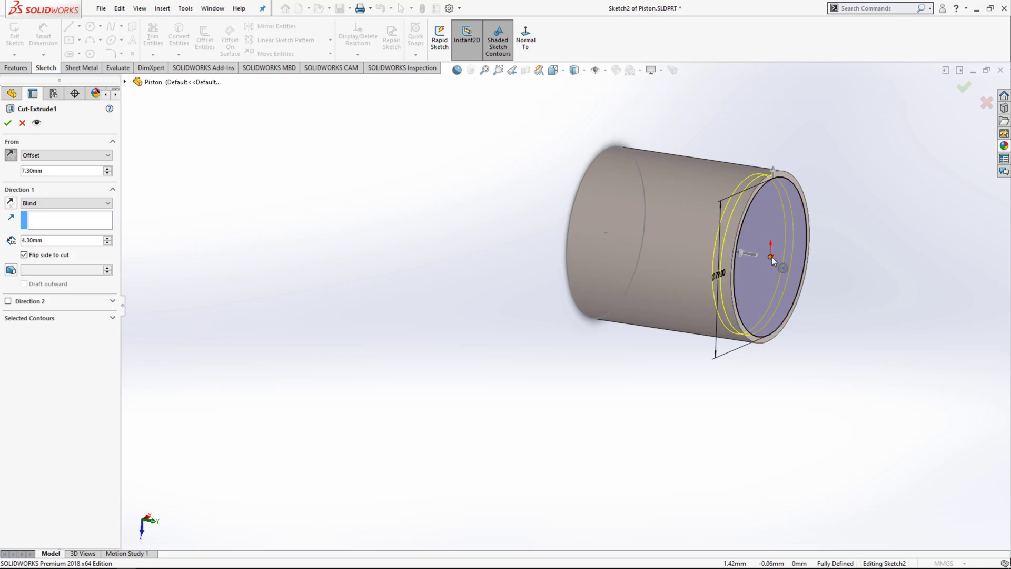
{"action": "middle_click_drag", "start_coordinate": [846, 273], "coordinate": [840, 309]}
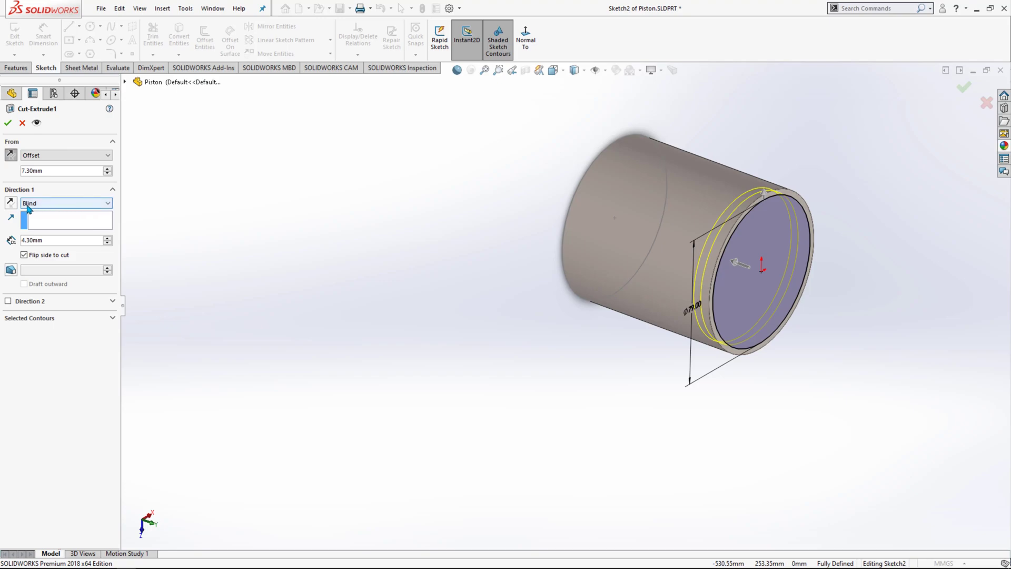
{"action": "middle_click_drag", "start_coordinate": [470, 310], "coordinate": [503, 321]}
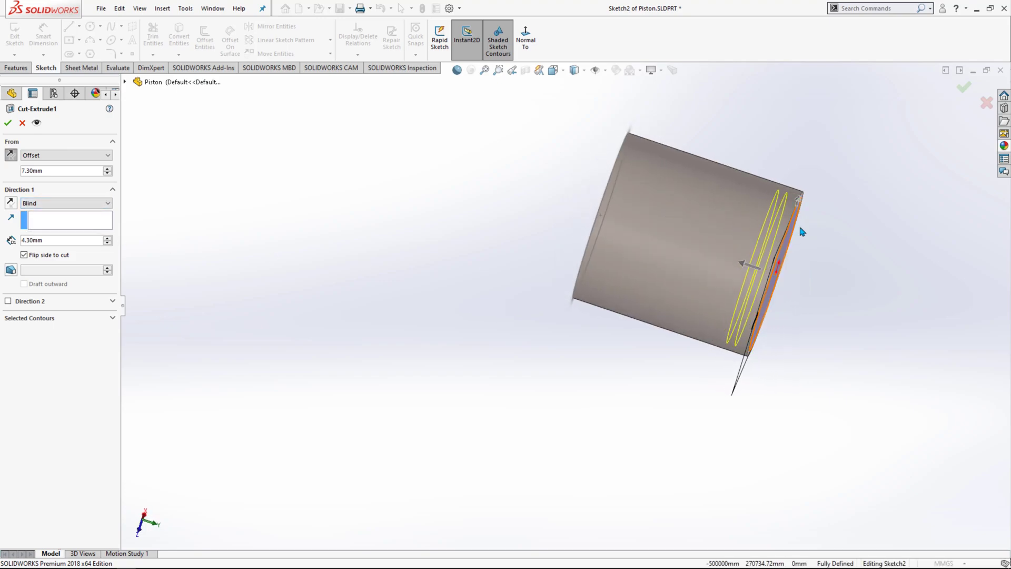
{"action": "mouse_move", "coordinate": [331, 306]}
{"action": "middle_mouse_down"}
{"action": "mouse_move", "coordinate": [300, 294]}
{"action": "mouse_move", "coordinate": [295, 264]}
{"action": "mouse_move", "coordinate": [246, 225]}
{"action": "mouse_move", "coordinate": [210, 221]}
{"action": "mouse_move", "coordinate": [291, 260]}
{"action": "middle_mouse_up"}
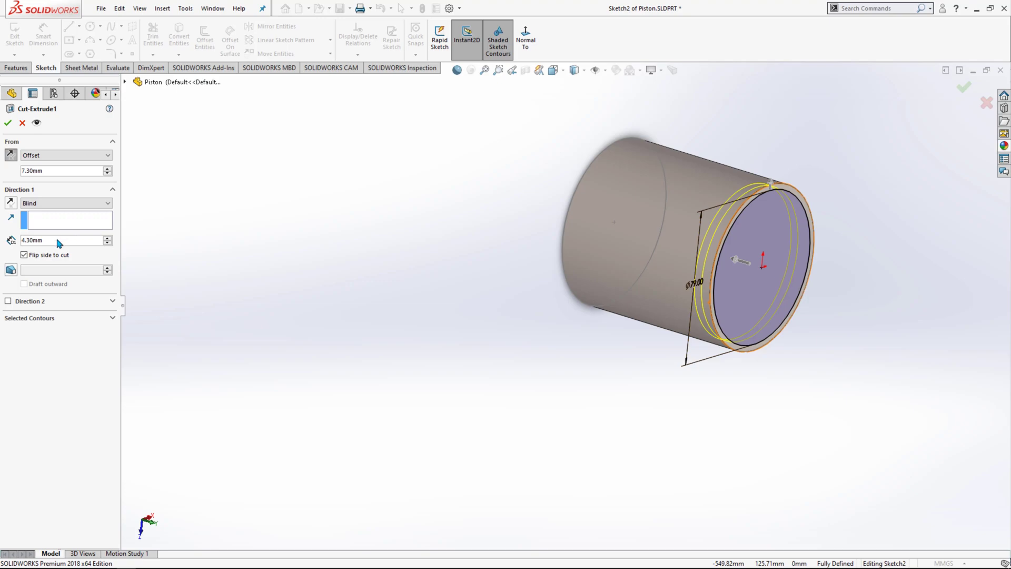
{"action": "mouse_move", "coordinate": [567, 327]}
{"action": "middle_mouse_down"}
{"action": "mouse_move", "coordinate": [523, 292]}
{"action": "mouse_move", "coordinate": [401, 335]}
{"action": "middle_mouse_up"}
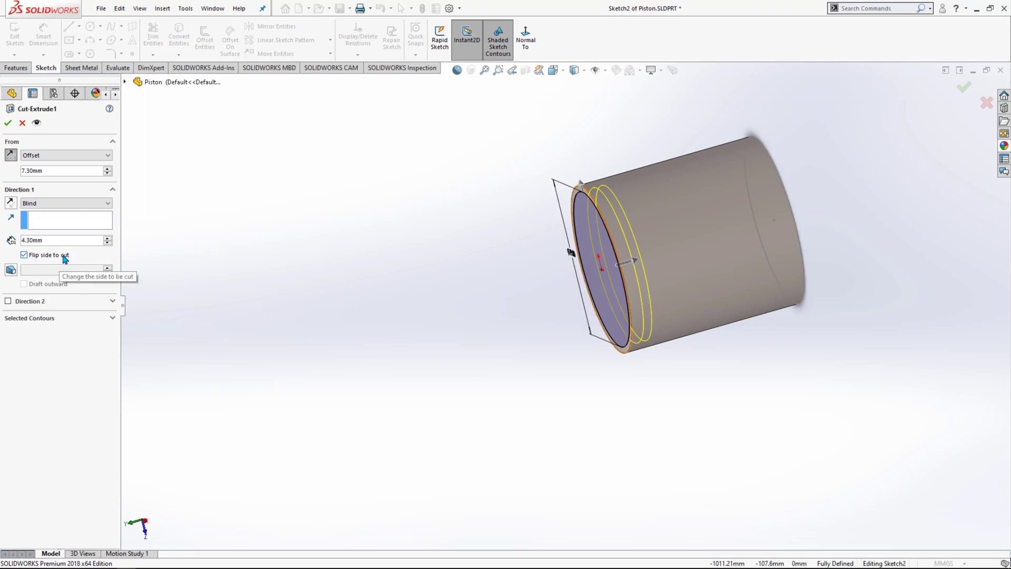
Step: Compare Cut-Extrude1's preview with Flip side to cut off and on, leave the option on, and accept the definition
{"action": "left_click", "coordinate": [24, 255]}
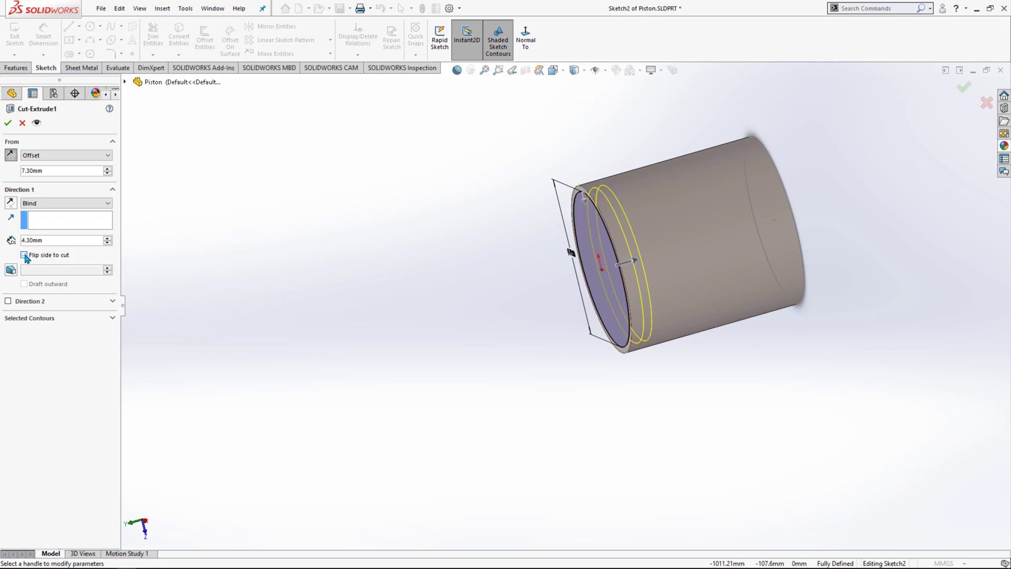
{"action": "middle_click_drag", "start_coordinate": [472, 252], "coordinate": [453, 354]}
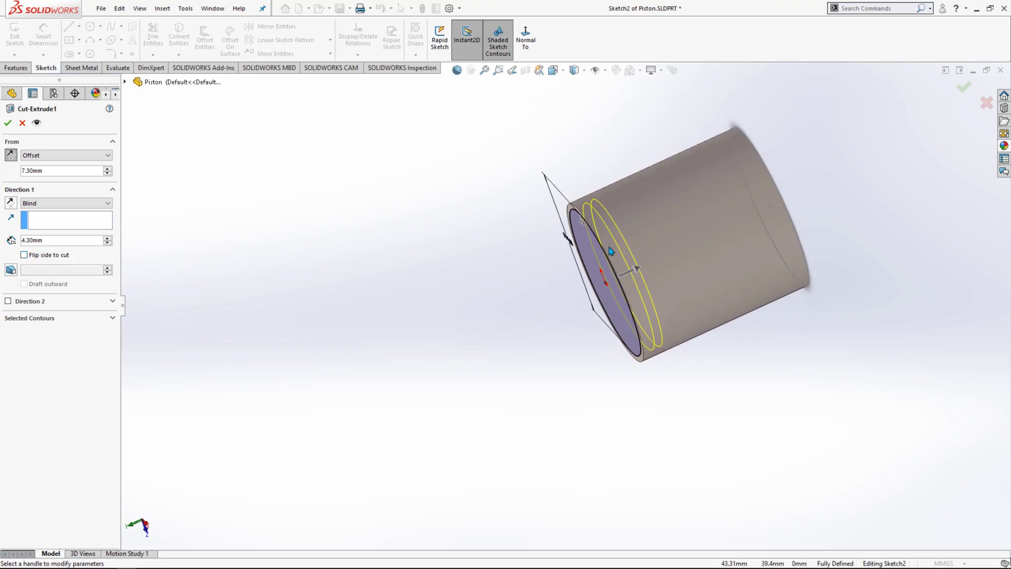
{"action": "middle_click_drag", "start_coordinate": [713, 217], "coordinate": [903, 144]}
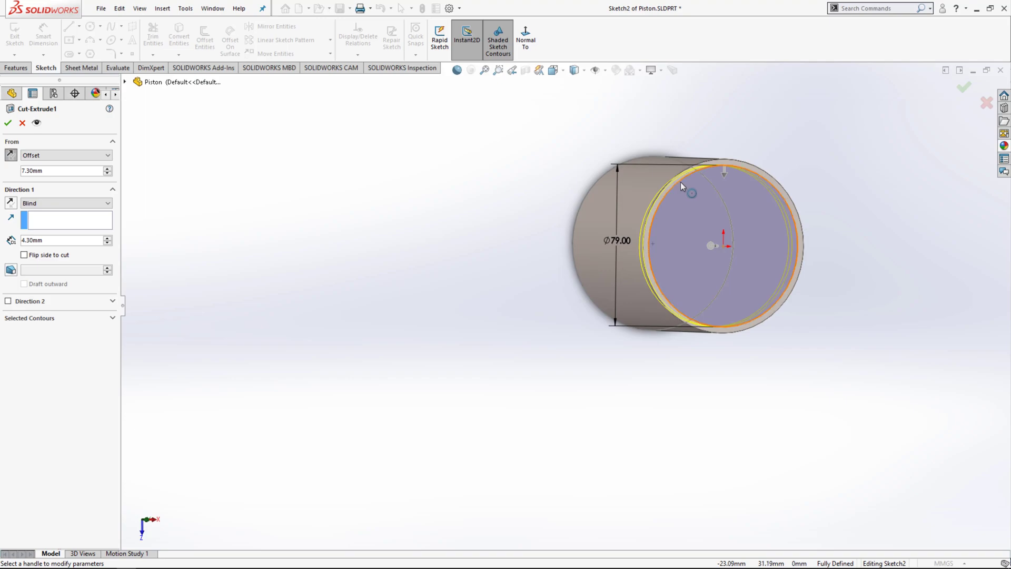
{"action": "left_click", "coordinate": [25, 255]}
{"action": "mouse_move", "coordinate": [426, 217]}
{"action": "middle_mouse_down"}
{"action": "mouse_move", "coordinate": [400, 273]}
{"action": "mouse_move", "coordinate": [449, 293]}
{"action": "middle_mouse_up"}
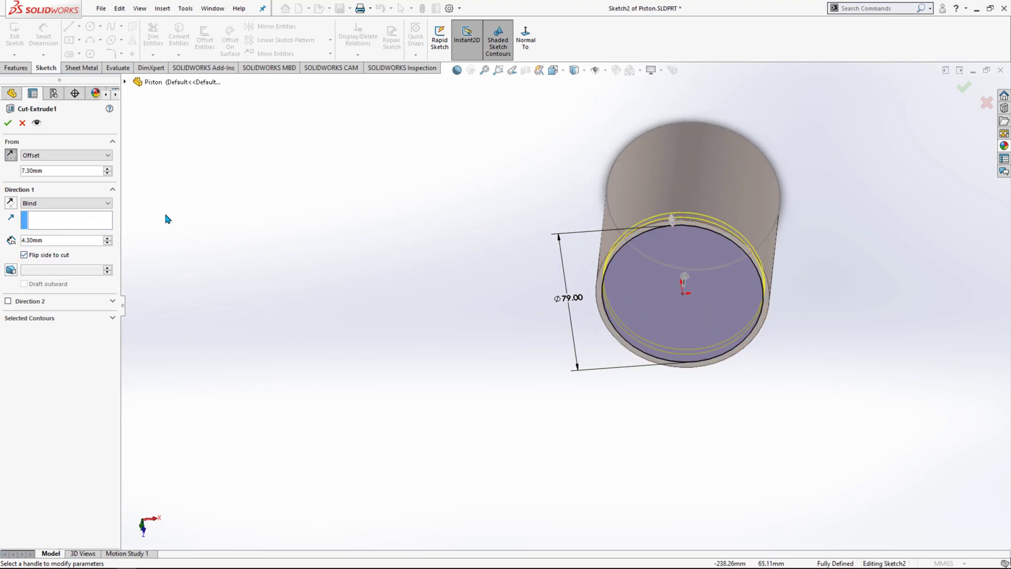
{"action": "left_click", "coordinate": [8, 124]}
{"action": "middle_click_drag", "start_coordinate": [448, 256], "coordinate": [775, 189]}
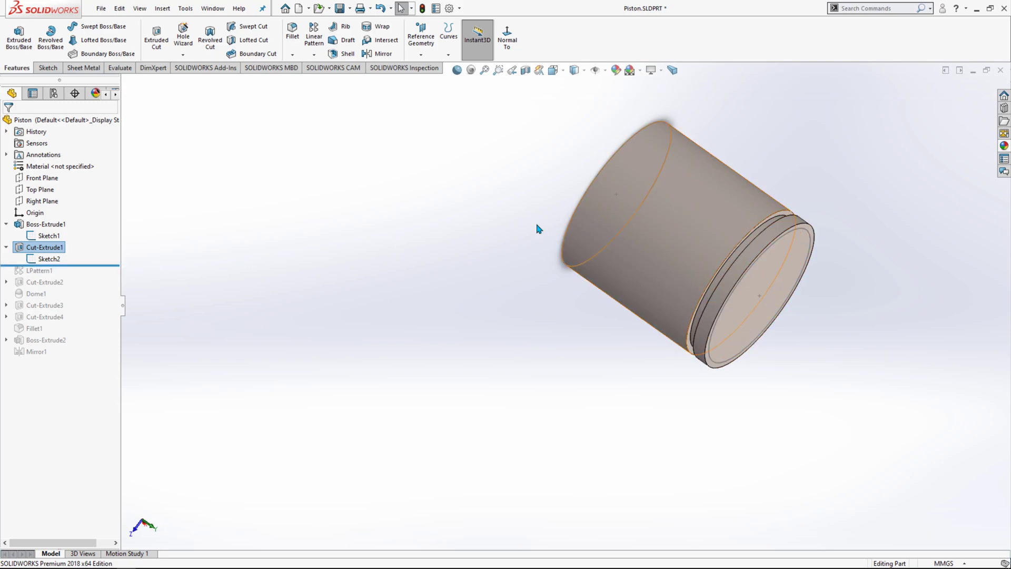
Step: Roll the feature history forward to include LPattern1 and open the pattern's definition
{"action": "left_click_drag", "start_coordinate": [100, 265], "coordinate": [100, 277]}
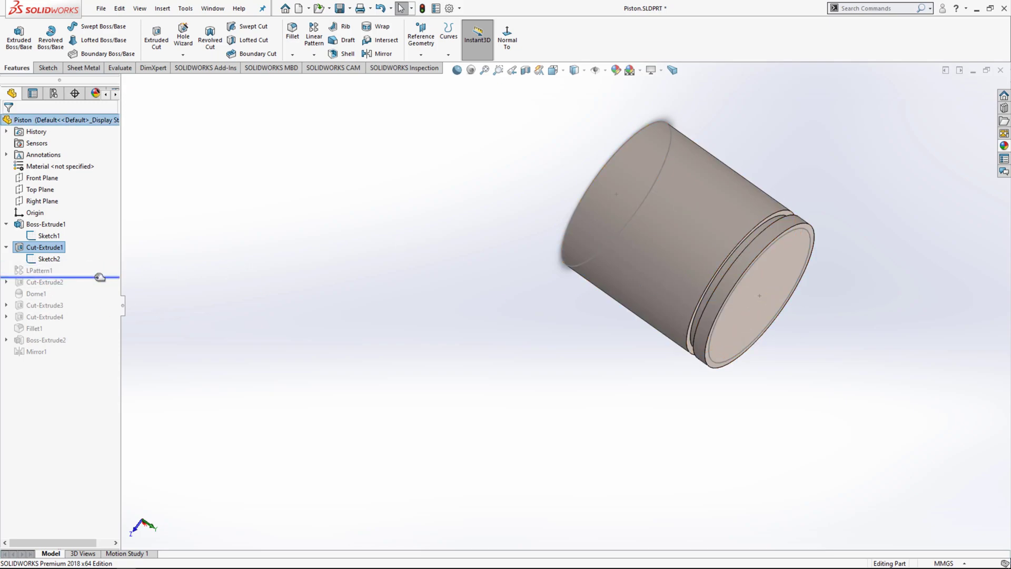
{"action": "left_click", "coordinate": [46, 270]}
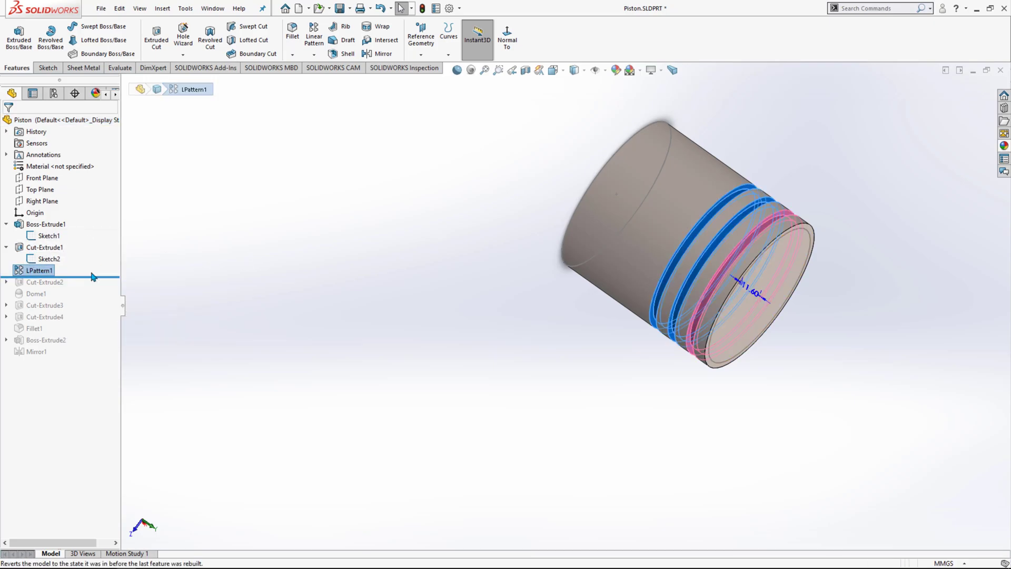
{"action": "left_click", "coordinate": [271, 286]}
{"action": "middle_click_drag", "start_coordinate": [465, 270], "coordinate": [582, 300]}
{"action": "left_click", "coordinate": [62, 272]}
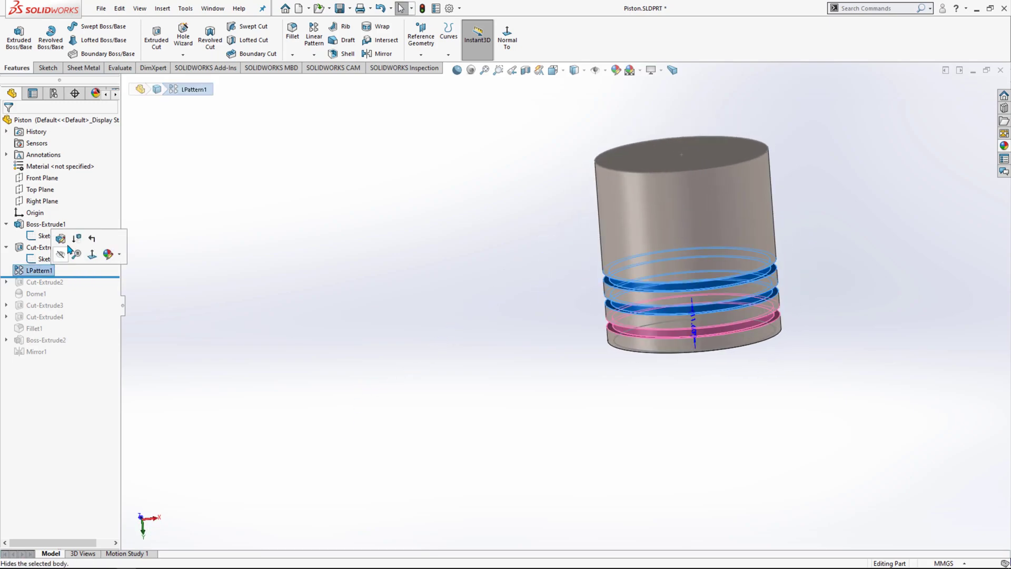
{"action": "left_click", "coordinate": [64, 243]}
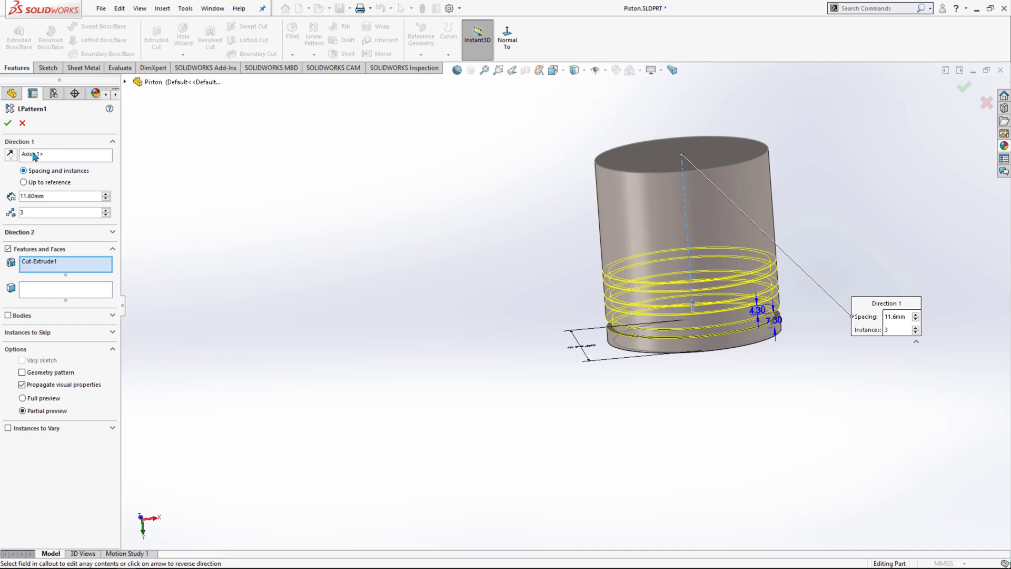
Step: Examine LPattern1's direction axis, preview the groove pattern with 4 instances, and restore the count to 3
{"action": "middle_click_drag", "start_coordinate": [464, 291], "coordinate": [685, 214]}
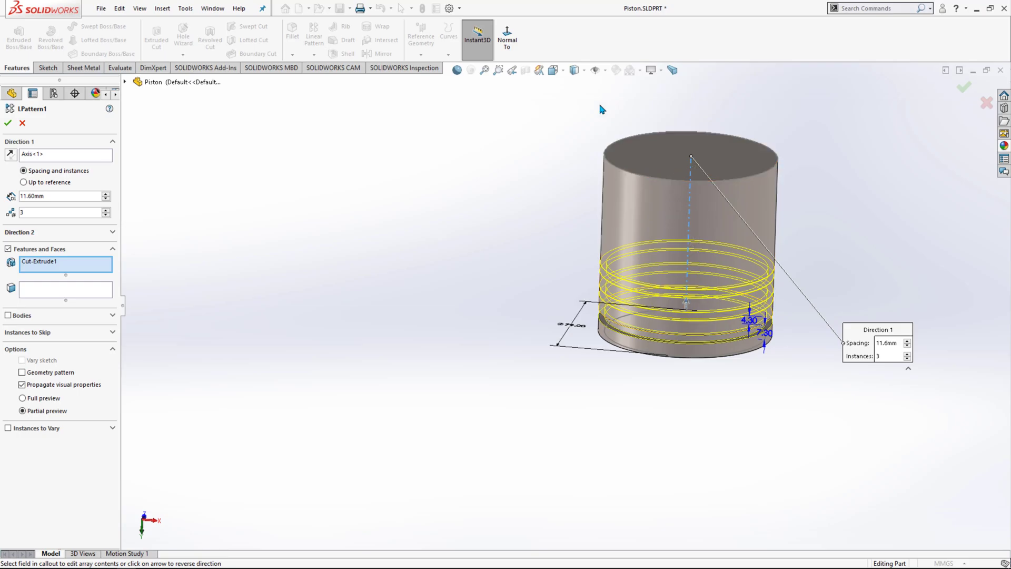
{"action": "left_click", "coordinate": [607, 71]}
{"action": "middle_click_drag", "start_coordinate": [421, 263], "coordinate": [247, 223]}
{"action": "left_click", "coordinate": [104, 210]}
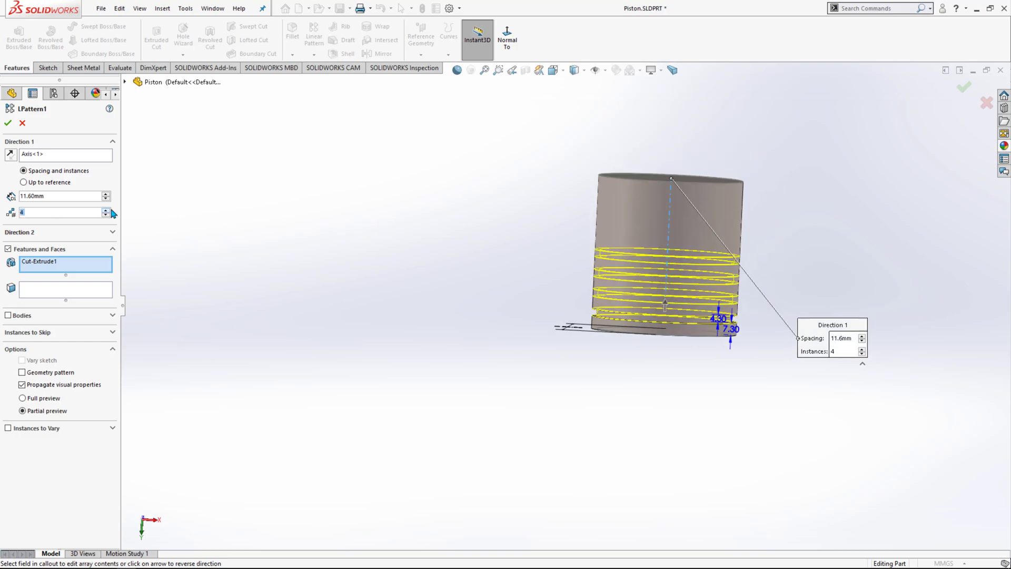
{"action": "left_click", "coordinate": [105, 215]}
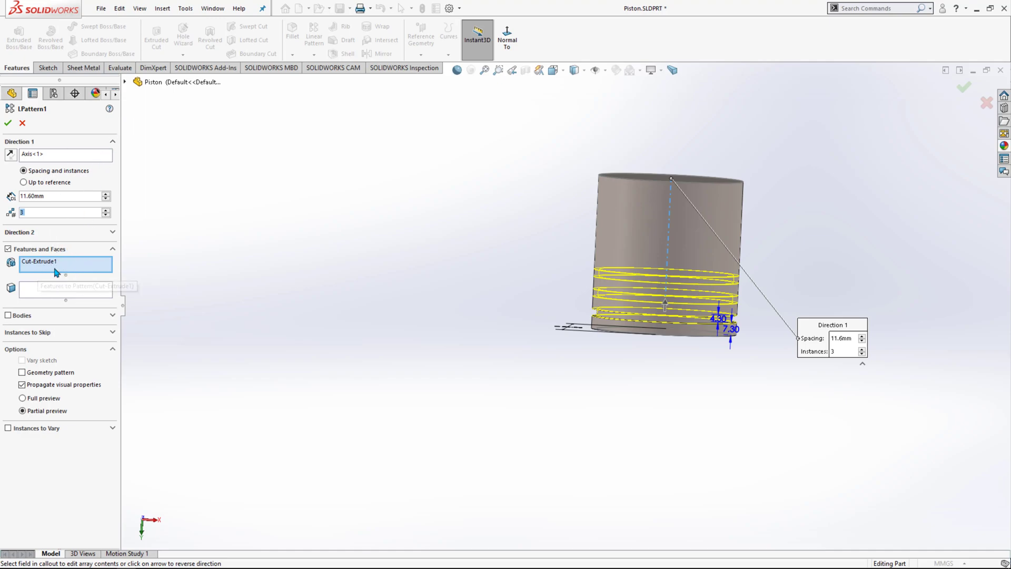
Step: Locate Cut-Extrude1 as the patterned feature in the part's feature list, accept LPattern1, and inspect the piston's ring grooves
{"action": "middle_click_drag", "start_coordinate": [478, 289], "coordinate": [542, 296]}
{"action": "left_click", "coordinate": [125, 83]}
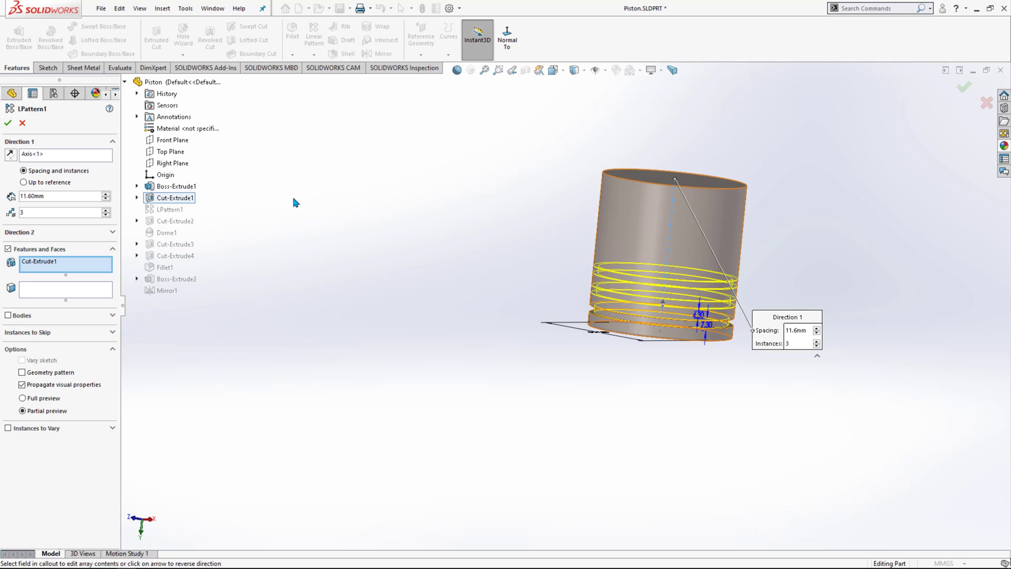
{"action": "left_click", "coordinate": [12, 125]}
{"action": "middle_click_drag", "start_coordinate": [508, 270], "coordinate": [656, 196]}
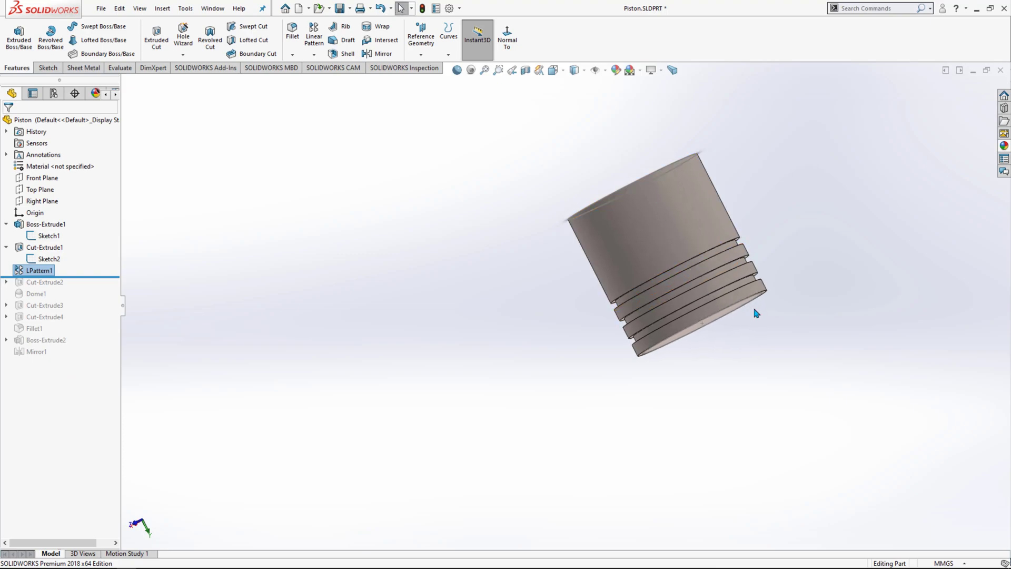
{"action": "middle_click_drag", "start_coordinate": [624, 248], "coordinate": [722, 160]}
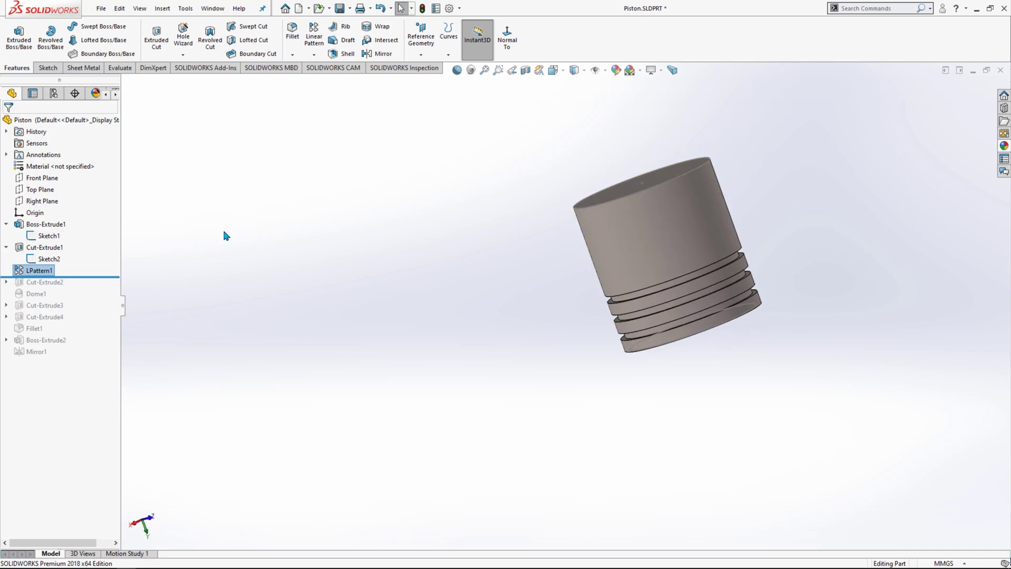
Step: Move the rollback position to just after Sketch3, the profile of Cut-Extrude2, with the cut itself still rolled back
{"action": "left_click_drag", "start_coordinate": [60, 276], "coordinate": [81, 288]}
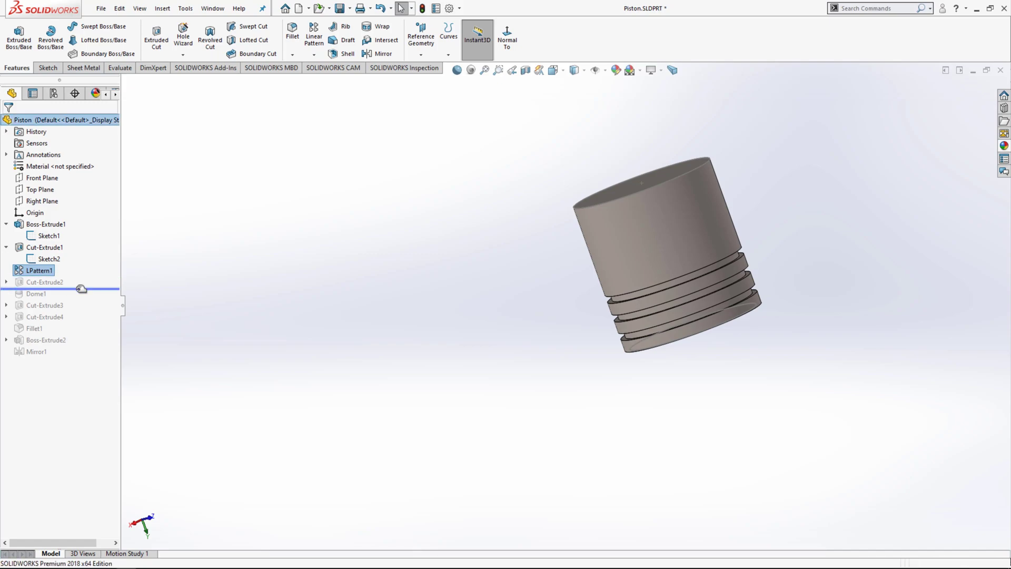
{"action": "left_click", "coordinate": [6, 282]}
{"action": "left_click", "coordinate": [49, 294]}
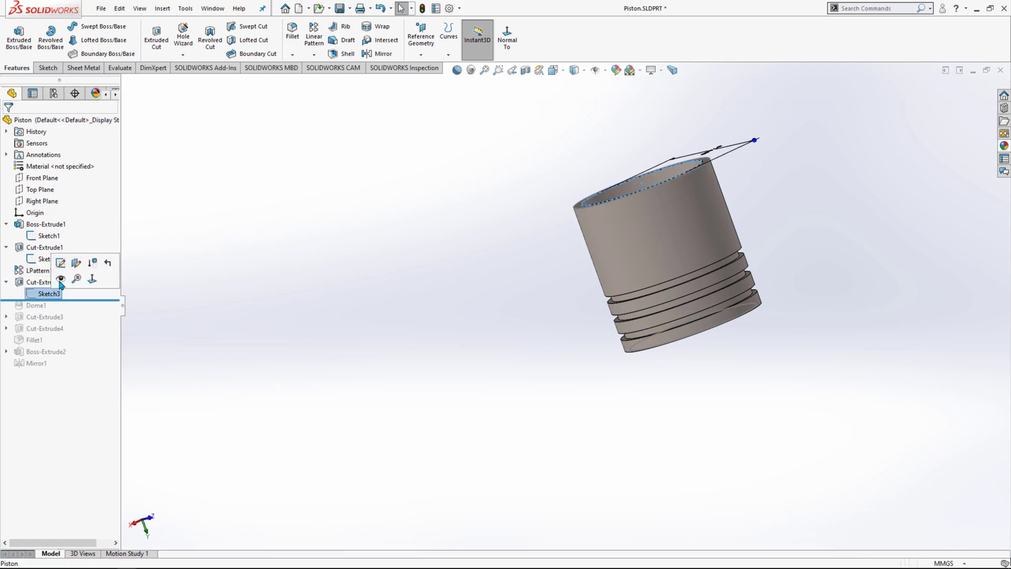
{"action": "left_click_drag", "start_coordinate": [108, 299], "coordinate": [106, 290]}
{"action": "left_click", "coordinate": [528, 310]}
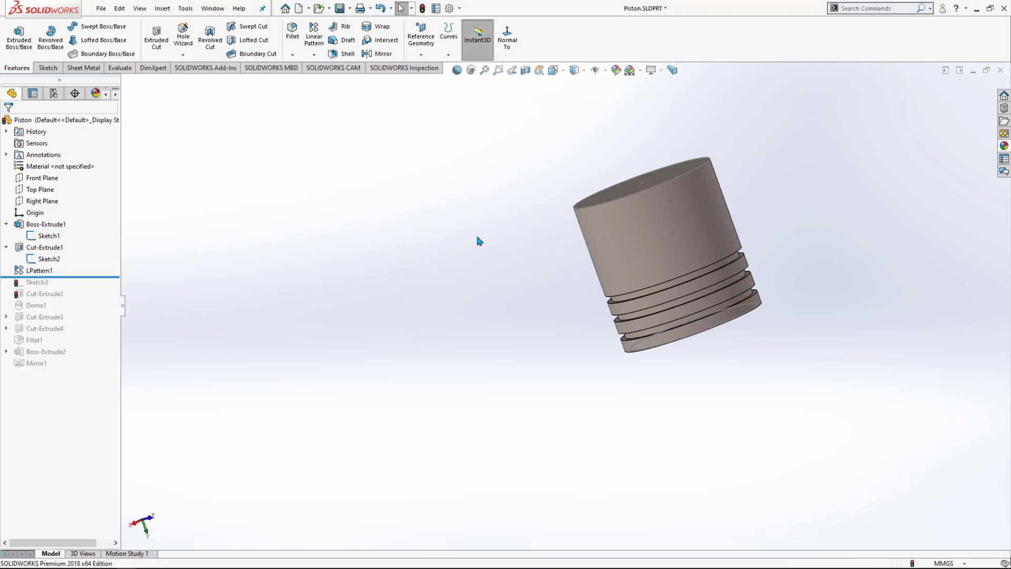
{"action": "middle_click_drag", "start_coordinate": [485, 323], "coordinate": [366, 117]}
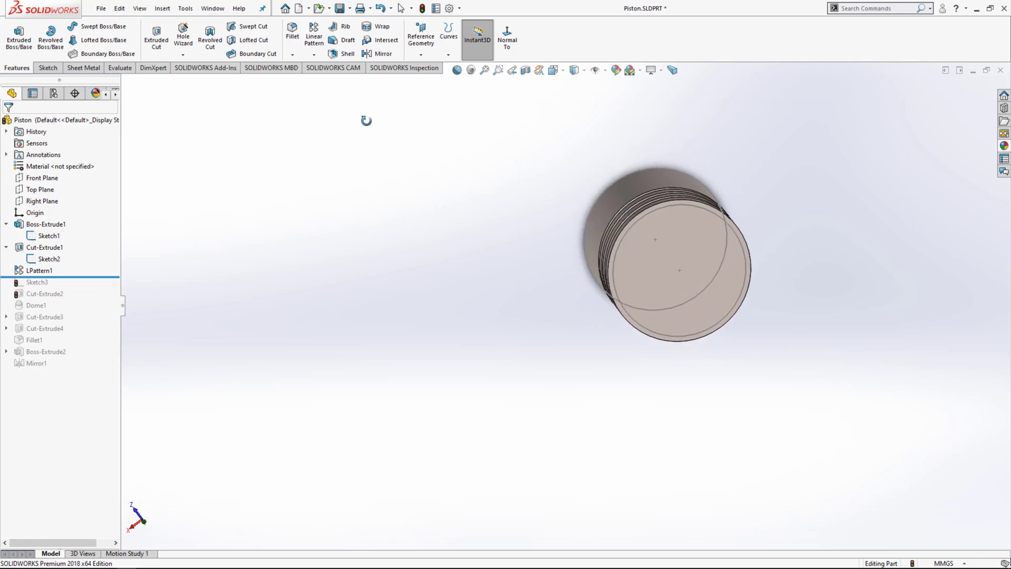
{"action": "left_click_drag", "start_coordinate": [84, 276], "coordinate": [45, 286]}
Step: Open Sketch3 for editing, examine its circle and diameter from a view normal to the sketch, and exit the sketch
{"action": "left_click", "coordinate": [45, 284]}
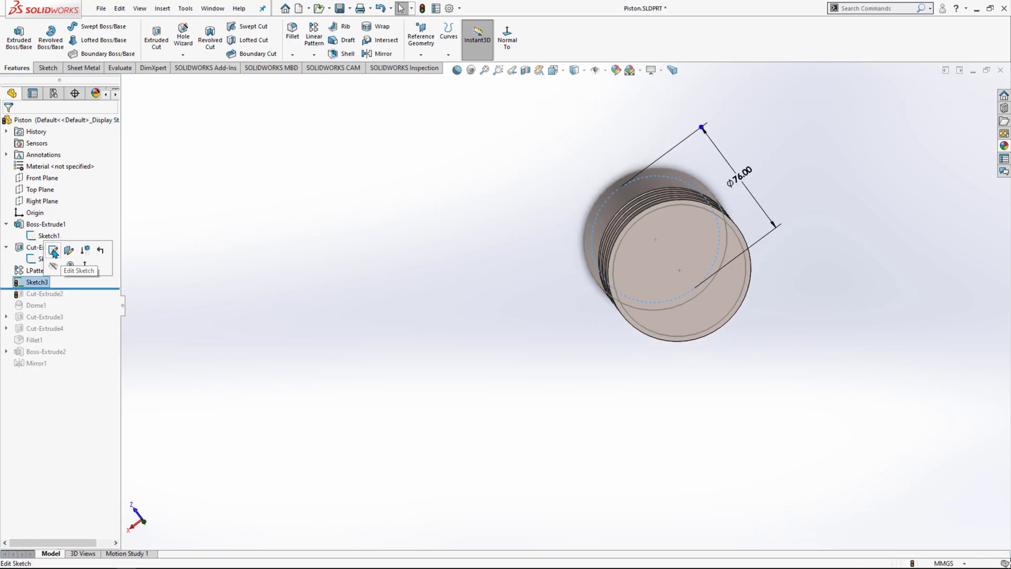
{"action": "left_click", "coordinate": [33, 251]}
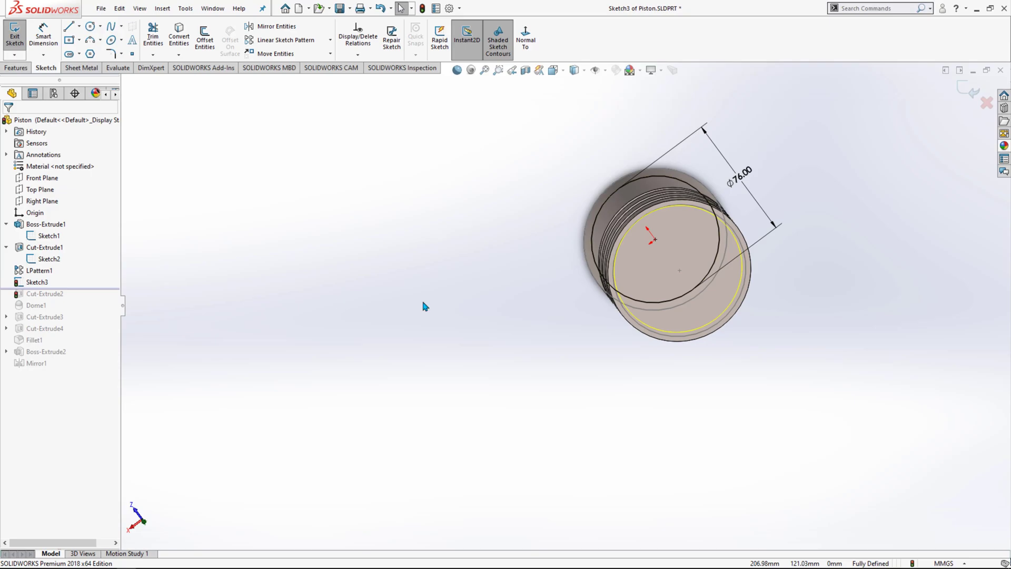
{"action": "left_click", "coordinate": [525, 38]}
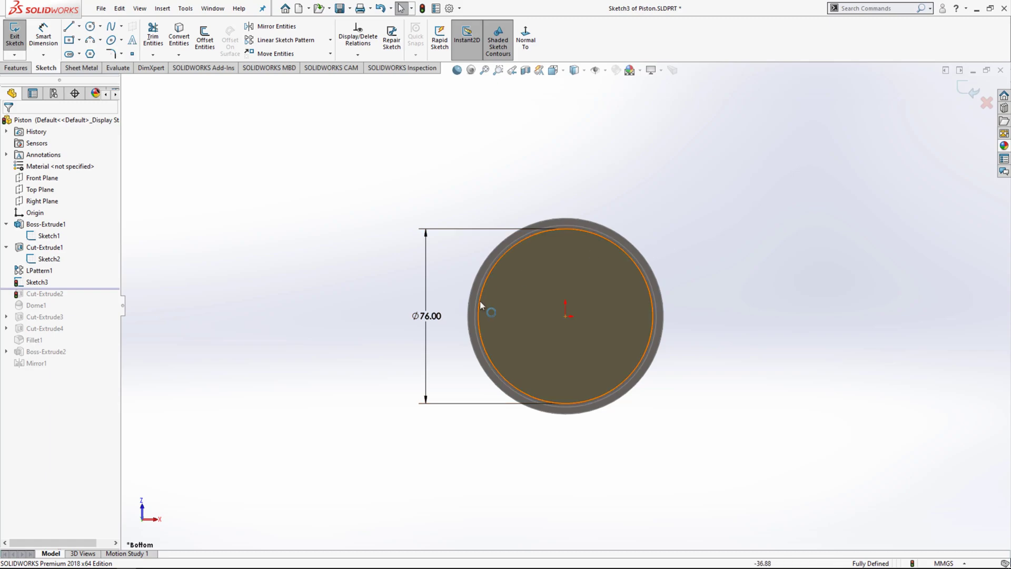
{"action": "left_click", "coordinate": [15, 69]}
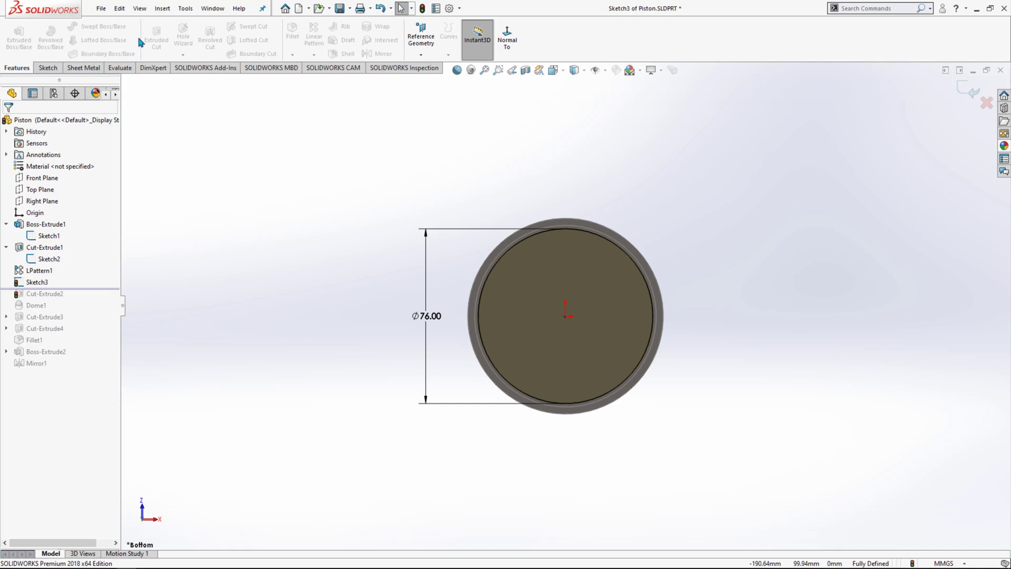
{"action": "left_click", "coordinate": [969, 93]}
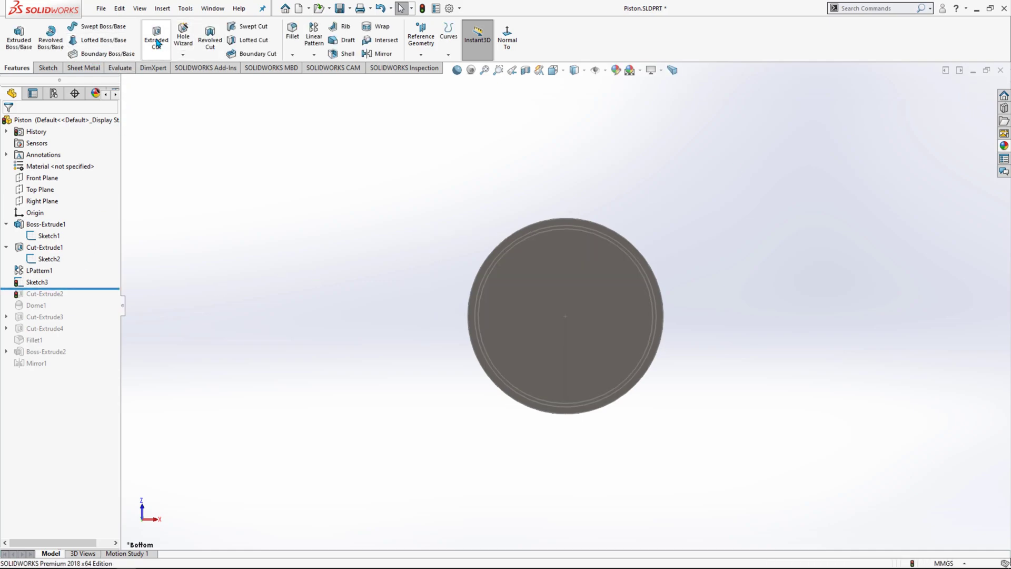
Step: Roll the feature history forward to include Cut-Extrude2 and open its definition to examine the cut's depth and direction
{"action": "left_click_drag", "start_coordinate": [107, 289], "coordinate": [101, 299]}
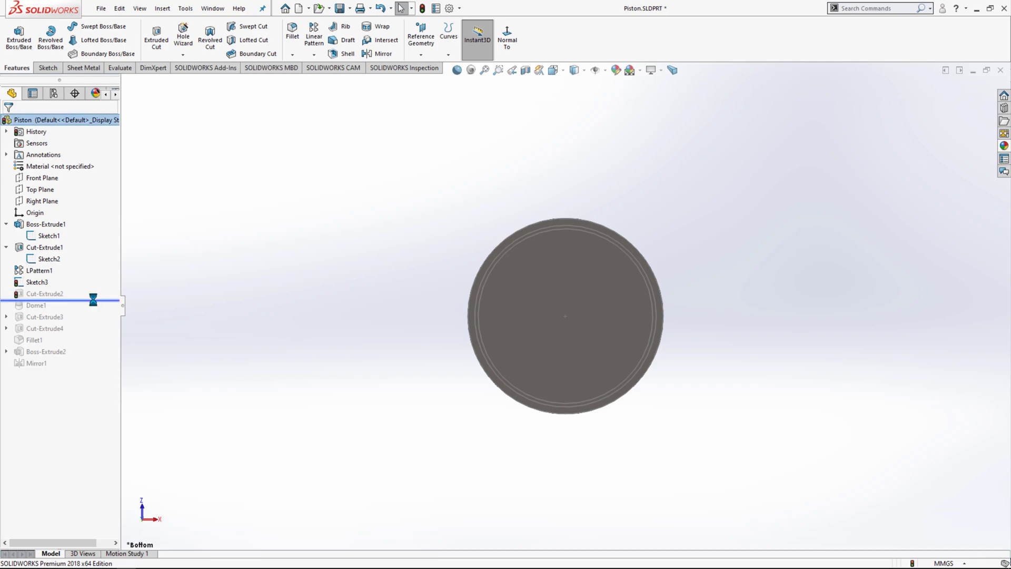
{"action": "left_click", "coordinate": [41, 286]}
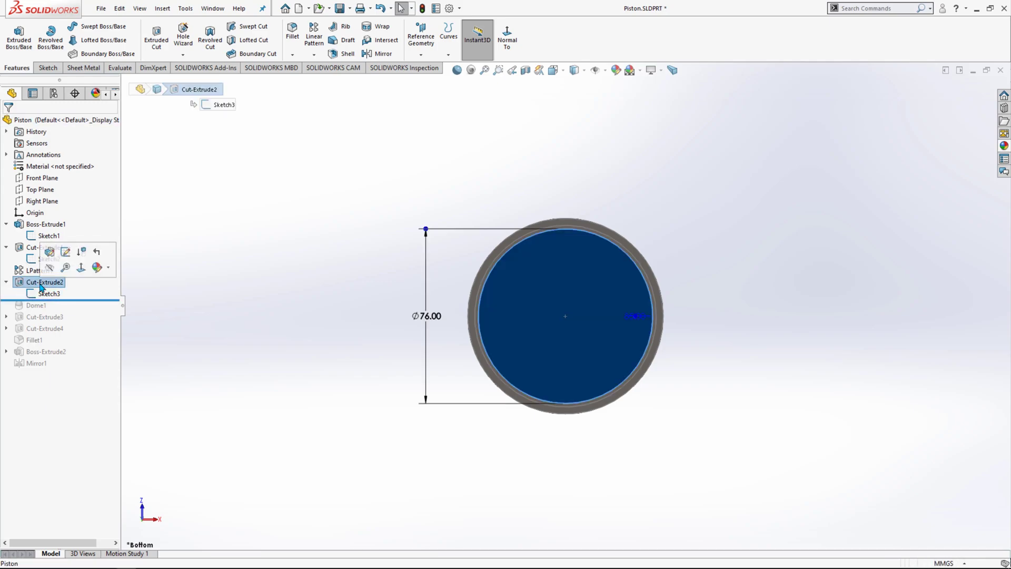
{"action": "left_click", "coordinate": [50, 252]}
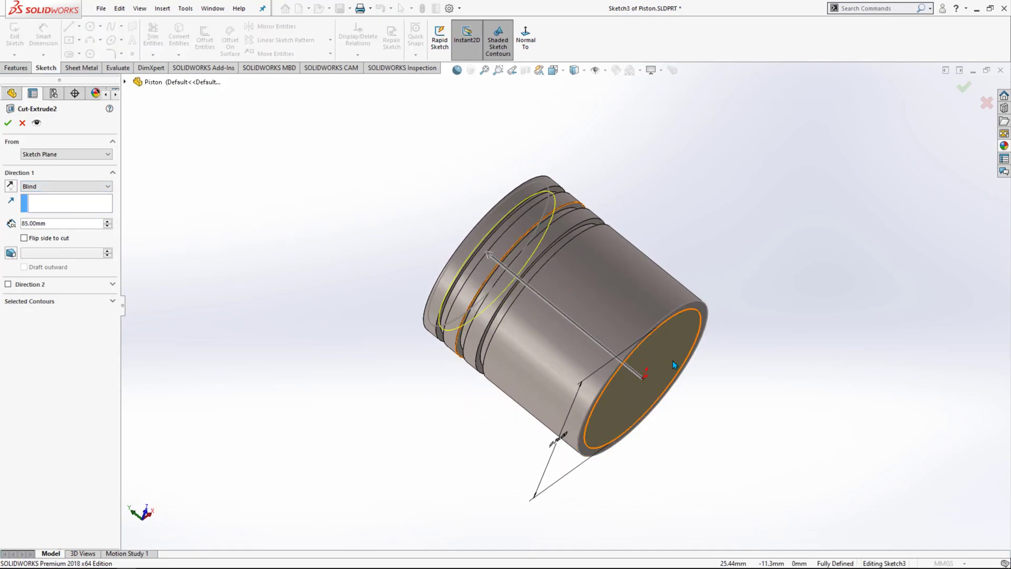
{"action": "middle_click_drag", "start_coordinate": [357, 352], "coordinate": [386, 378]}
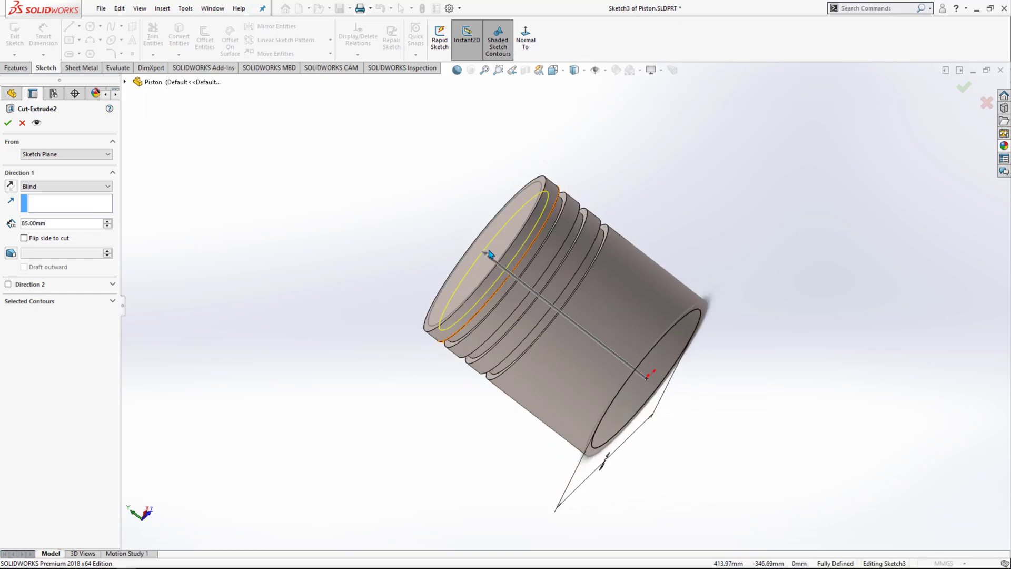
{"action": "middle_click_drag", "start_coordinate": [333, 370], "coordinate": [313, 292]}
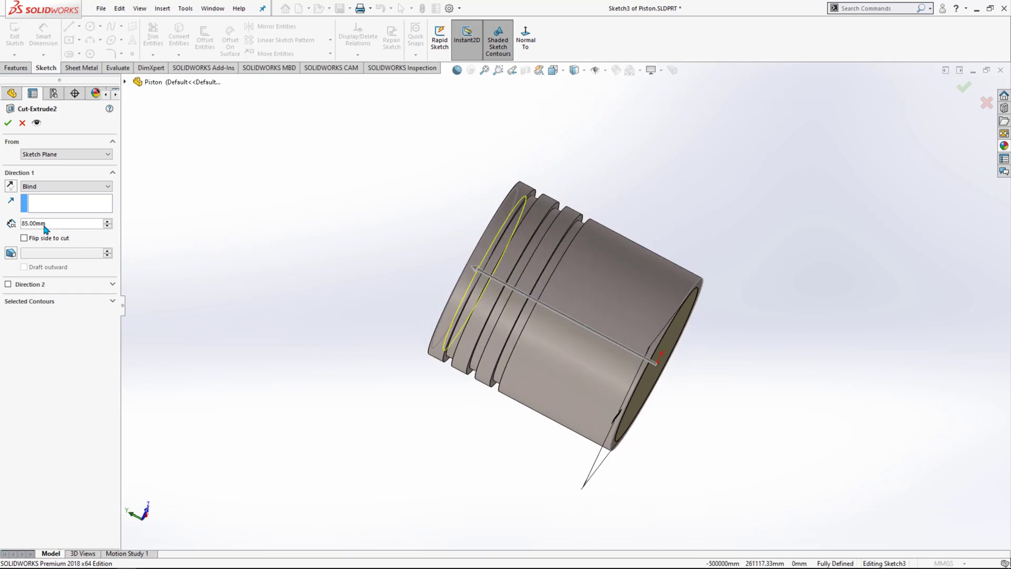
{"action": "middle_click_drag", "start_coordinate": [319, 286], "coordinate": [440, 272]}
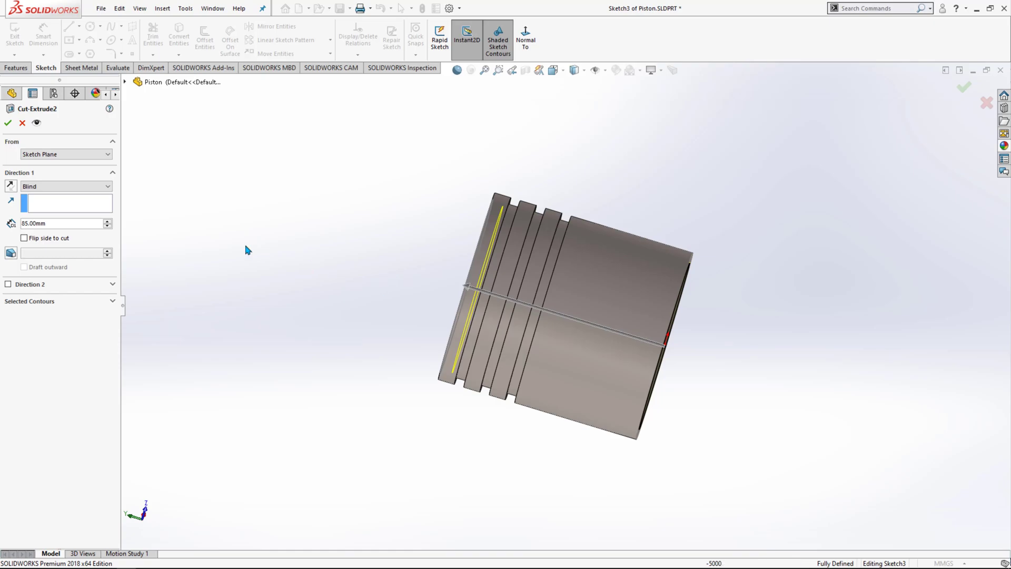
Step: Accept Cut-Extrude2's definition and inspect the hollowed piston from its open end and its closed crown
{"action": "left_click", "coordinate": [8, 123]}
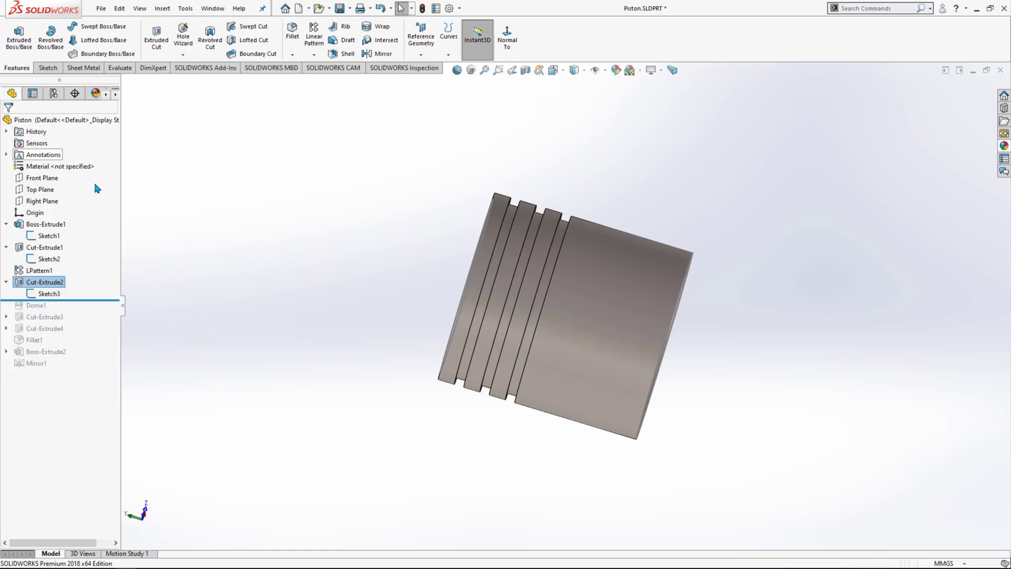
{"action": "middle_click_drag", "start_coordinate": [372, 332], "coordinate": [303, 309]}
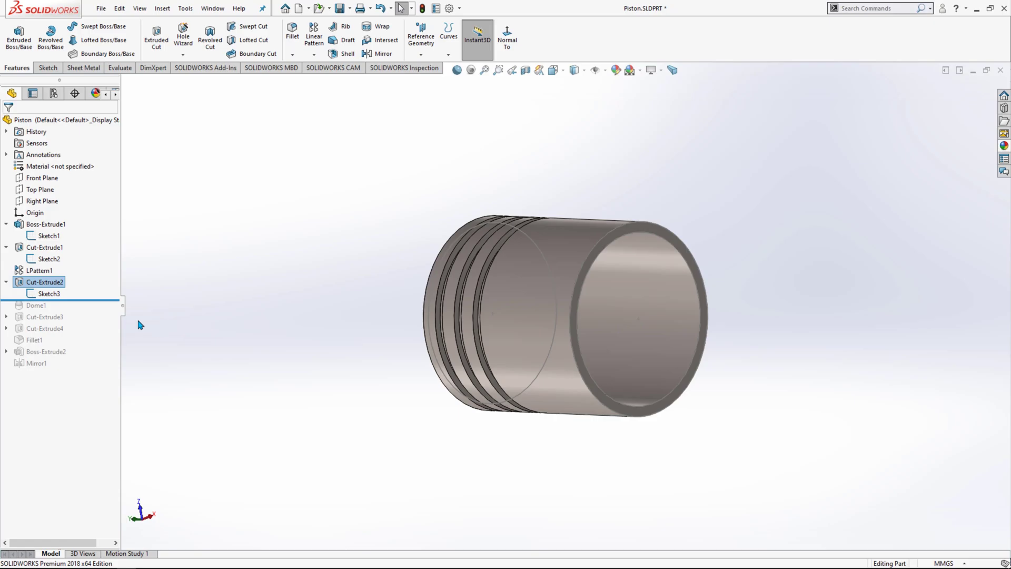
{"action": "left_click", "coordinate": [350, 285]}
{"action": "middle_click_drag", "start_coordinate": [352, 282], "coordinate": [491, 241]}
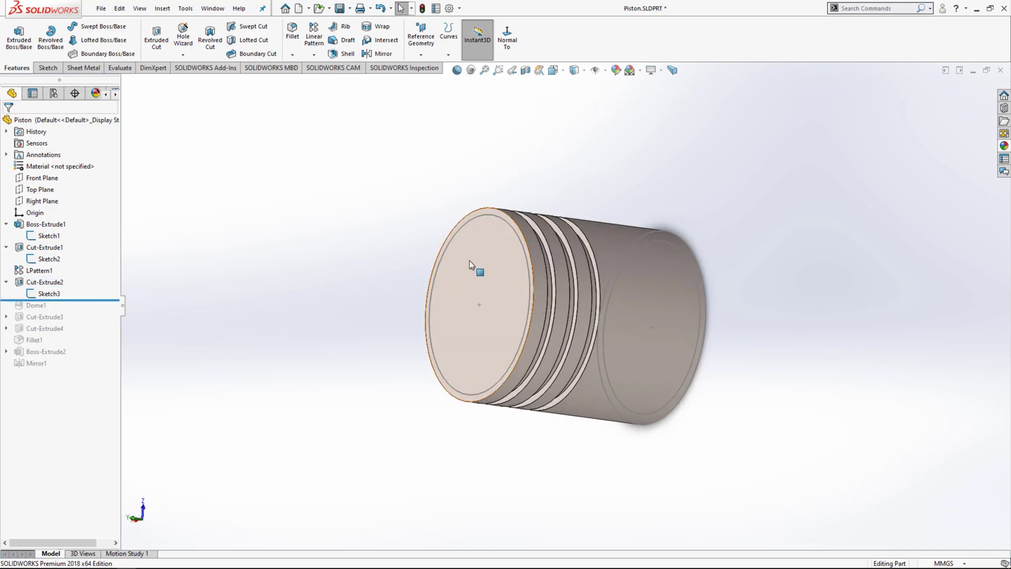
Step: Roll the feature history forward to include Dome1 and select the dome to highlight it on the piston's crown
{"action": "left_click_drag", "start_coordinate": [117, 300], "coordinate": [114, 312]}
{"action": "middle_click_drag", "start_coordinate": [371, 371], "coordinate": [475, 153]}
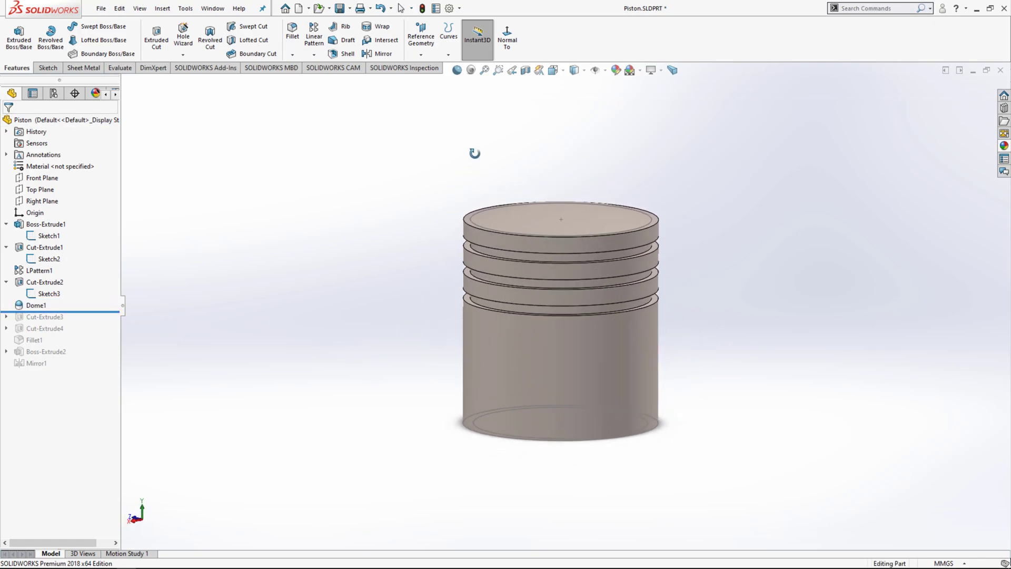
{"action": "left_click", "coordinate": [553, 214]}
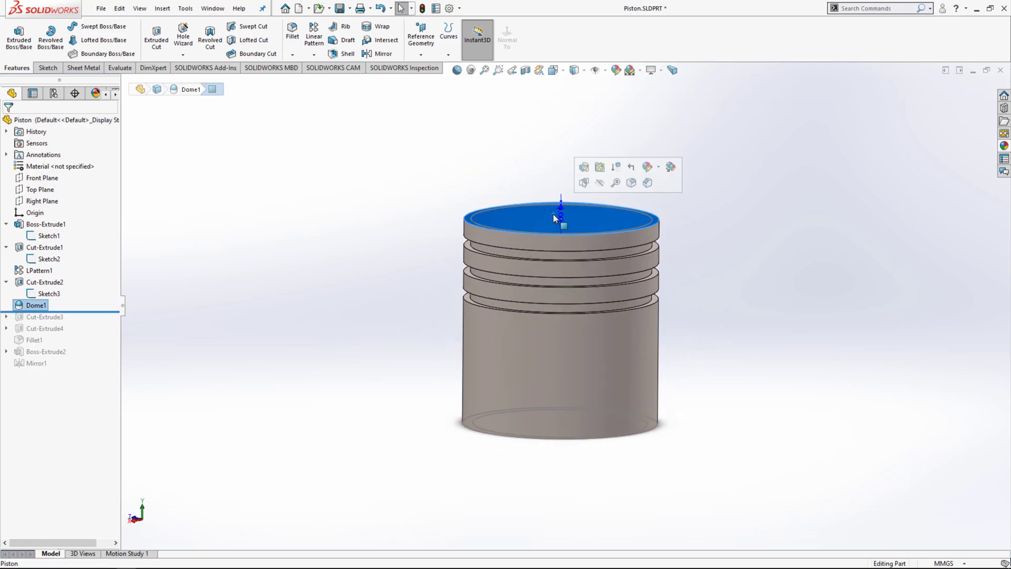
{"action": "left_click", "coordinate": [42, 308]}
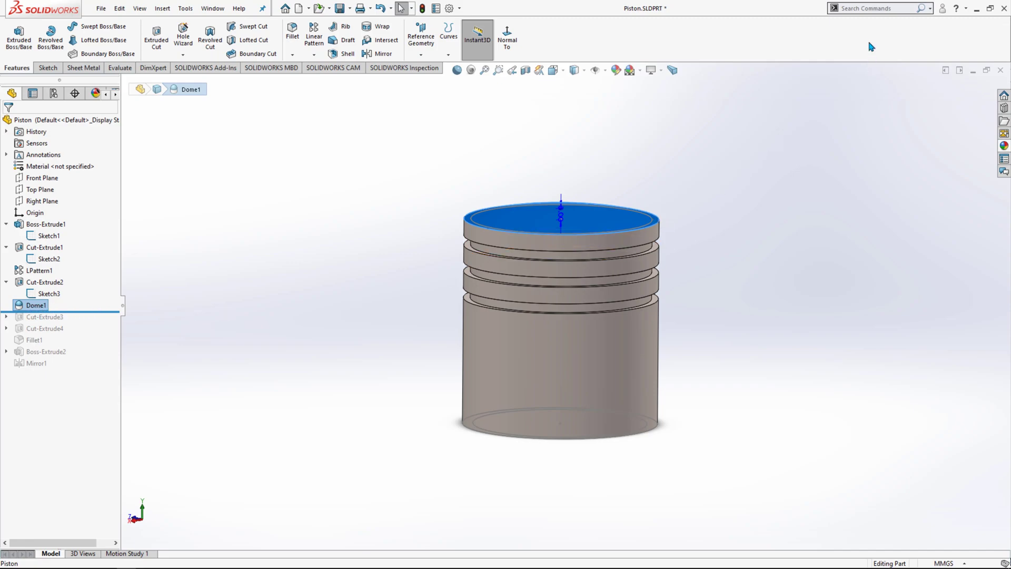
Step: Search the commands for "dome" and locate the Dome command among the insertable features without starting it
{"action": "left_click", "coordinate": [871, 9]}
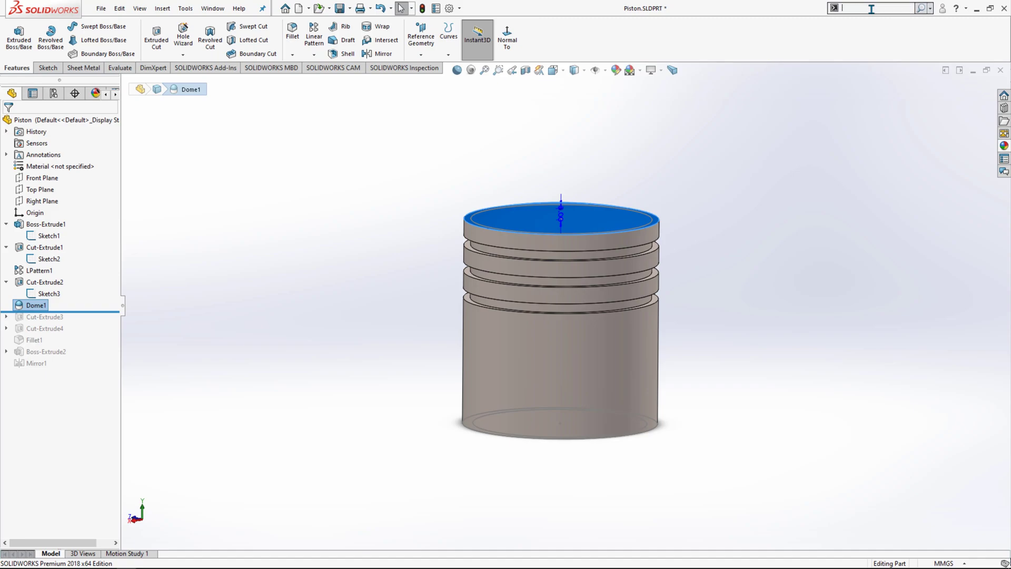
{"action": "type", "text": "dome"}
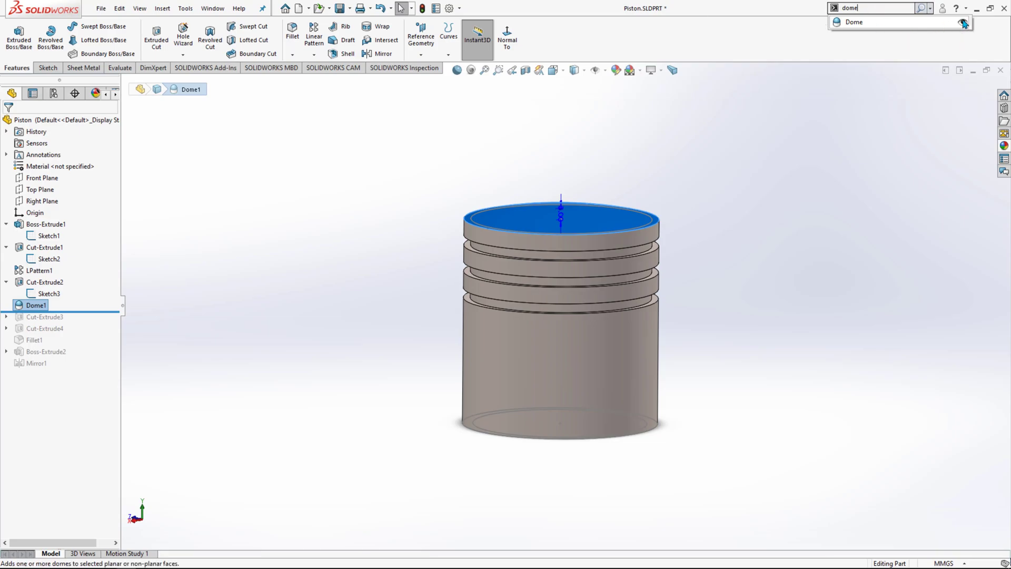
{"action": "key", "text": "Escape"}
{"action": "key", "text": "alt+i"}
{"action": "key", "text": "Left"}
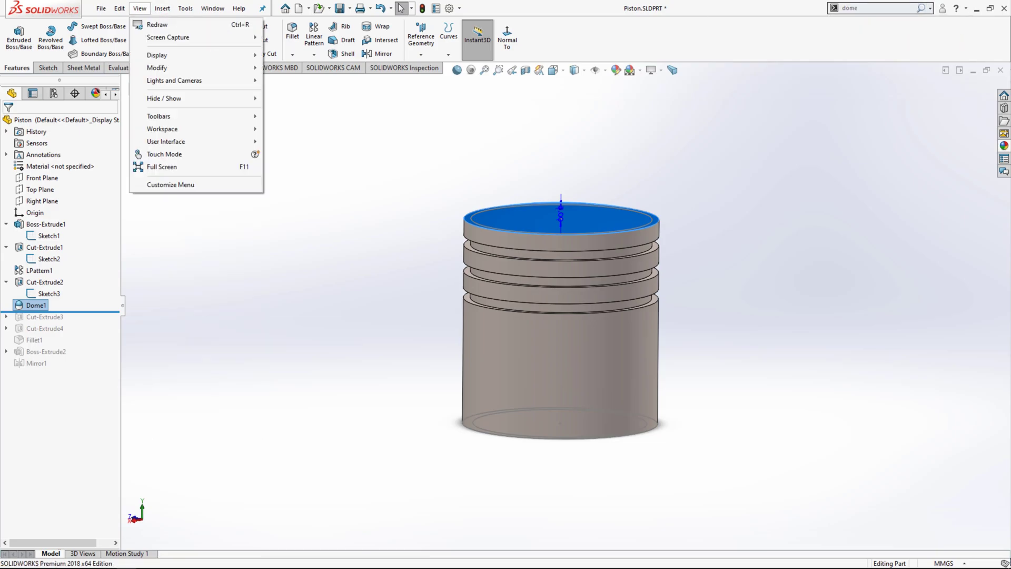
{"action": "mouse_move", "coordinate": [169, 12]}
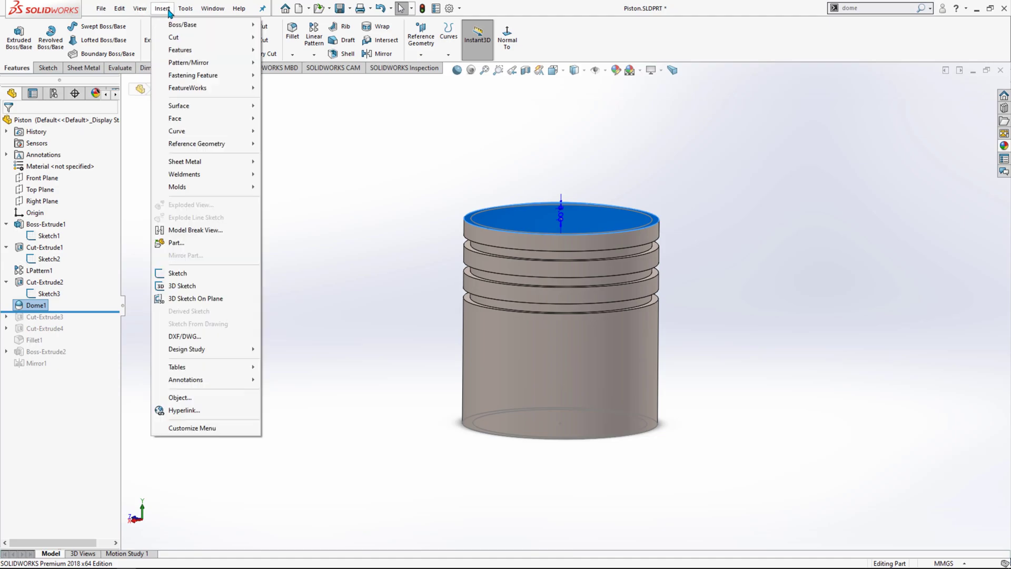
{"action": "mouse_move", "coordinate": [247, 50]}
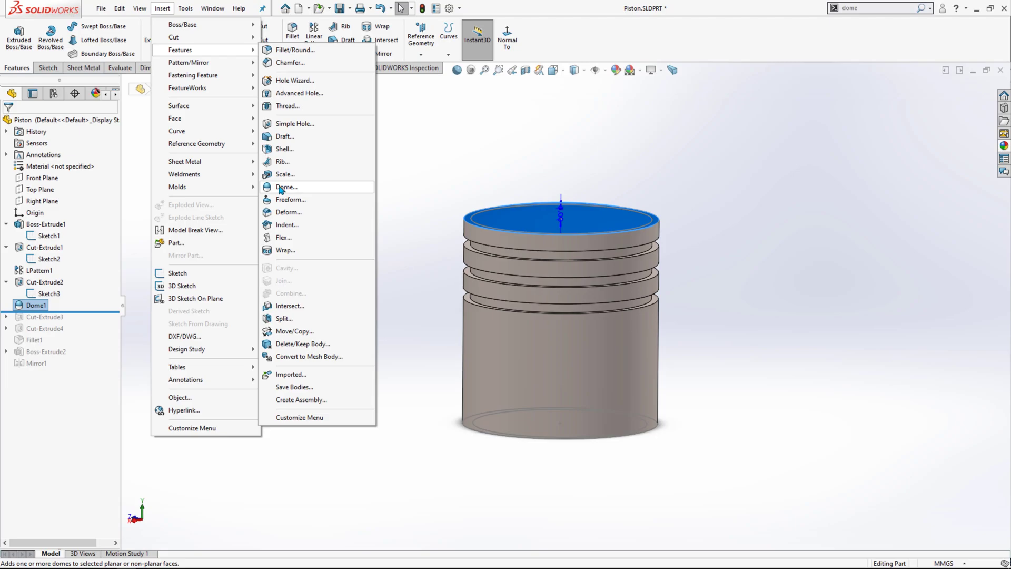
{"action": "left_click", "coordinate": [419, 167]}
Step: Open Dome1's definition and examine its selected crown face, distance and preview from the side
{"action": "left_click", "coordinate": [48, 306]}
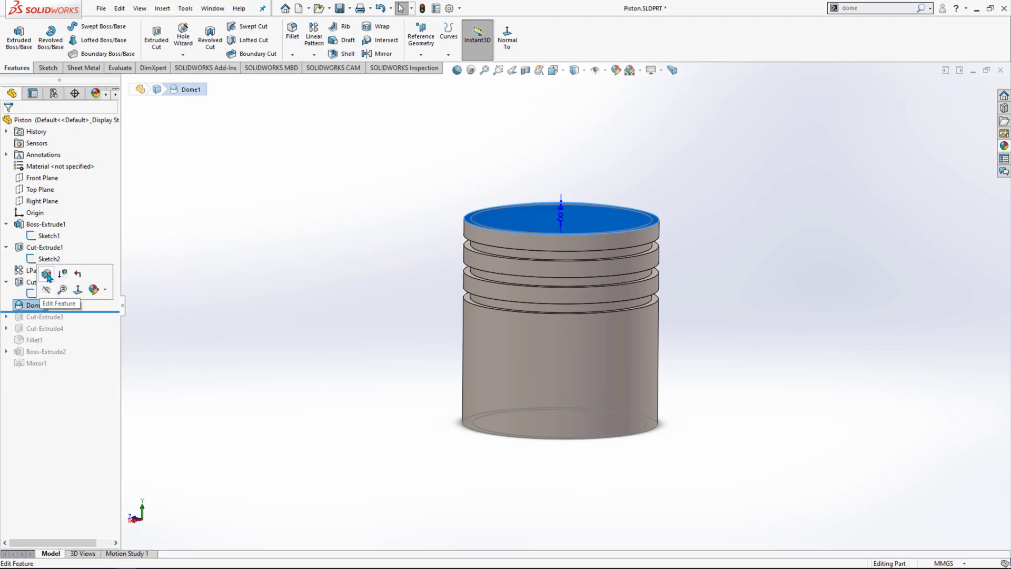
{"action": "left_click", "coordinate": [48, 278]}
{"action": "middle_click_drag", "start_coordinate": [319, 230], "coordinate": [400, 236]}
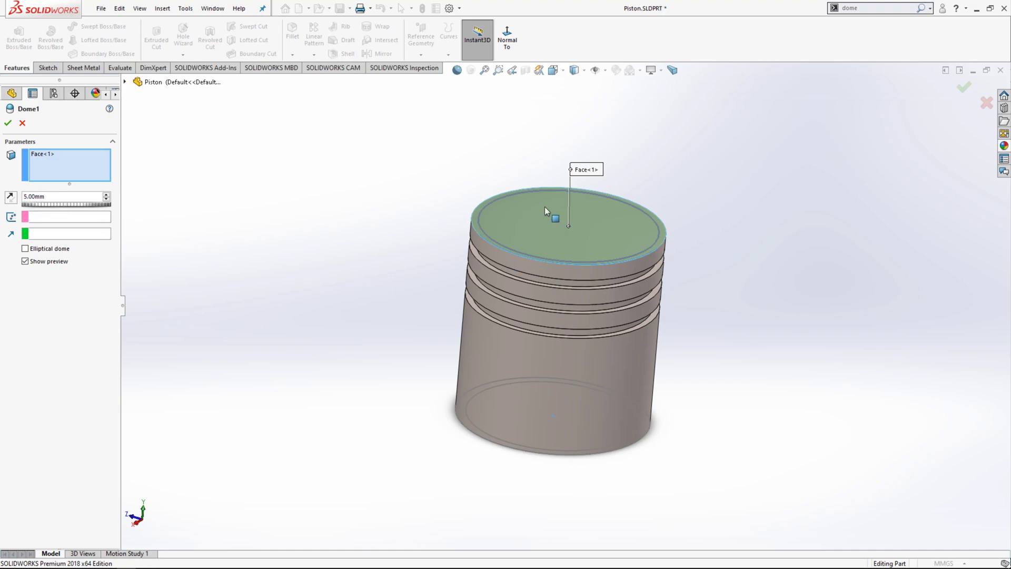
{"action": "middle_click_drag", "start_coordinate": [421, 285], "coordinate": [437, 203]}
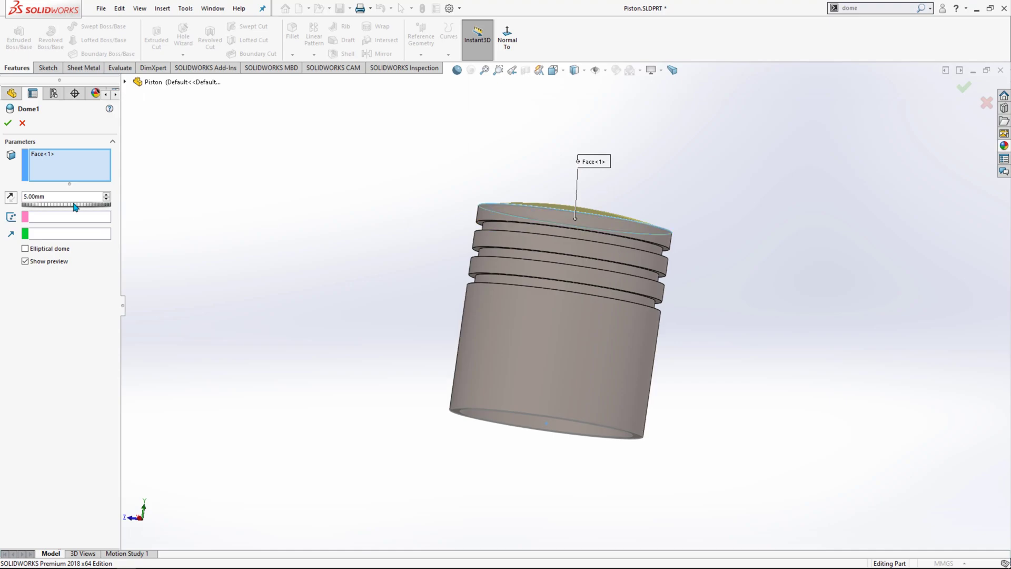
Step: Try larger Dome1 distances, previewing values such as 15 mm and 45 mm, and close the definition
{"action": "left_click", "coordinate": [108, 195]}
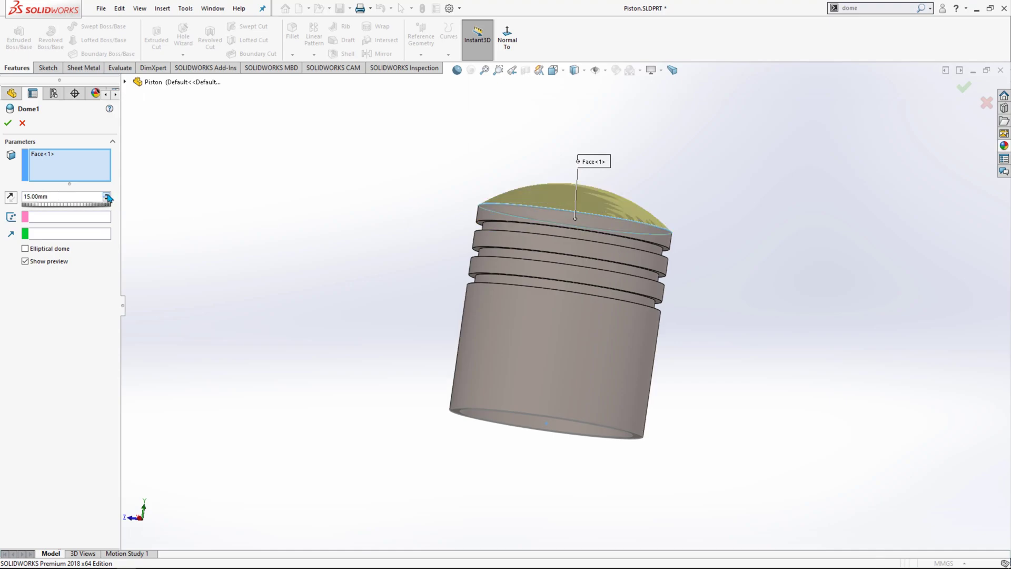
{"action": "left_click", "coordinate": [108, 195]}
{"action": "left_click", "coordinate": [108, 195]}
{"action": "left_click", "coordinate": [107, 195]}
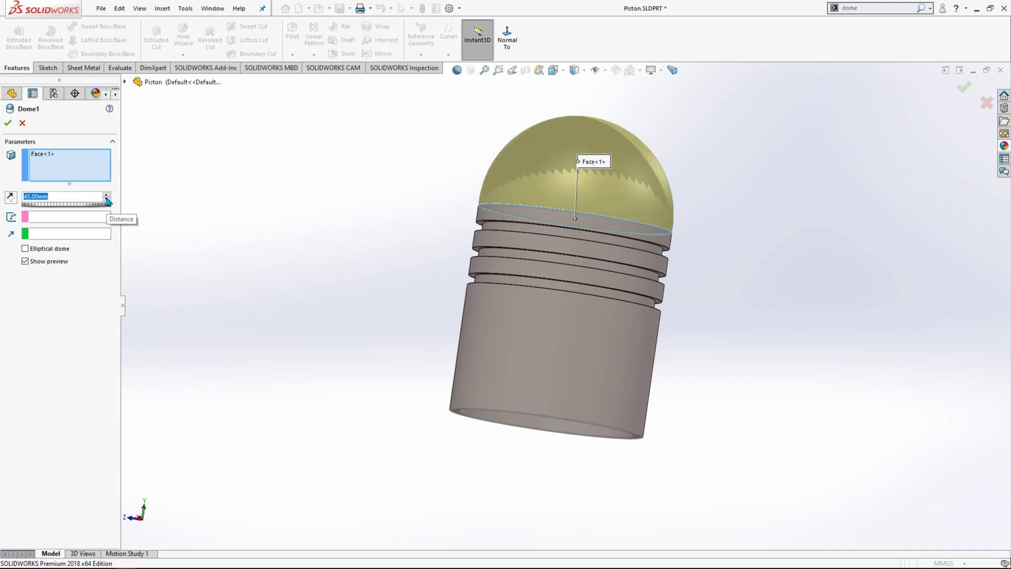
{"action": "left_click", "coordinate": [8, 123]}
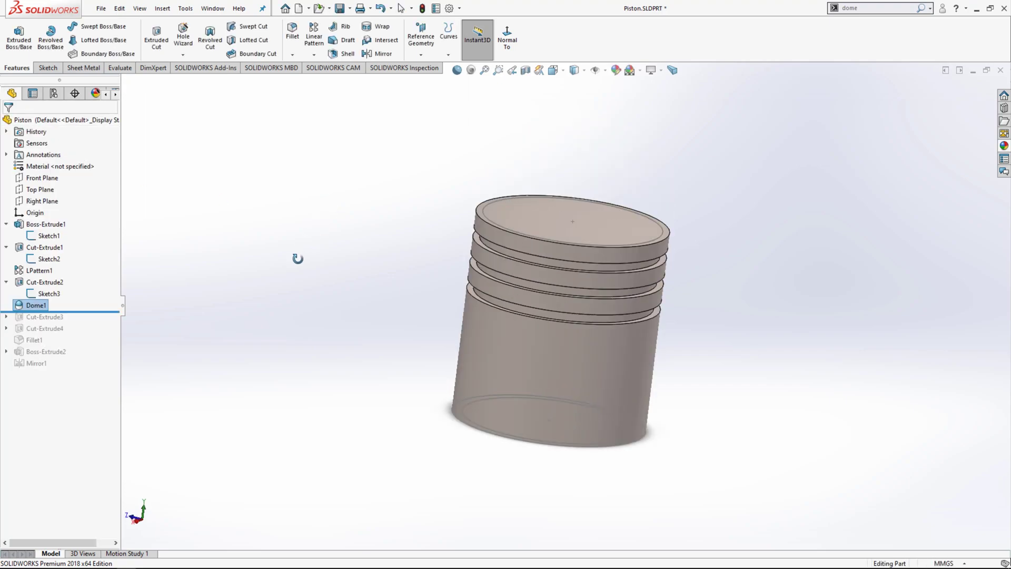
Step: Roll the feature history forward to include Cut-Extrude3, expand it, and show its Sketch4
{"action": "middle_click_drag", "start_coordinate": [420, 334], "coordinate": [427, 275]}
{"action": "left_click_drag", "start_coordinate": [102, 310], "coordinate": [101, 324]}
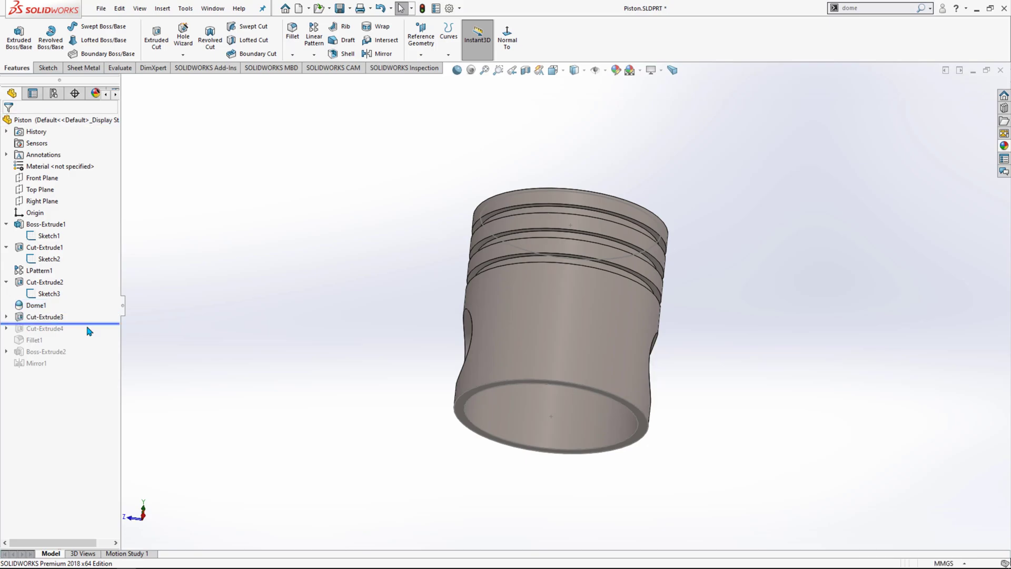
{"action": "left_click", "coordinate": [55, 317]}
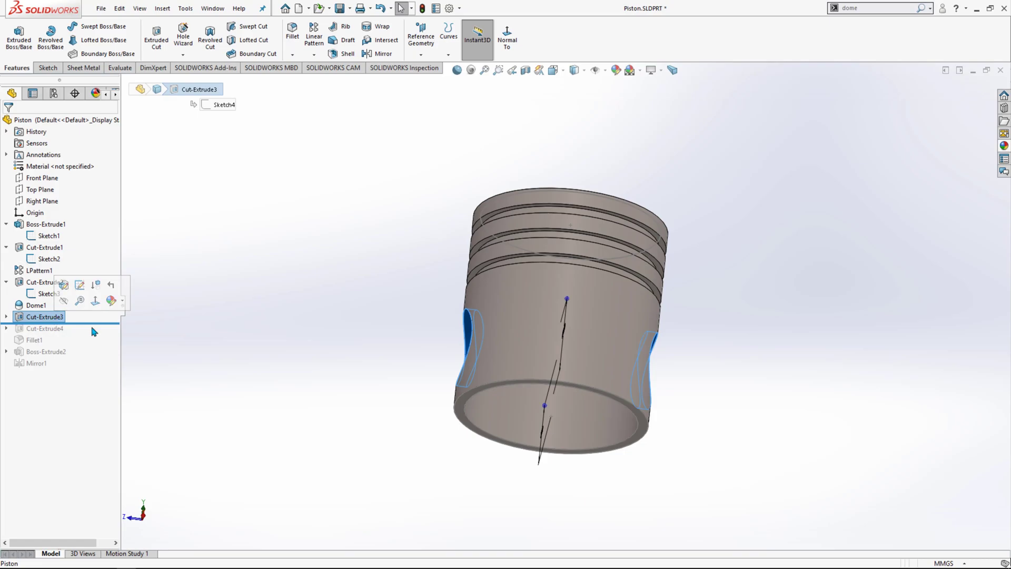
{"action": "left_click", "coordinate": [6, 317]}
{"action": "left_click", "coordinate": [47, 329]}
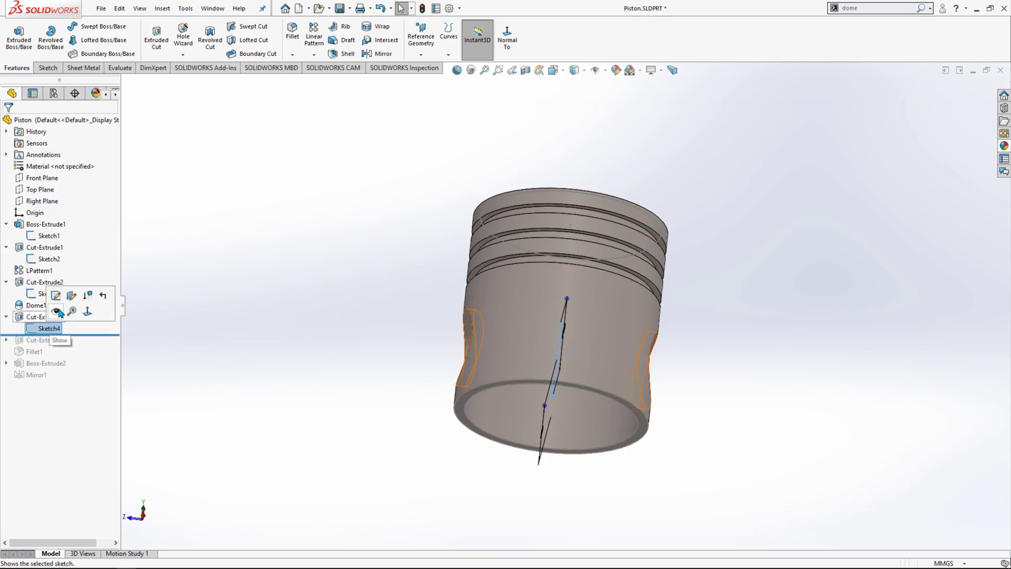
{"action": "left_click", "coordinate": [56, 311]}
Step: Move the rollback position to between Sketch4 and Cut-Extrude3, and open Sketch4 for editing
{"action": "left_click_drag", "start_coordinate": [95, 335], "coordinate": [91, 324]}
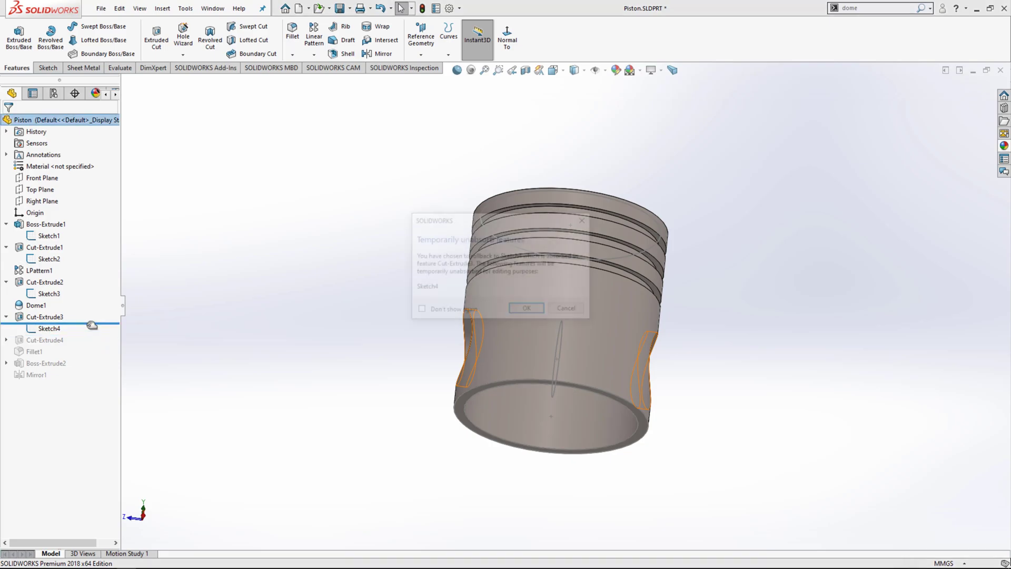
{"action": "left_click", "coordinate": [528, 310]}
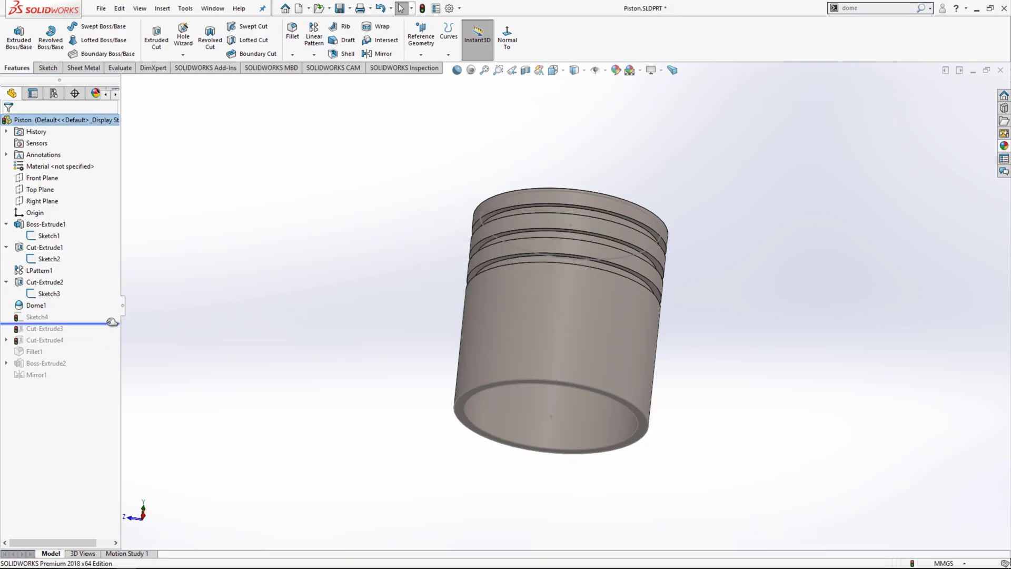
{"action": "left_click", "coordinate": [37, 316]}
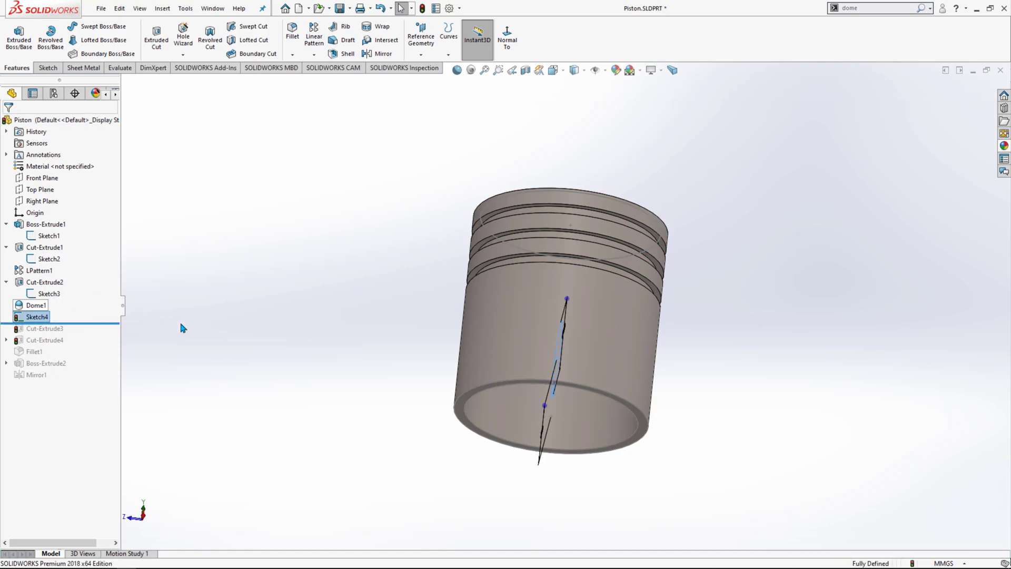
{"action": "mouse_move", "coordinate": [354, 364]}
{"action": "middle_mouse_down"}
{"action": "mouse_move", "coordinate": [389, 282]}
{"action": "mouse_move", "coordinate": [329, 232]}
{"action": "mouse_move", "coordinate": [401, 287]}
{"action": "mouse_move", "coordinate": [357, 293]}
{"action": "mouse_move", "coordinate": [543, 289]}
{"action": "middle_mouse_up"}
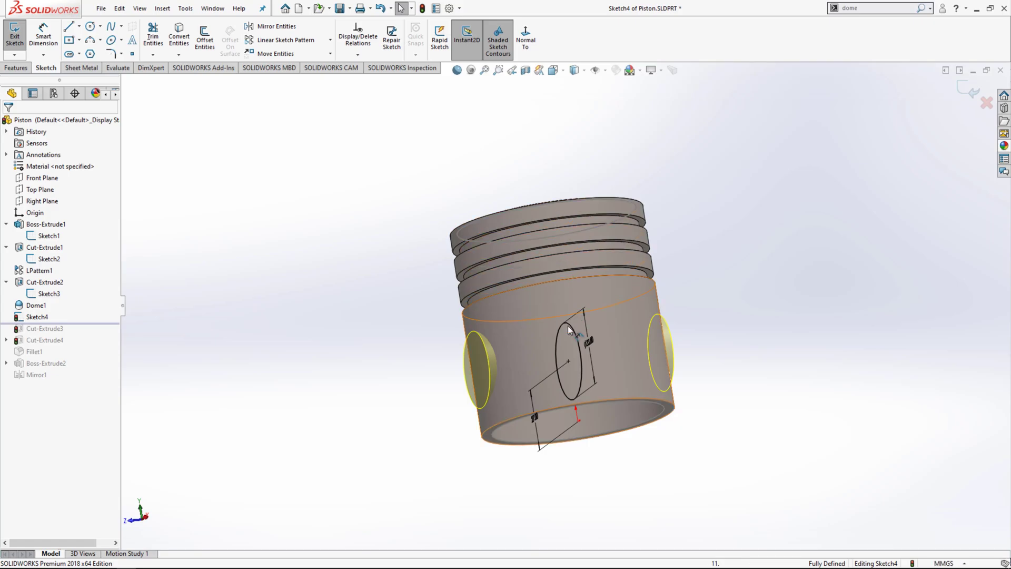
Step: Highlight the Front Plane as Sketch4's plane, examine the circle's diameter and height dimensions from the front, and exit the sketch
{"action": "left_click", "coordinate": [42, 178]}
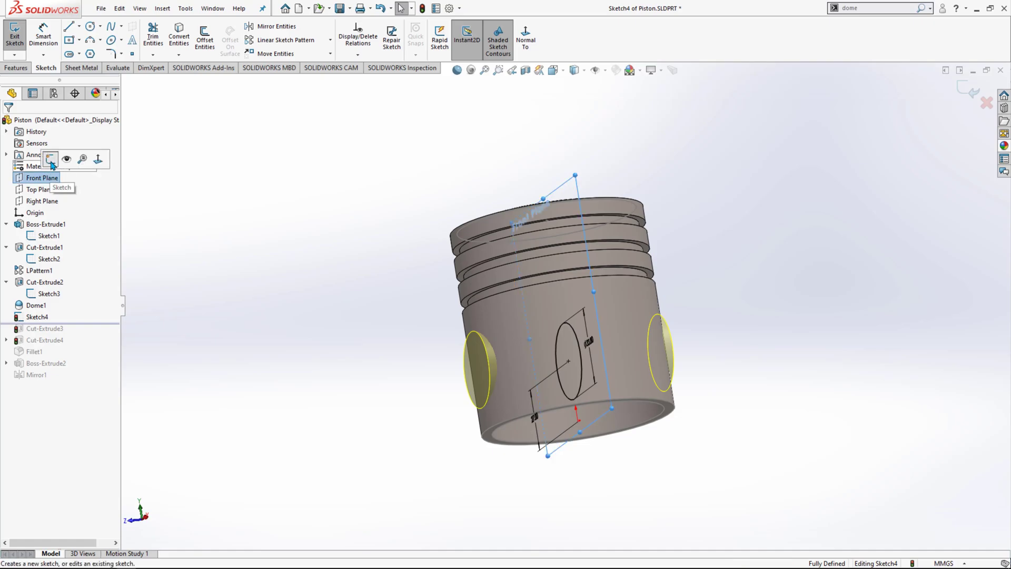
{"action": "left_click", "coordinate": [51, 159]}
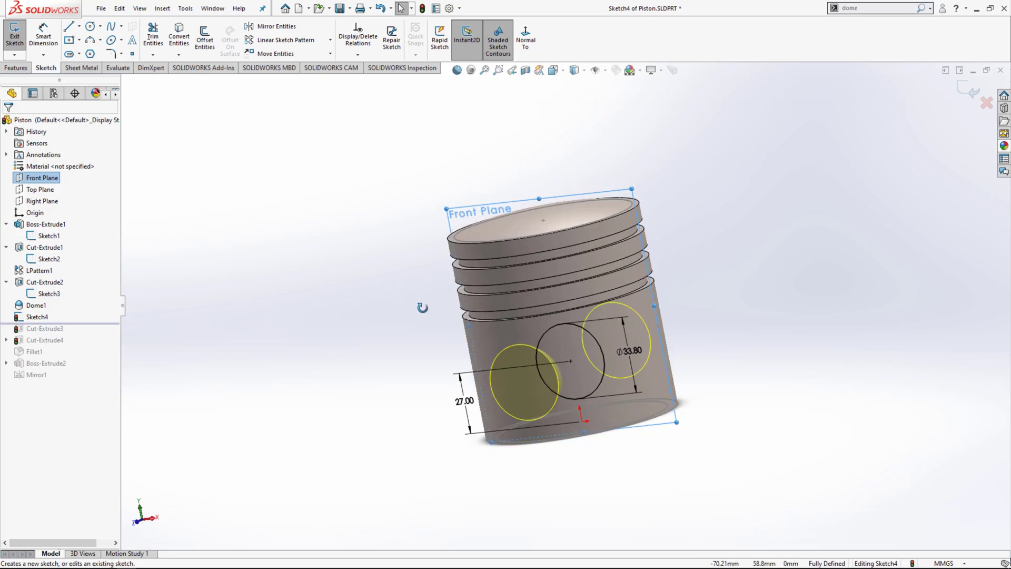
{"action": "mouse_move", "coordinate": [447, 267]}
{"action": "middle_mouse_down"}
{"action": "mouse_move", "coordinate": [442, 278]}
{"action": "mouse_move", "coordinate": [294, 288]}
{"action": "mouse_move", "coordinate": [313, 306]}
{"action": "middle_mouse_up"}
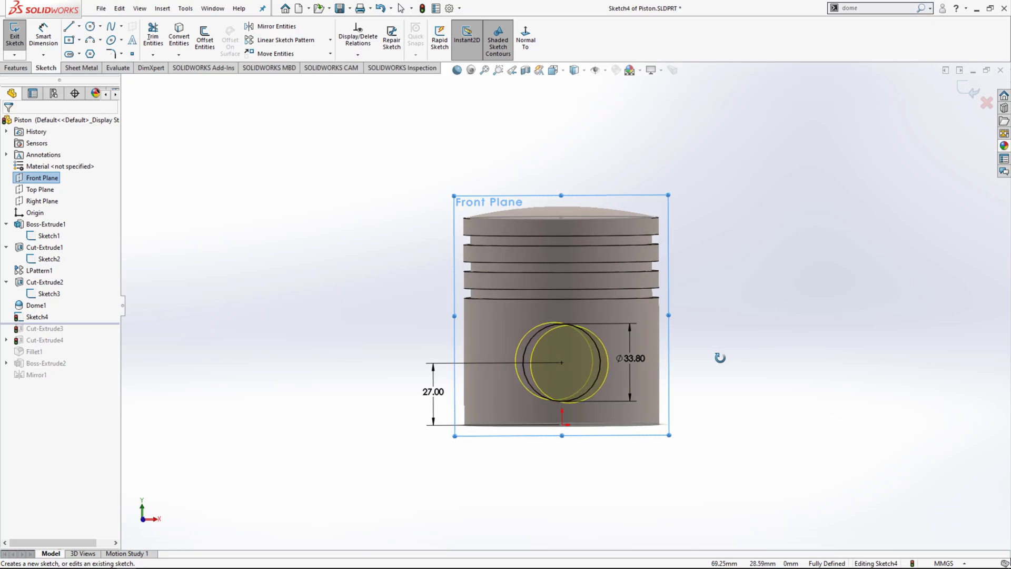
{"action": "key", "text": "ctrl+8"}
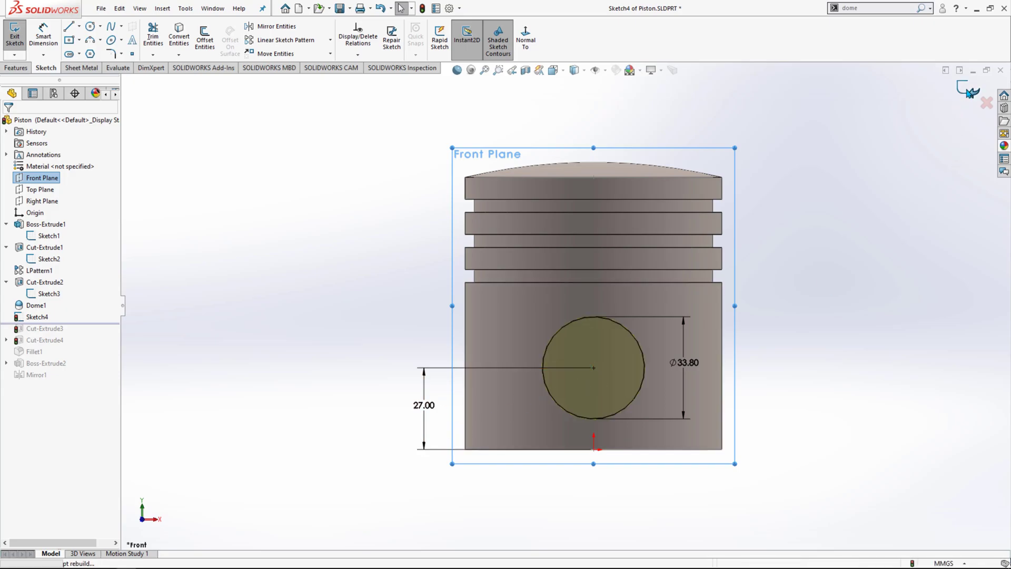
{"action": "left_click", "coordinate": [971, 94]}
Step: Roll the feature history forward to include Cut-Extrude3 and inspect the round pin hole through the piston's skirt
{"action": "left_click", "coordinate": [36, 317]}
{"action": "mouse_move", "coordinate": [33, 323]}
{"action": "left_mouse_down"}
{"action": "mouse_move", "coordinate": [63, 322]}
{"action": "mouse_move", "coordinate": [63, 333]}
{"action": "left_mouse_up"}
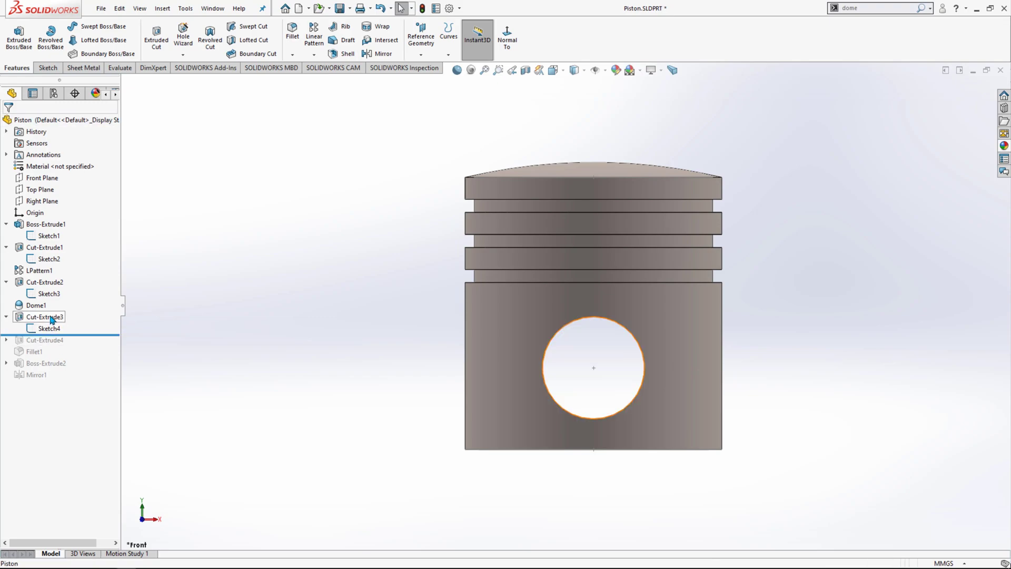
{"action": "left_click", "coordinate": [51, 318]}
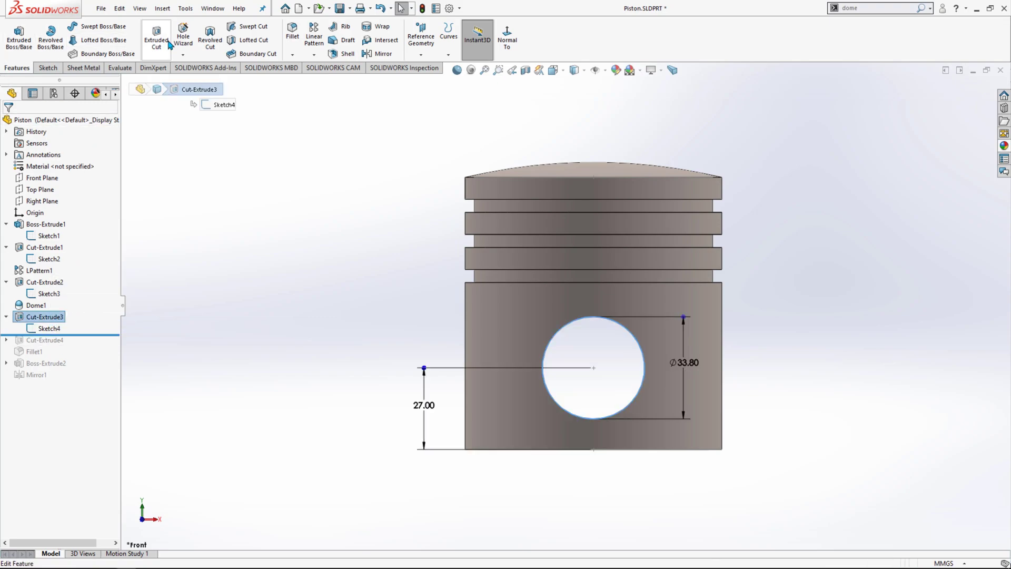
{"action": "middle_click_drag", "start_coordinate": [440, 349], "coordinate": [361, 366]}
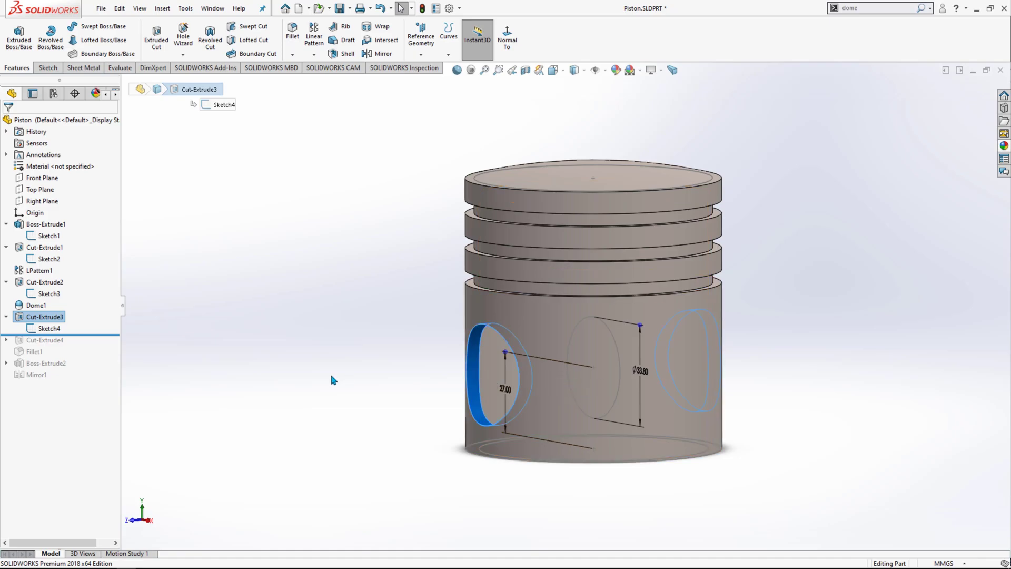
{"action": "left_click", "coordinate": [46, 283]}
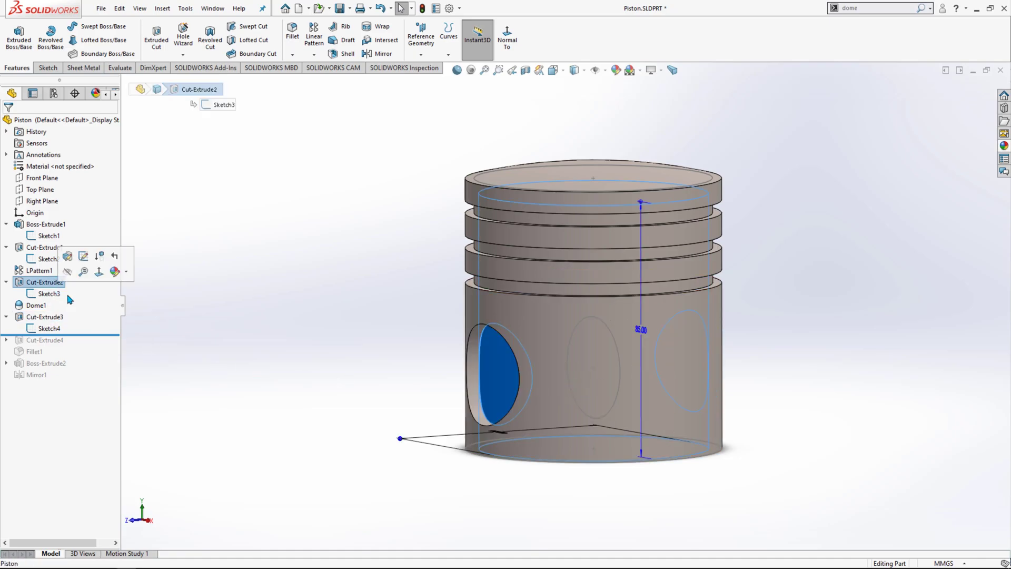
Step: Open Cut-Extrude3's definition, examine its end conditions in both directions from several angles, and close it without changes
{"action": "left_click", "coordinate": [59, 317]}
{"action": "left_click", "coordinate": [71, 295]}
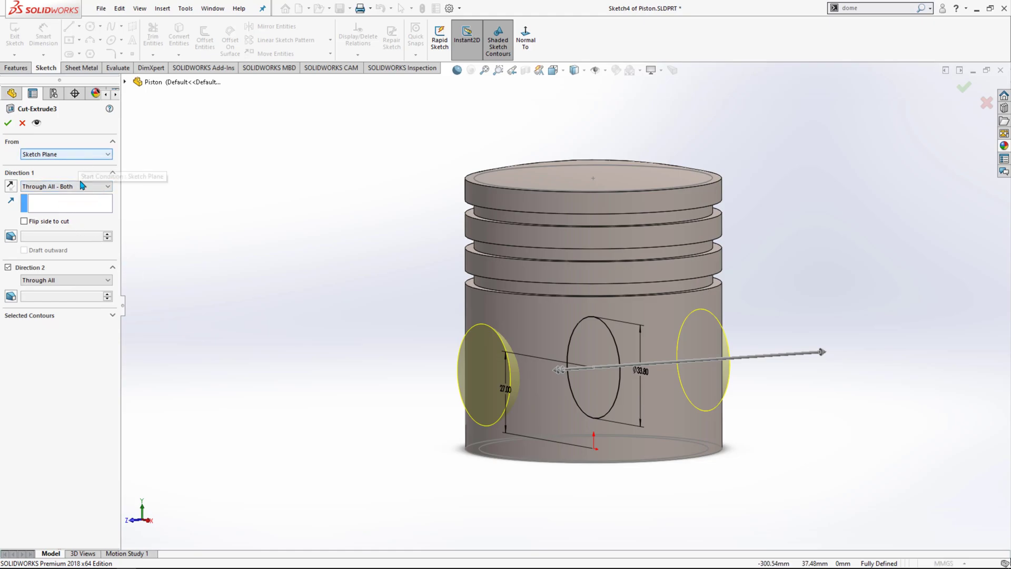
{"action": "middle_click_drag", "start_coordinate": [343, 337], "coordinate": [291, 356]}
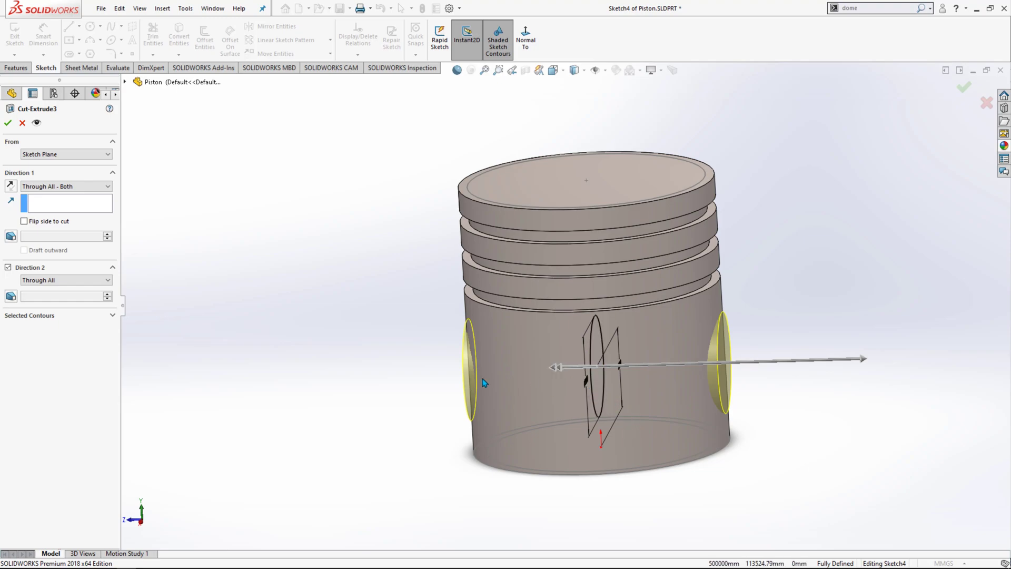
{"action": "middle_click_drag", "start_coordinate": [499, 482], "coordinate": [472, 430]}
{"action": "left_click", "coordinate": [22, 124]}
Step: Roll the feature history forward to include Cut-Extrude4, expand it, and show its Sketch5 on the piston
{"action": "left_click_drag", "start_coordinate": [92, 337], "coordinate": [76, 346]}
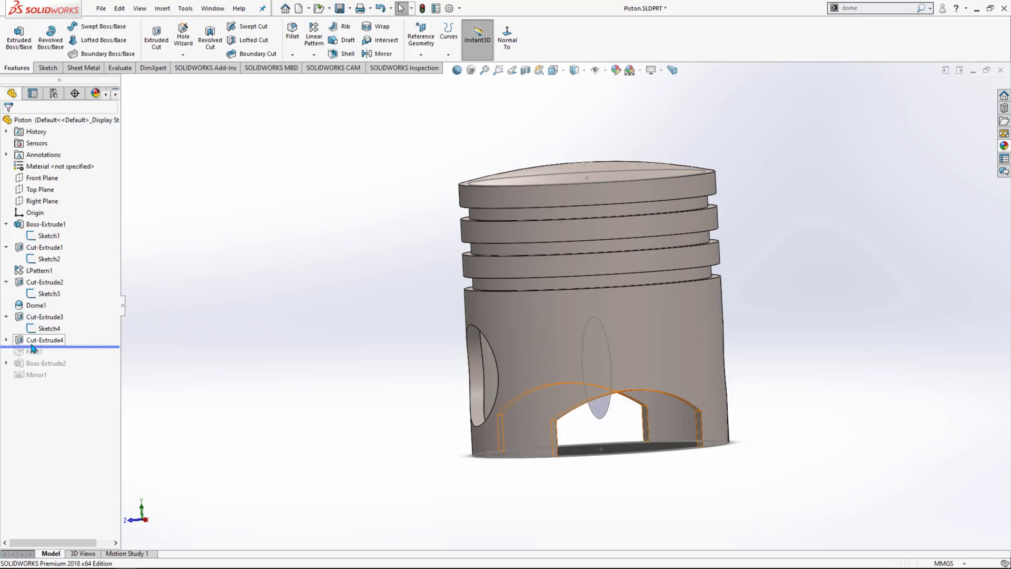
{"action": "left_click", "coordinate": [6, 339]}
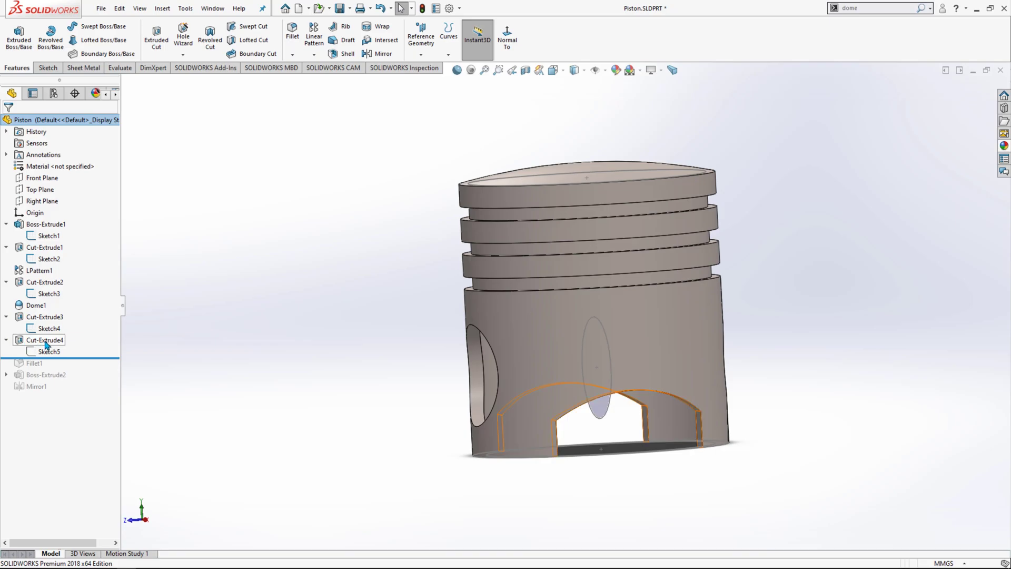
{"action": "left_click", "coordinate": [46, 341]}
{"action": "left_click", "coordinate": [50, 350]}
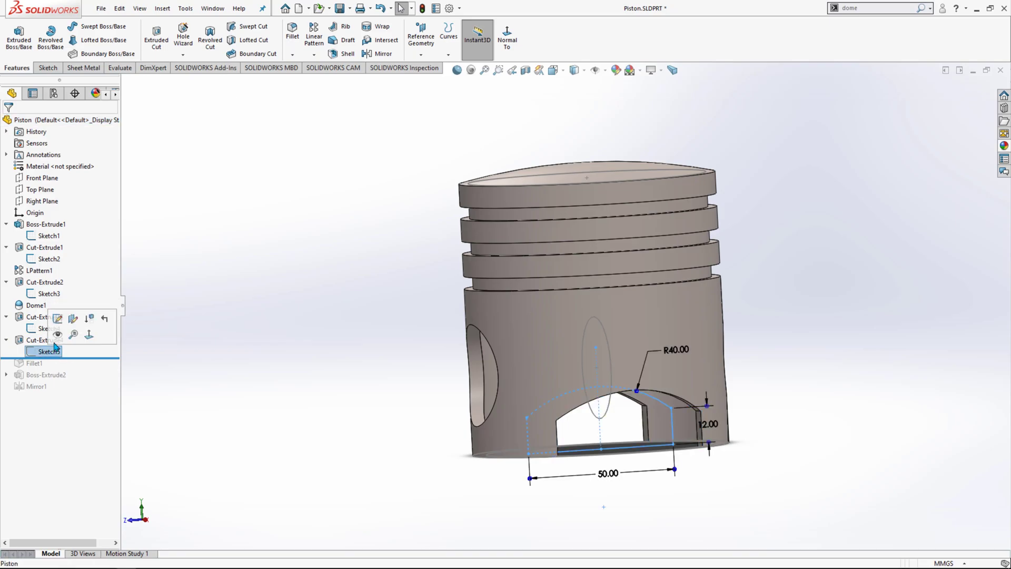
{"action": "left_click", "coordinate": [58, 334]}
{"action": "middle_click_drag", "start_coordinate": [164, 362], "coordinate": [180, 331]}
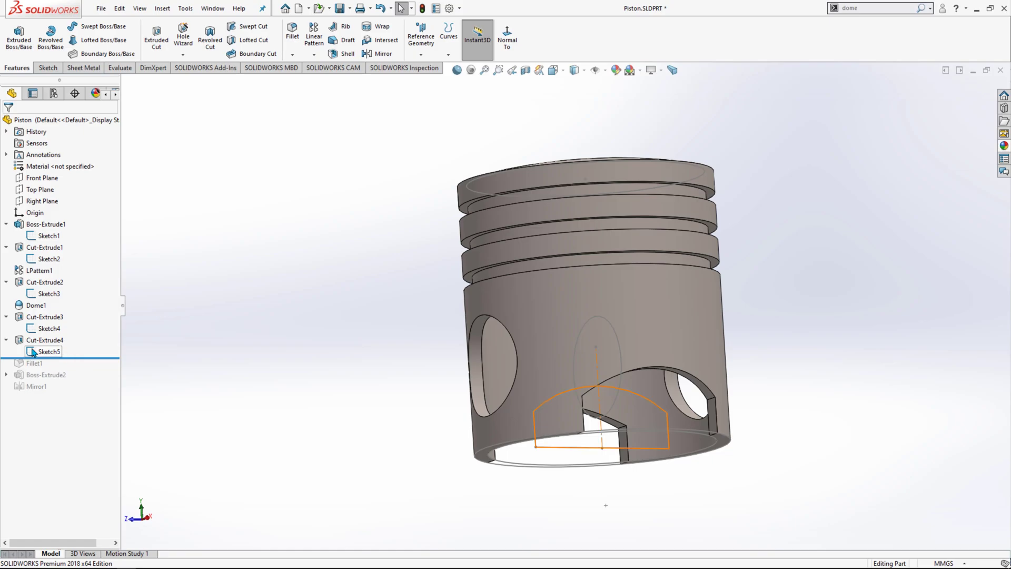
Step: Open Sketch5 for editing and examine the arched profile's width, side height and arc radius dimensions face-on
{"action": "left_click", "coordinate": [51, 351]}
{"action": "left_click", "coordinate": [40, 319]}
{"action": "mouse_move", "coordinate": [316, 337]}
{"action": "middle_mouse_down"}
{"action": "mouse_move", "coordinate": [262, 235]}
{"action": "mouse_move", "coordinate": [208, 250]}
{"action": "mouse_move", "coordinate": [239, 228]}
{"action": "mouse_move", "coordinate": [329, 210]}
{"action": "mouse_move", "coordinate": [314, 172]}
{"action": "mouse_move", "coordinate": [330, 163]}
{"action": "middle_mouse_up"}
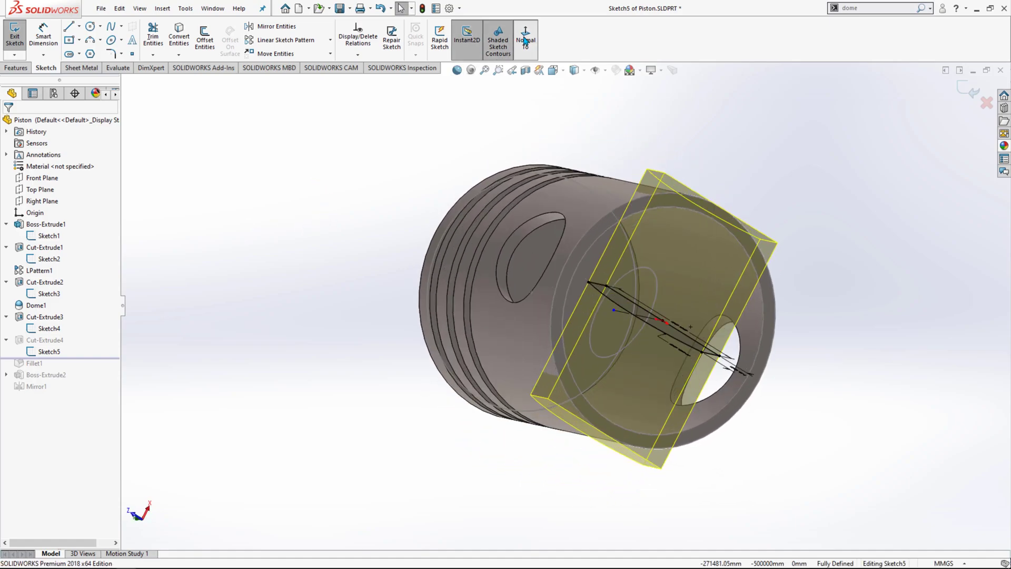
{"action": "left_click", "coordinate": [525, 38]}
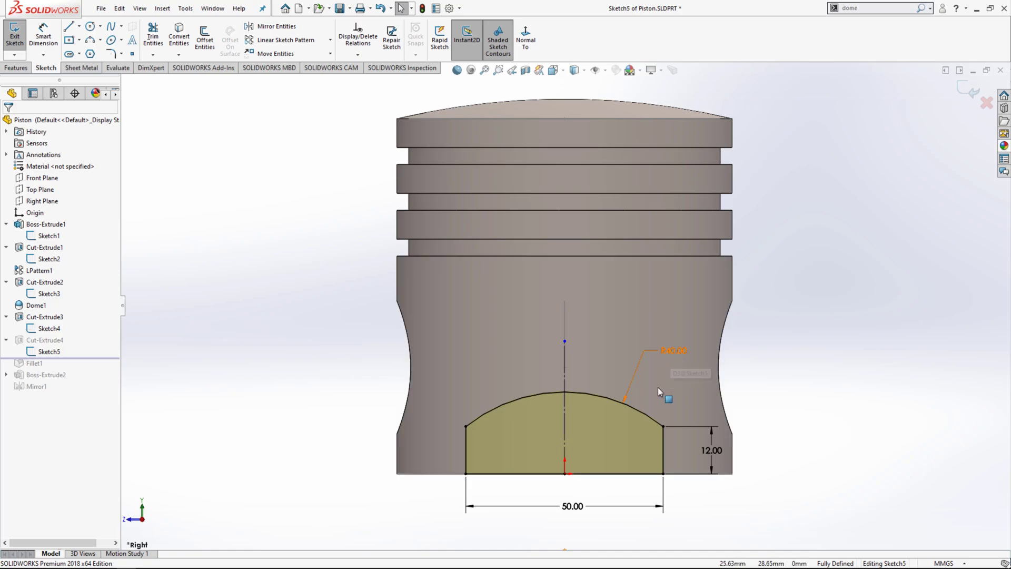
{"action": "scroll", "coordinate": [624, 500], "scroll_direction": "down", "scroll_amount": 2}
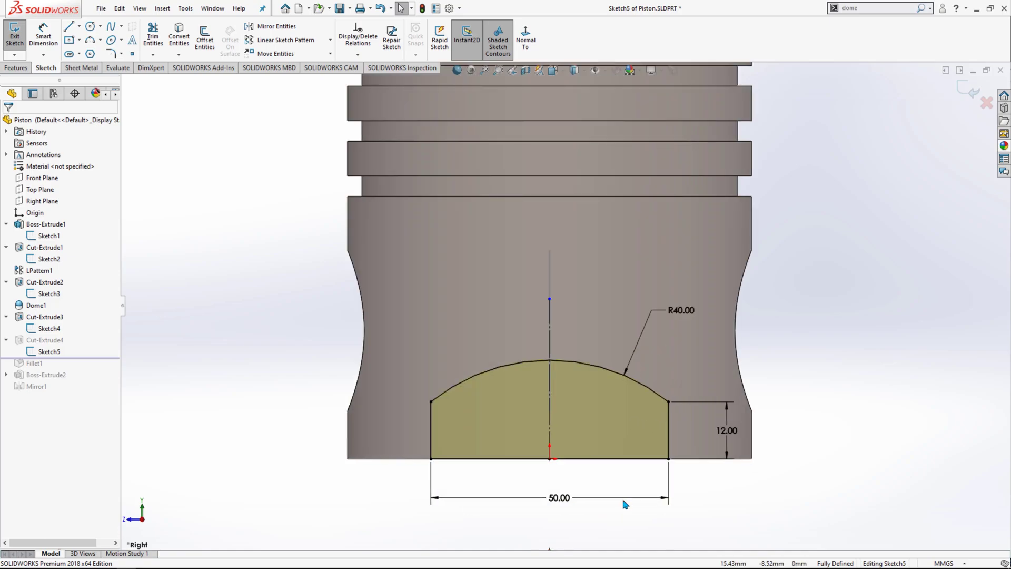
{"action": "scroll", "coordinate": [625, 498], "scroll_direction": "up", "scroll_amount": 3}
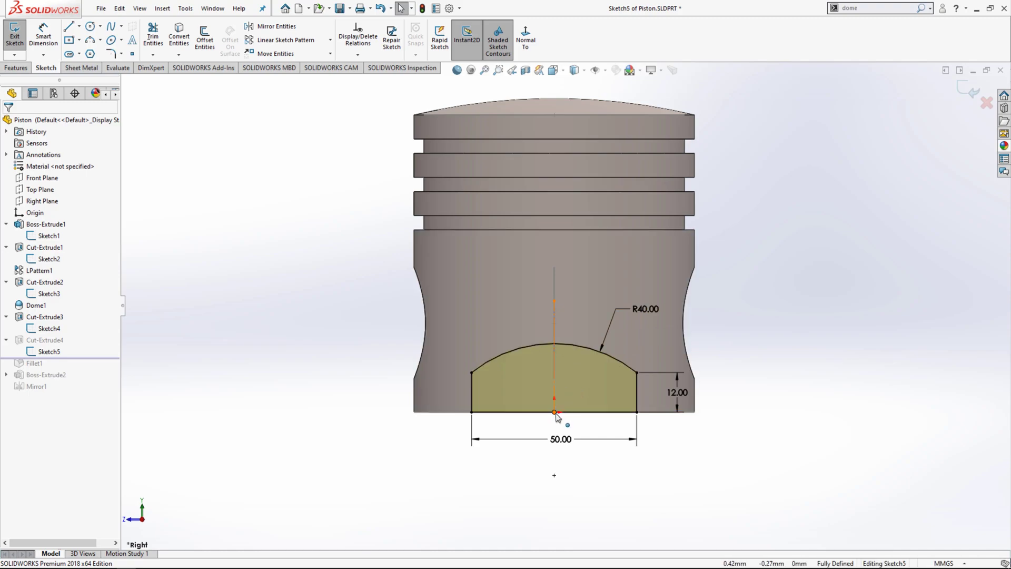
Step: Inspect the relations of the arc's centre point, its end point, the vertical side line and the arc in Sketch5
{"action": "left_click", "coordinate": [554, 476]}
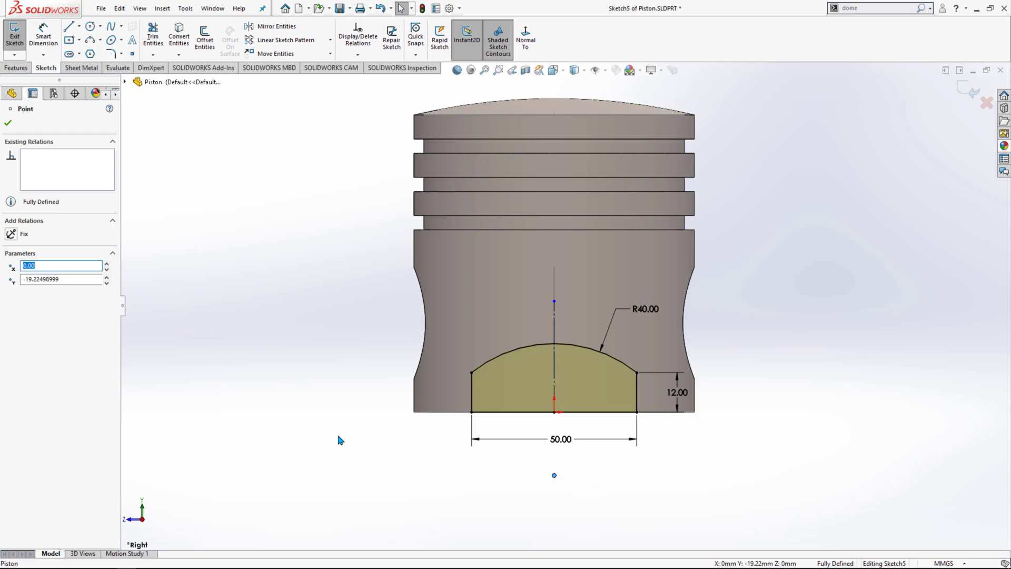
{"action": "left_click", "coordinate": [376, 367]}
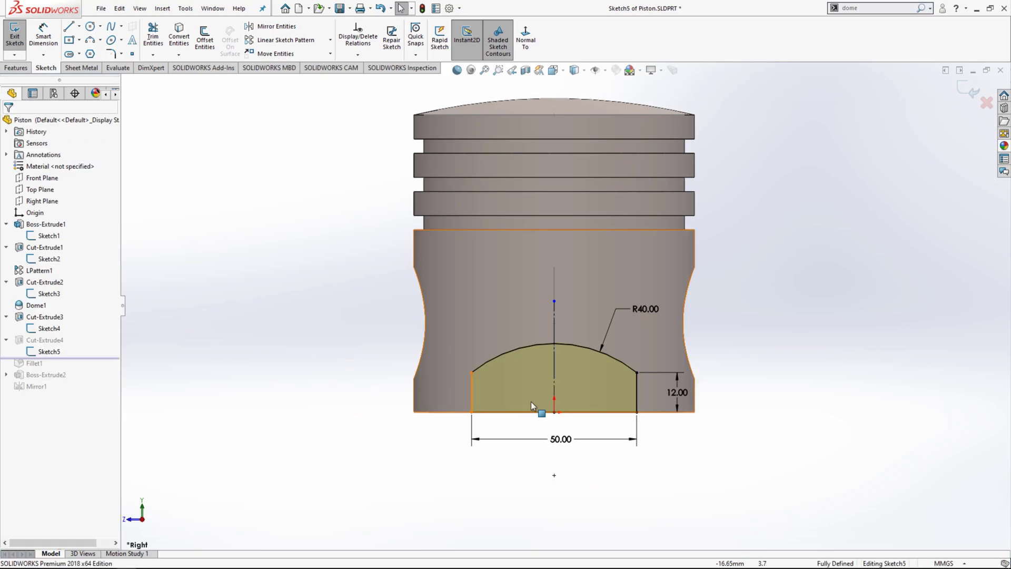
{"action": "left_click", "coordinate": [637, 372]}
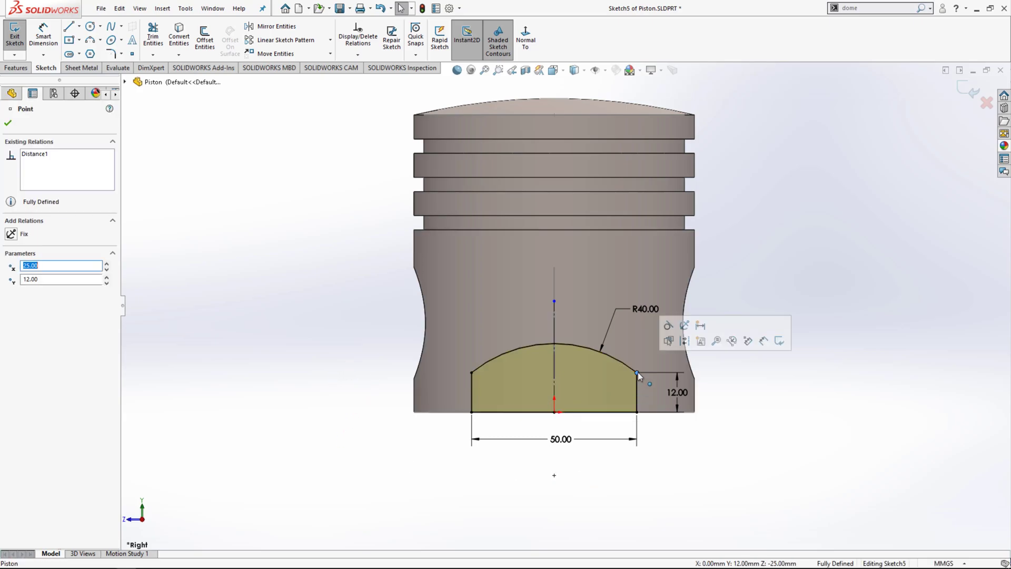
{"action": "left_click", "coordinate": [638, 392]}
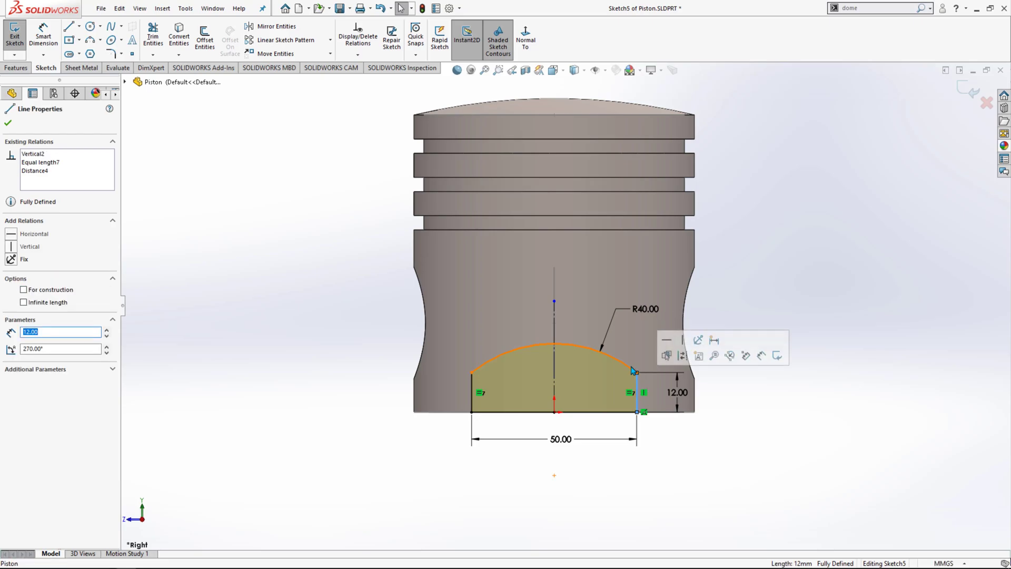
{"action": "left_click", "coordinate": [628, 374]}
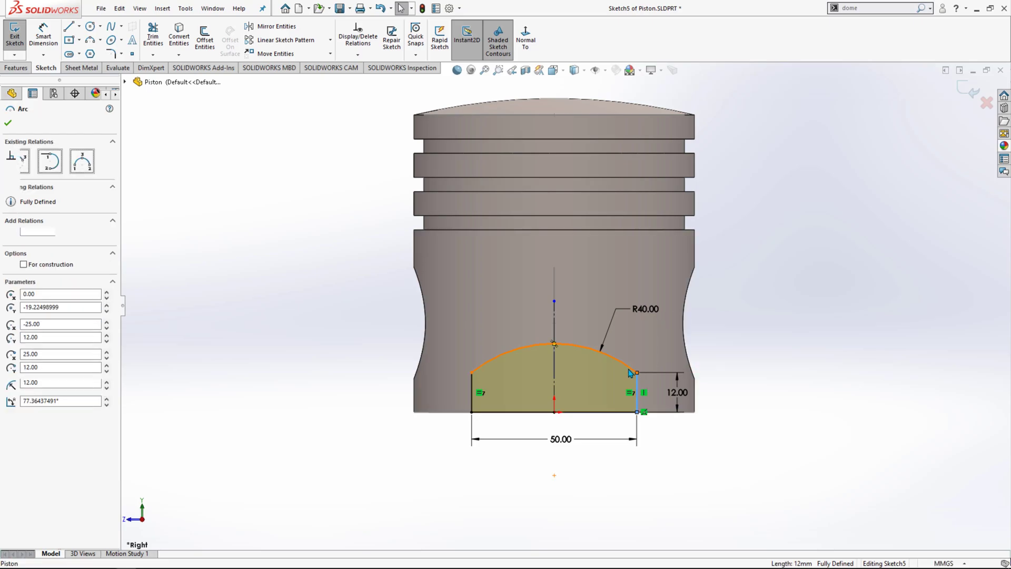
{"action": "left_click", "coordinate": [338, 383]}
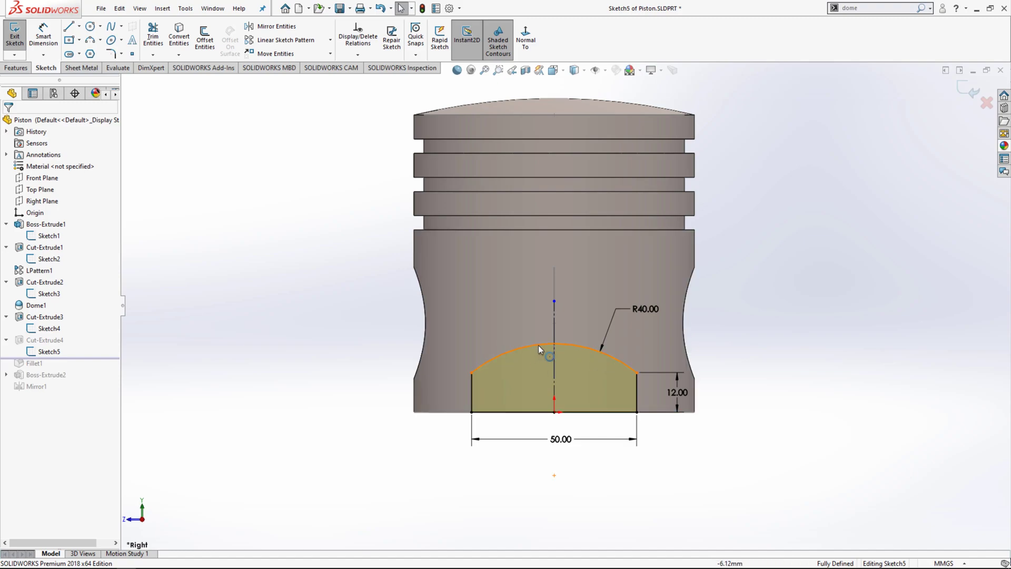
Step: Add a Vertical relation between the arc's midpoint and the origin on the base line, and exit Sketch5
{"action": "left_click", "coordinate": [555, 343]}
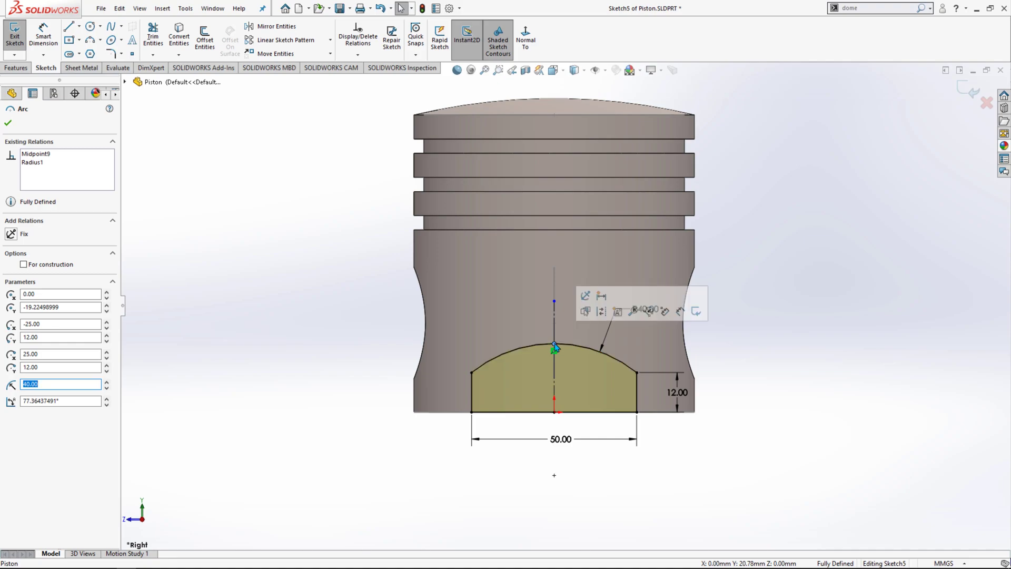
{"action": "left_click", "coordinate": [555, 413], "text": "ctrl"}
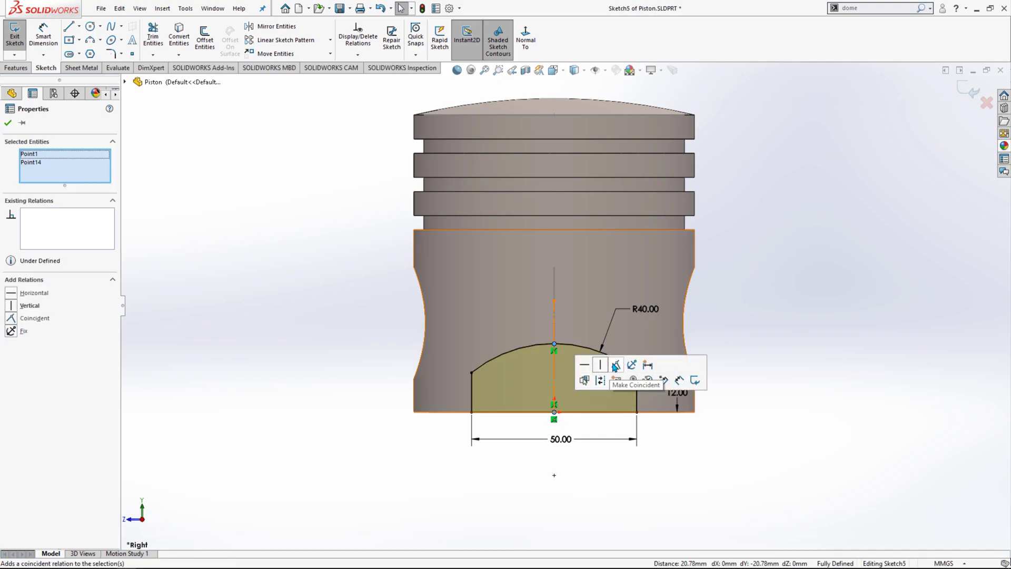
{"action": "left_click", "coordinate": [602, 368]}
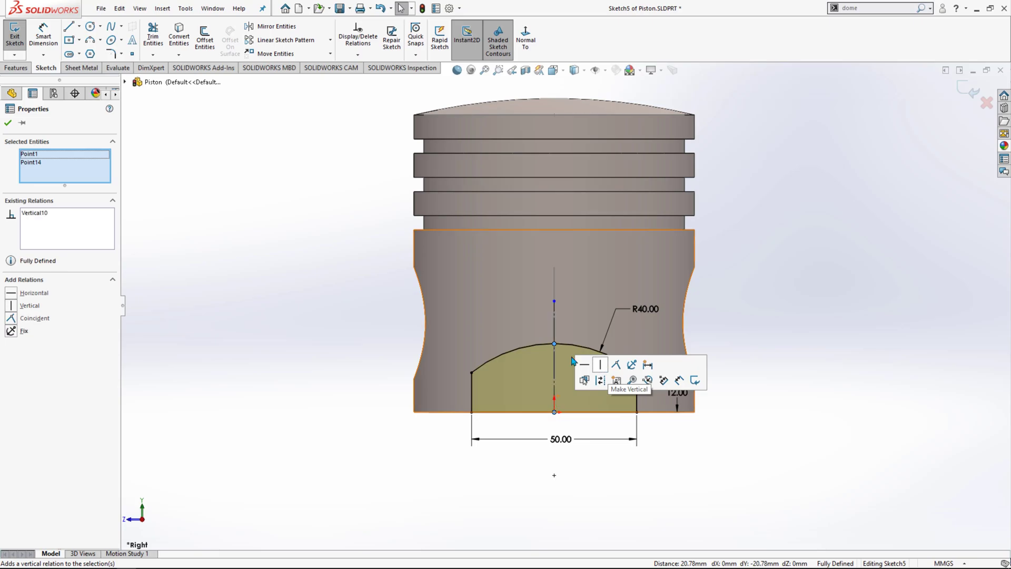
{"action": "left_click", "coordinate": [331, 283]}
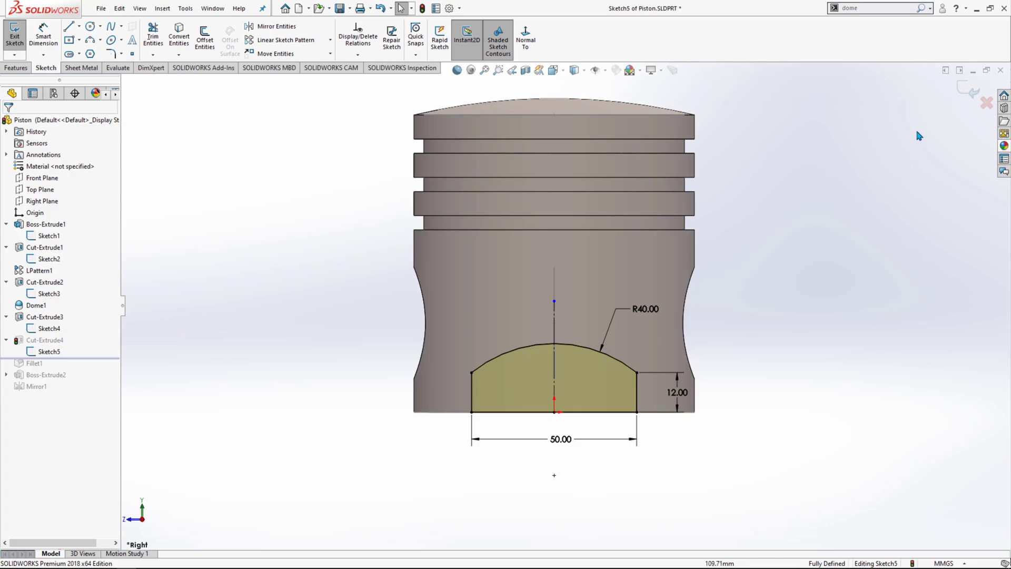
{"action": "left_click", "coordinate": [971, 91]}
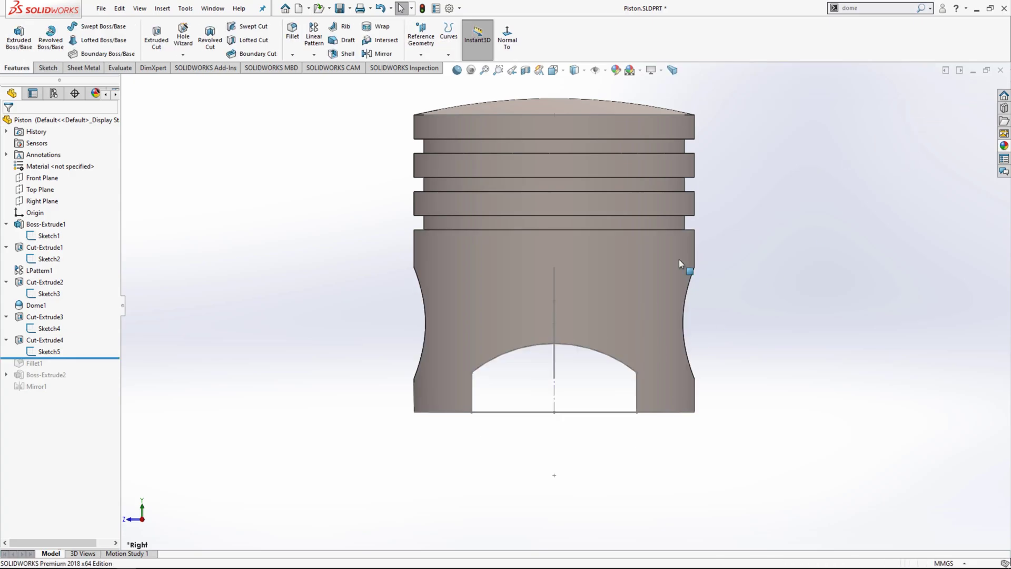
Step: Open Cut-Extrude4's definition, examine its end conditions in both directions from several angles, and close it without changes
{"action": "middle_click_drag", "start_coordinate": [521, 437], "coordinate": [477, 459]}
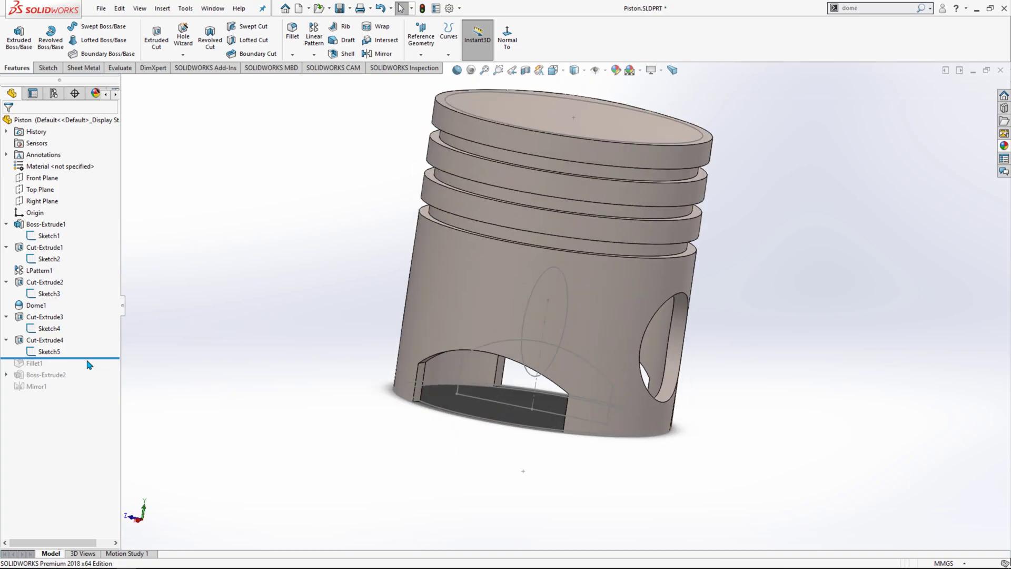
{"action": "left_click", "coordinate": [45, 340]}
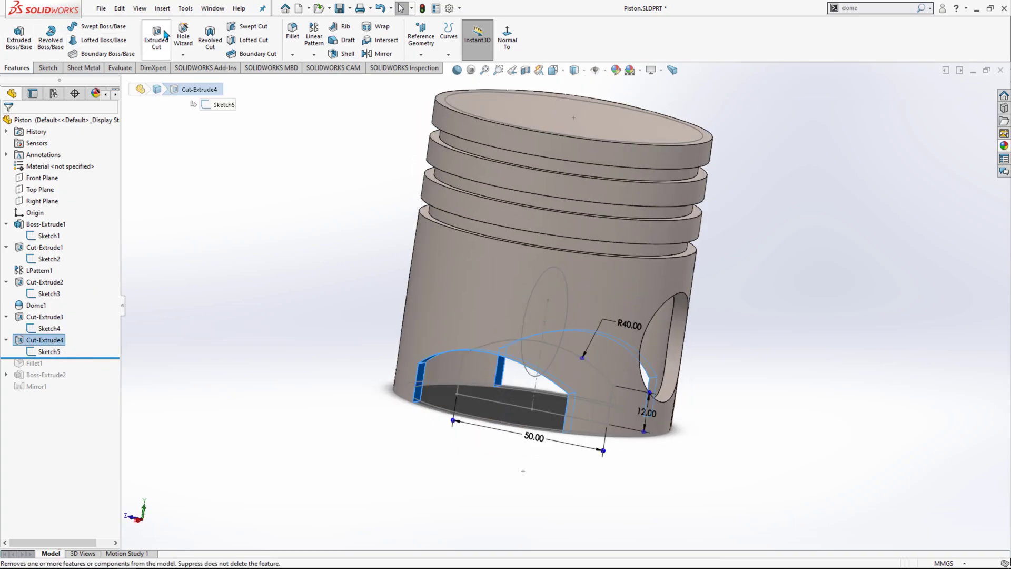
{"action": "right_click", "coordinate": [62, 343]}
{"action": "left_click", "coordinate": [74, 302]}
{"action": "middle_click_drag", "start_coordinate": [357, 417], "coordinate": [267, 315]}
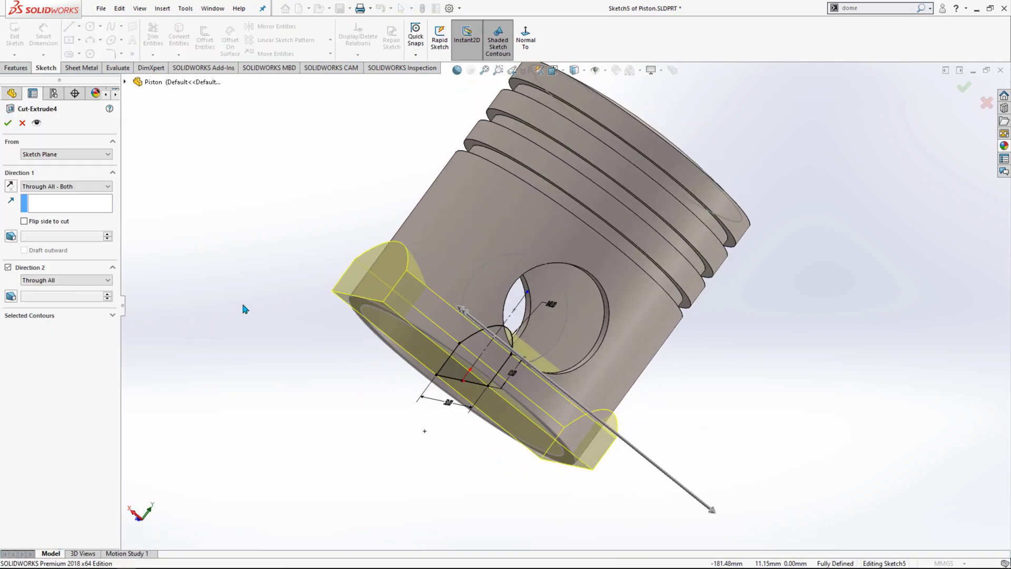
{"action": "middle_click_drag", "start_coordinate": [260, 413], "coordinate": [458, 406]}
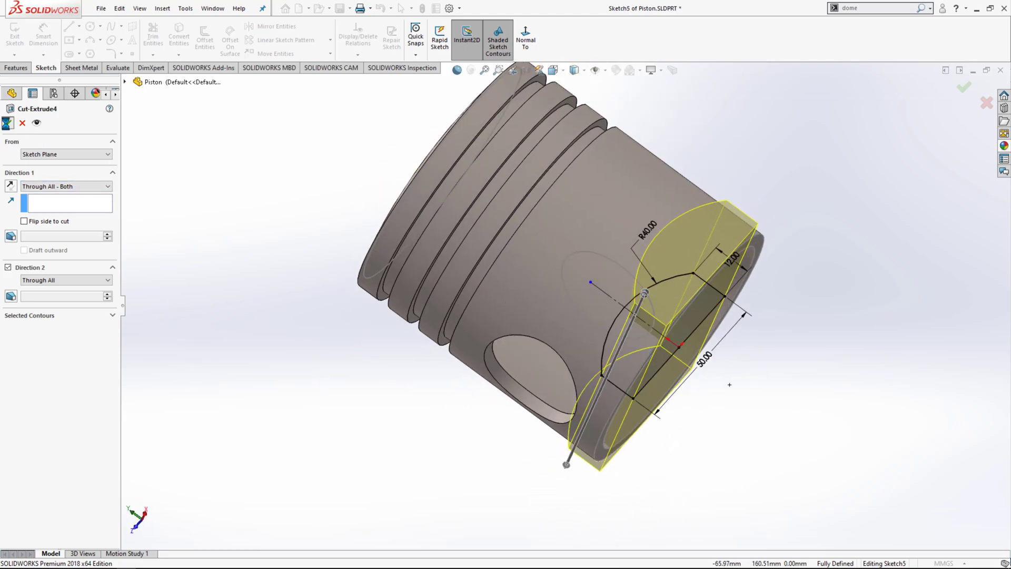
{"action": "left_click", "coordinate": [7, 125]}
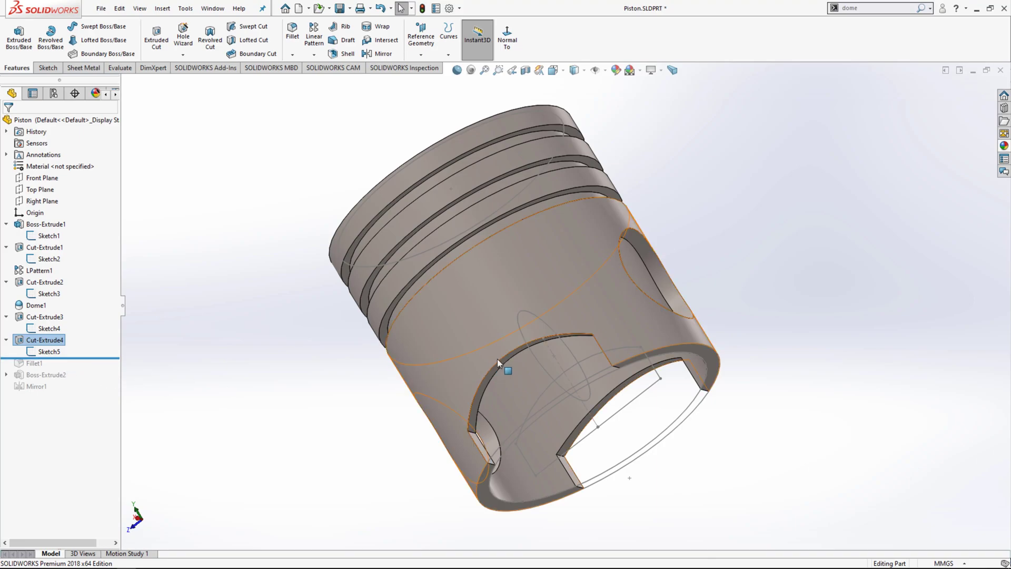
Step: Inspect the arched skirt cutouts from below, and roll the feature history forward to include Fillet1 and Boss-Extrude2
{"action": "middle_click_drag", "start_coordinate": [479, 395], "coordinate": [445, 327]}
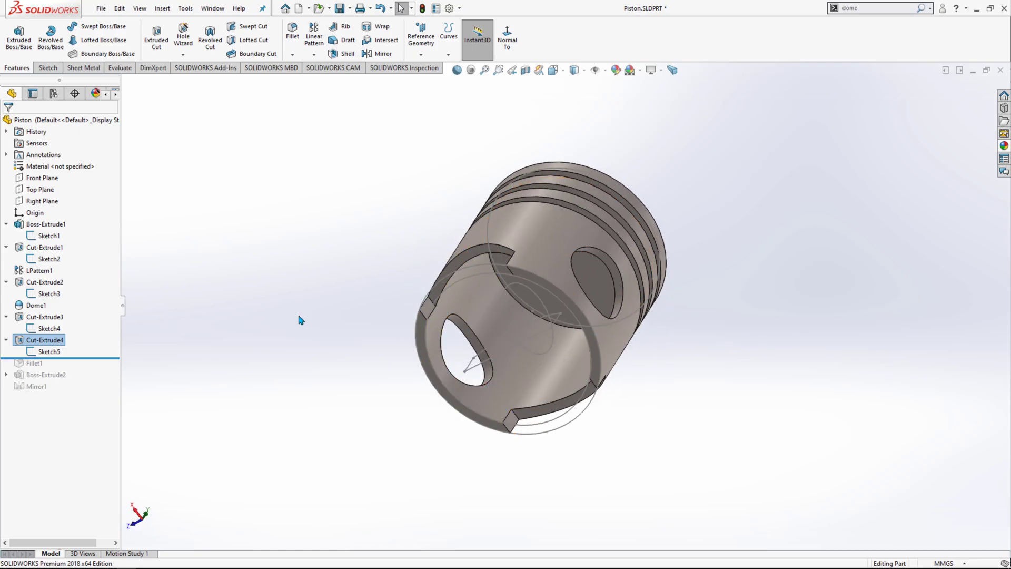
{"action": "key", "text": "ctrl+shift+z"}
{"action": "left_click_drag", "start_coordinate": [78, 358], "coordinate": [82, 381]}
Step: Open Fillet1's definition, examine the filleted cutout edges and the radius from several angles, and close it without changes
{"action": "left_click", "coordinate": [35, 363]}
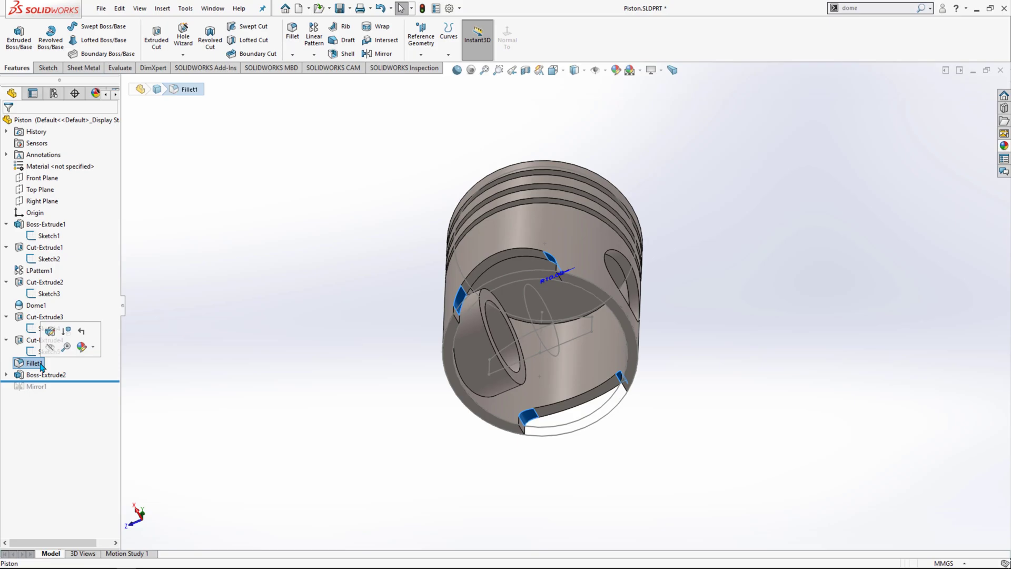
{"action": "left_click", "coordinate": [50, 331]}
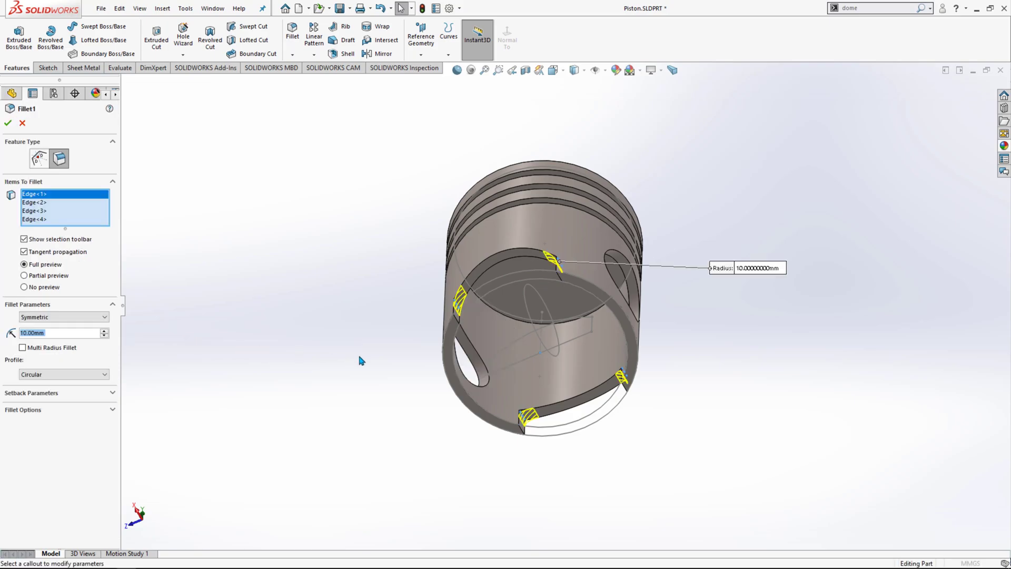
{"action": "middle_click_drag", "start_coordinate": [355, 316], "coordinate": [368, 380]}
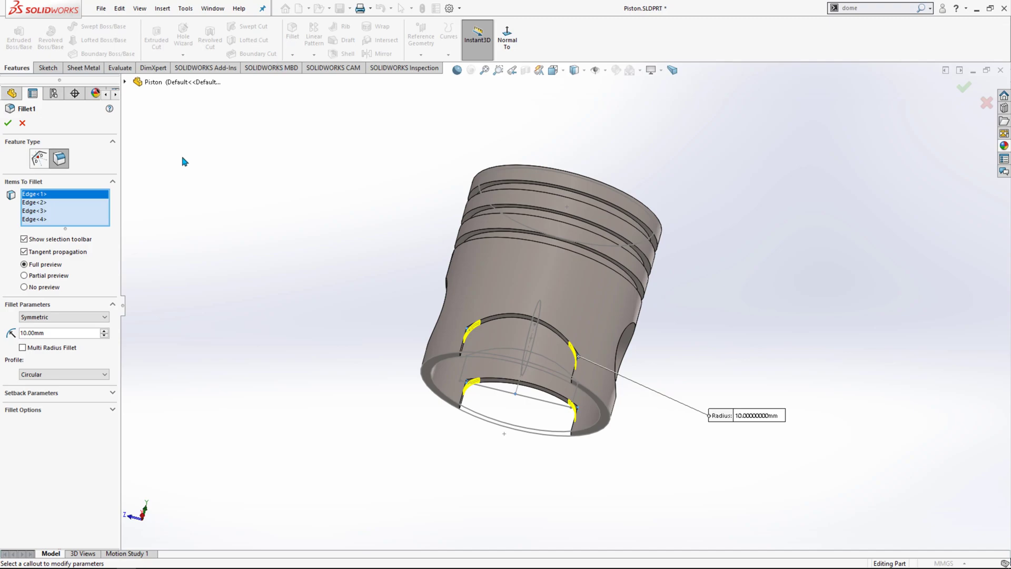
{"action": "middle_click_drag", "start_coordinate": [319, 295], "coordinate": [296, 326]}
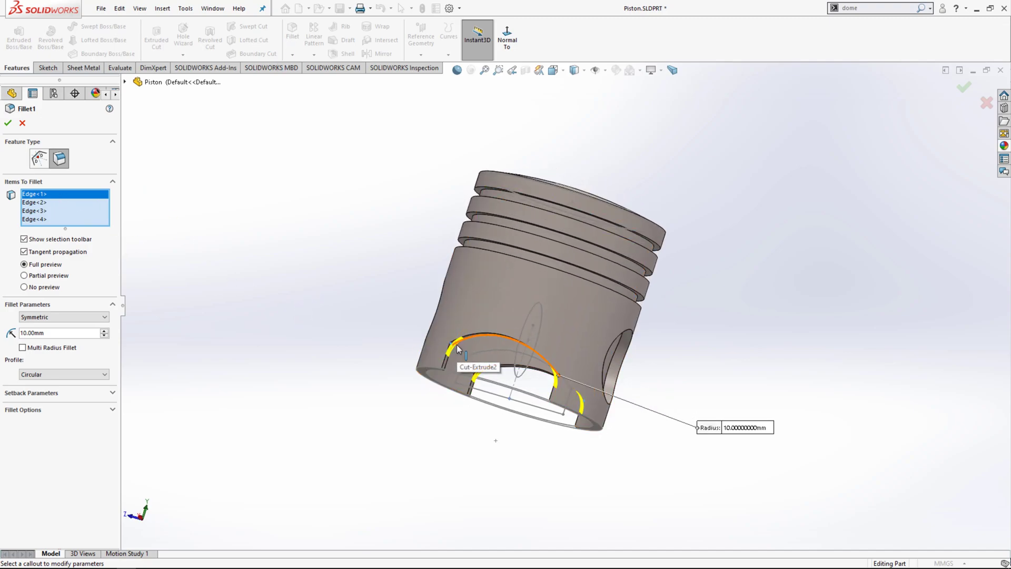
{"action": "middle_click_drag", "start_coordinate": [396, 380], "coordinate": [385, 243]}
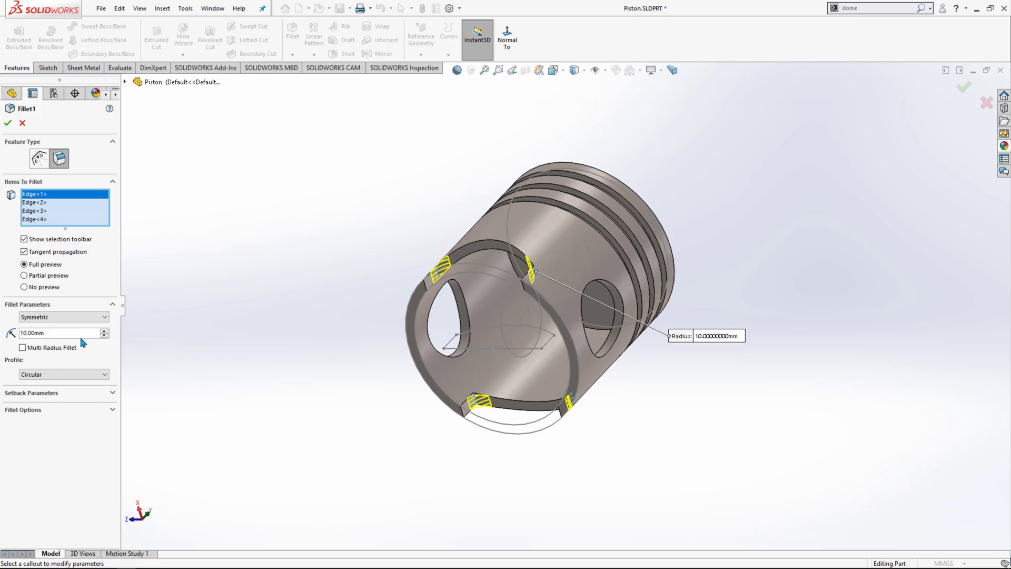
{"action": "left_click", "coordinate": [10, 123]}
Step: Open Boss-Extrude2's definition and examine its circular sketch profile from below and face-on
{"action": "mouse_move", "coordinate": [242, 242]}
{"action": "middle_mouse_down"}
{"action": "mouse_move", "coordinate": [258, 368]}
{"action": "mouse_move", "coordinate": [210, 377]}
{"action": "middle_mouse_up"}
{"action": "left_click", "coordinate": [57, 375]}
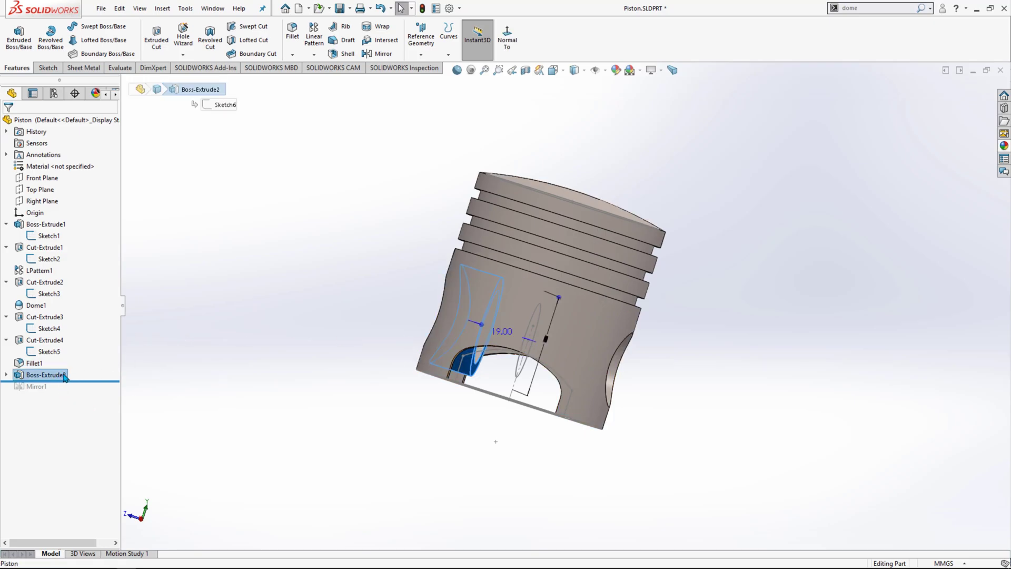
{"action": "right_click", "coordinate": [64, 377]}
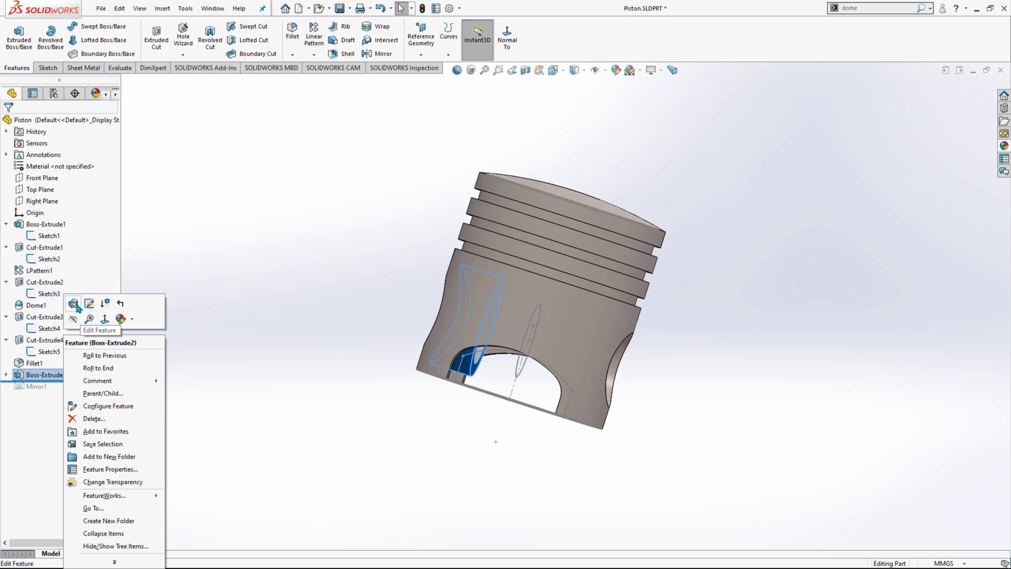
{"action": "left_click", "coordinate": [107, 318]}
{"action": "mouse_move", "coordinate": [436, 421]}
{"action": "middle_mouse_down"}
{"action": "mouse_move", "coordinate": [446, 224]}
{"action": "mouse_move", "coordinate": [471, 227]}
{"action": "mouse_move", "coordinate": [460, 291]}
{"action": "mouse_move", "coordinate": [578, 373]}
{"action": "mouse_move", "coordinate": [589, 169]}
{"action": "mouse_move", "coordinate": [583, 192]}
{"action": "middle_mouse_up"}
{"action": "mouse_move", "coordinate": [558, 481]}
{"action": "middle_mouse_down"}
{"action": "mouse_move", "coordinate": [596, 320]}
{"action": "mouse_move", "coordinate": [580, 348]}
{"action": "mouse_move", "coordinate": [569, 326]}
{"action": "middle_mouse_up"}
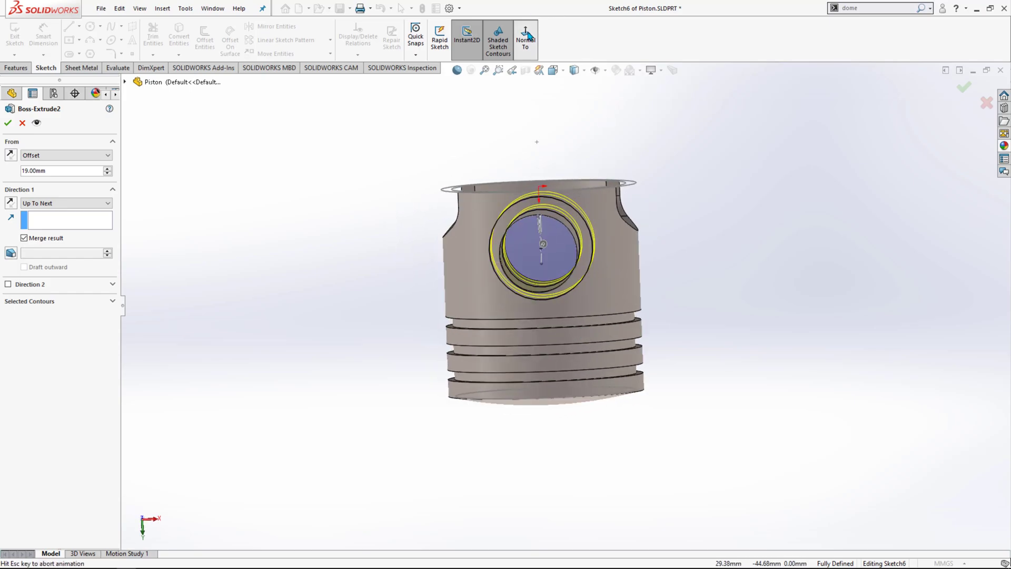
{"action": "left_click", "coordinate": [525, 40]}
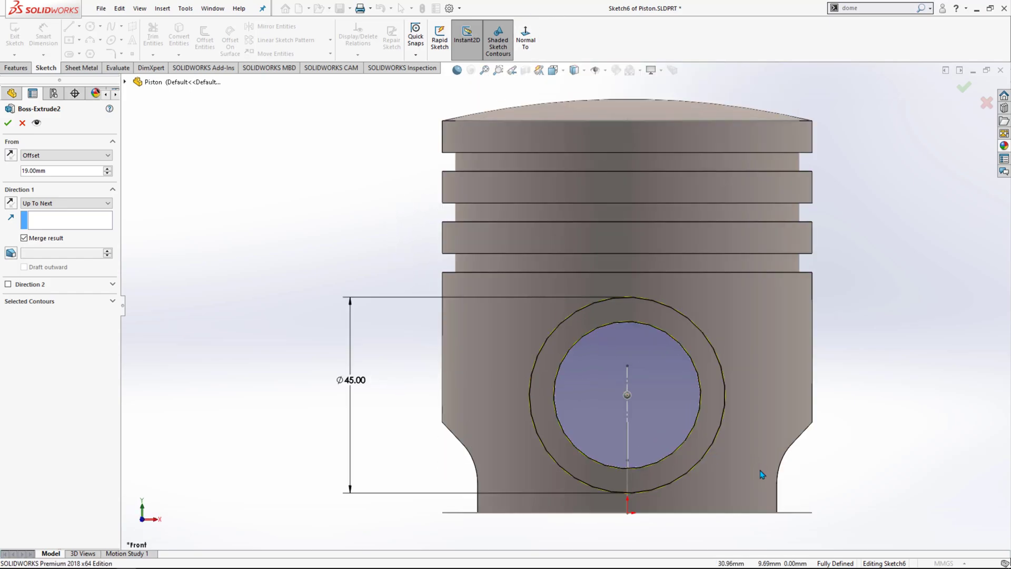
{"action": "scroll", "coordinate": [741, 452], "scroll_direction": "down", "scroll_amount": 2}
{"action": "scroll", "coordinate": [628, 420], "scroll_direction": "up", "scroll_amount": 4}
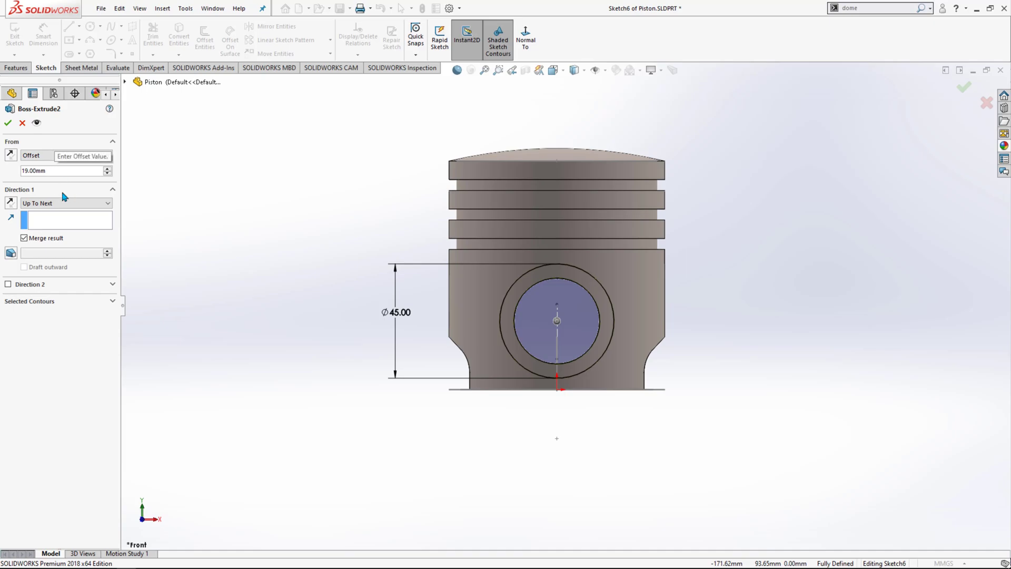
Step: Examine Boss-Extrude2's offset start and Up To Next end condition from several angles, and close the definition without changes
{"action": "middle_click_drag", "start_coordinate": [459, 448], "coordinate": [564, 361]}
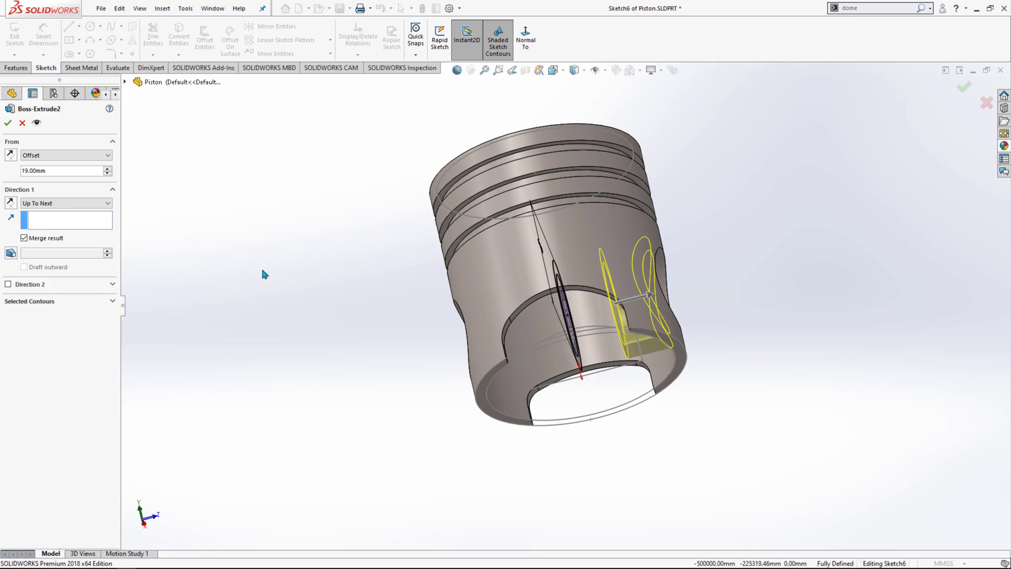
{"action": "middle_click_drag", "start_coordinate": [261, 266], "coordinate": [248, 346]}
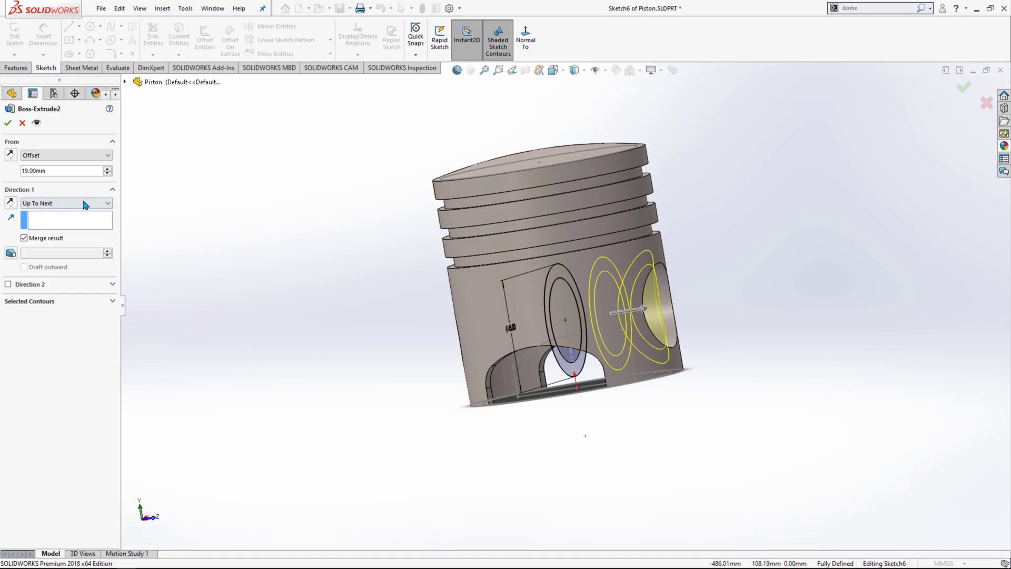
{"action": "middle_click_drag", "start_coordinate": [396, 310], "coordinate": [667, 400]}
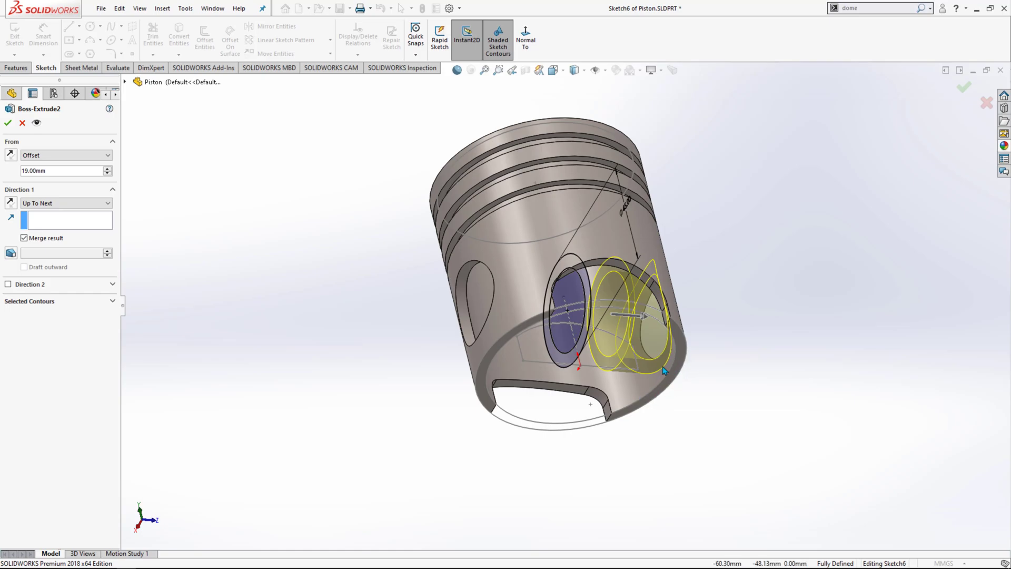
{"action": "left_click", "coordinate": [23, 123]}
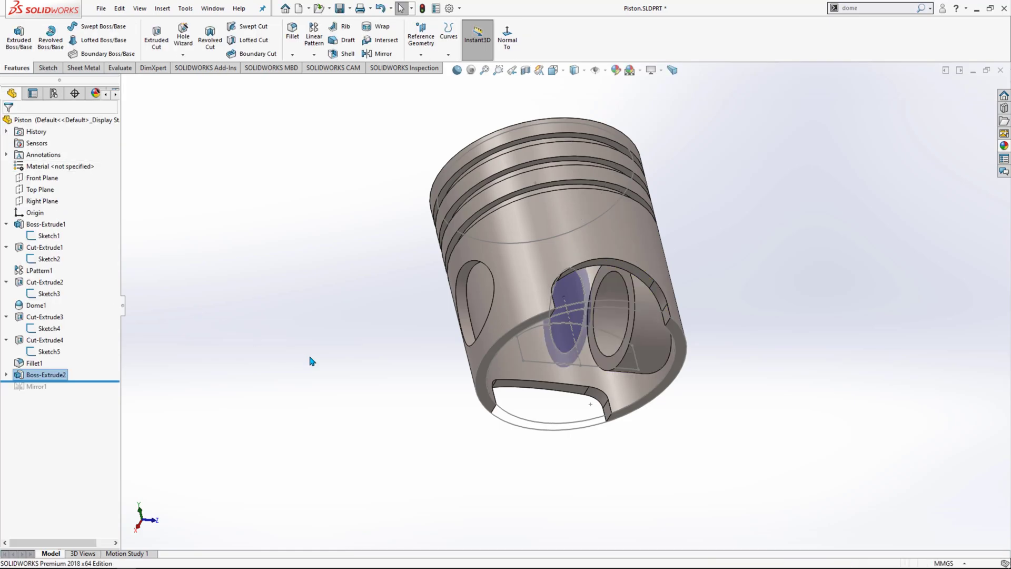
Step: Roll the feature history forward to include Mirror1, and briefly view the options of a new Mirror feature without creating one
{"action": "left_click_drag", "start_coordinate": [96, 380], "coordinate": [97, 392]}
{"action": "middle_click_drag", "start_coordinate": [294, 345], "coordinate": [244, 345]}
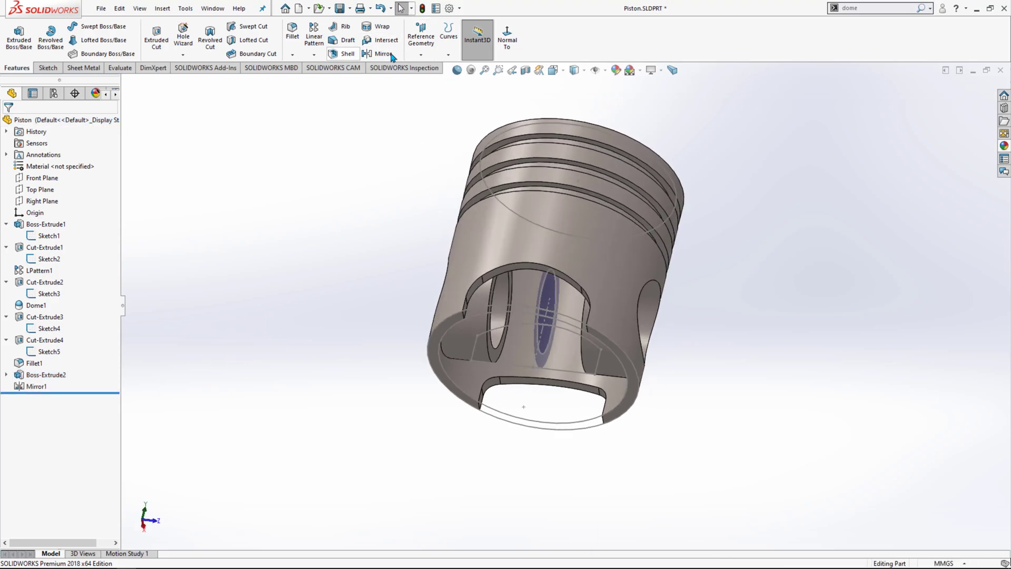
{"action": "left_click", "coordinate": [383, 54]}
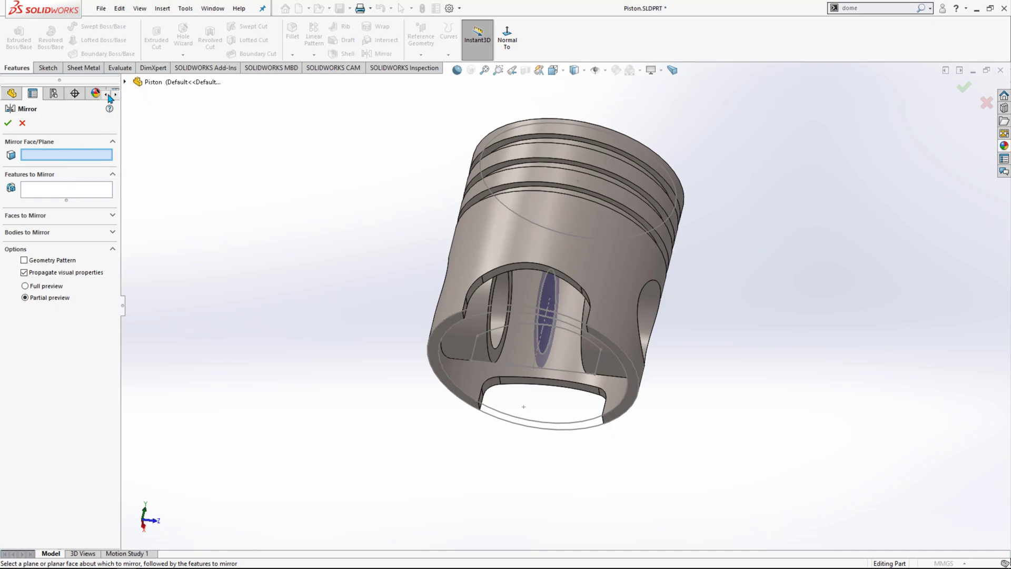
{"action": "left_click", "coordinate": [23, 123]}
Step: Open Mirror1's definition, examine its mirror plane, mirrored feature and preview from several angles, and close it without changes
{"action": "left_click", "coordinate": [36, 386]}
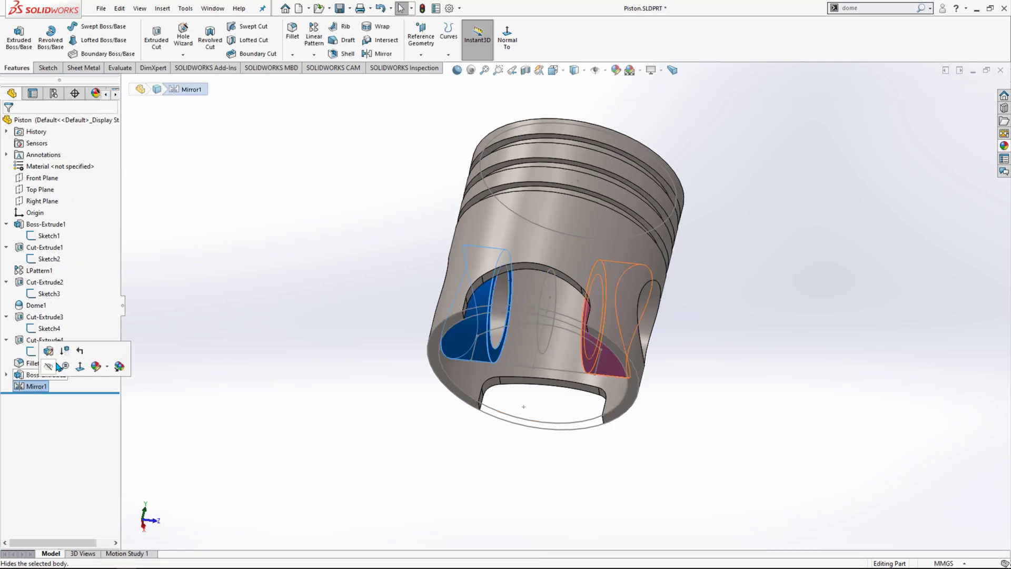
{"action": "left_click", "coordinate": [49, 351]}
{"action": "middle_click_drag", "start_coordinate": [254, 277], "coordinate": [267, 242]}
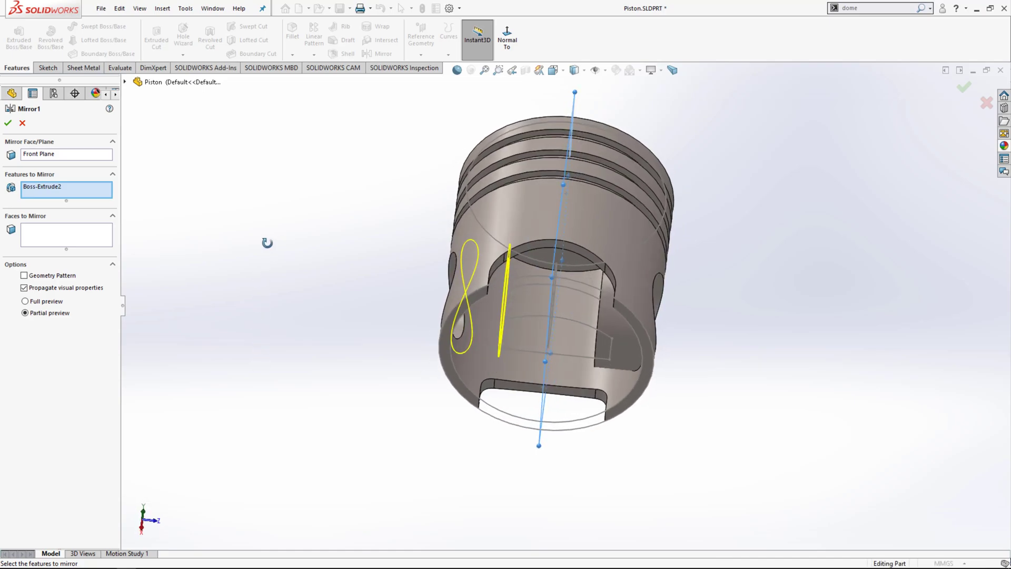
{"action": "left_click", "coordinate": [68, 155]}
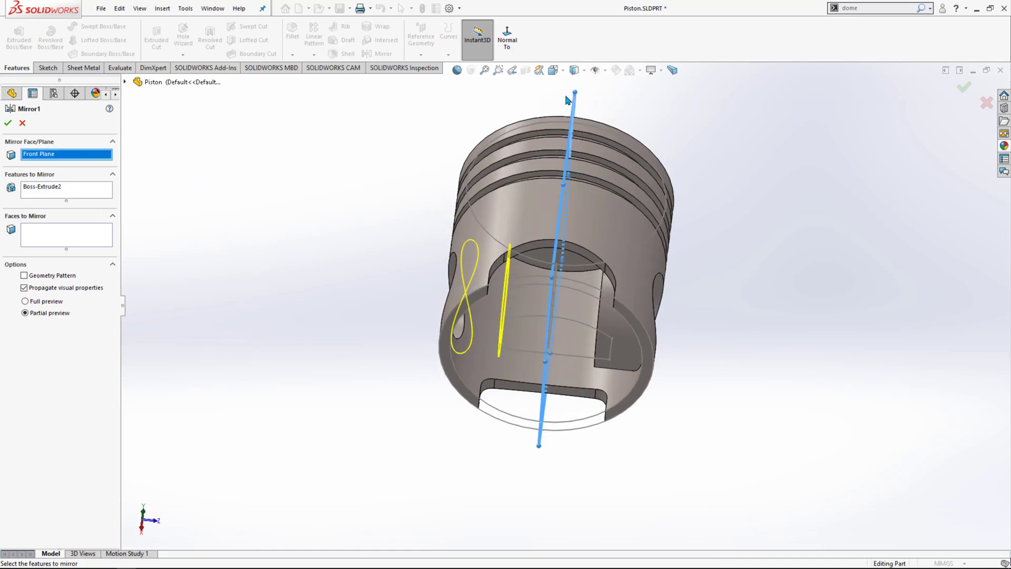
{"action": "left_click", "coordinate": [82, 199]}
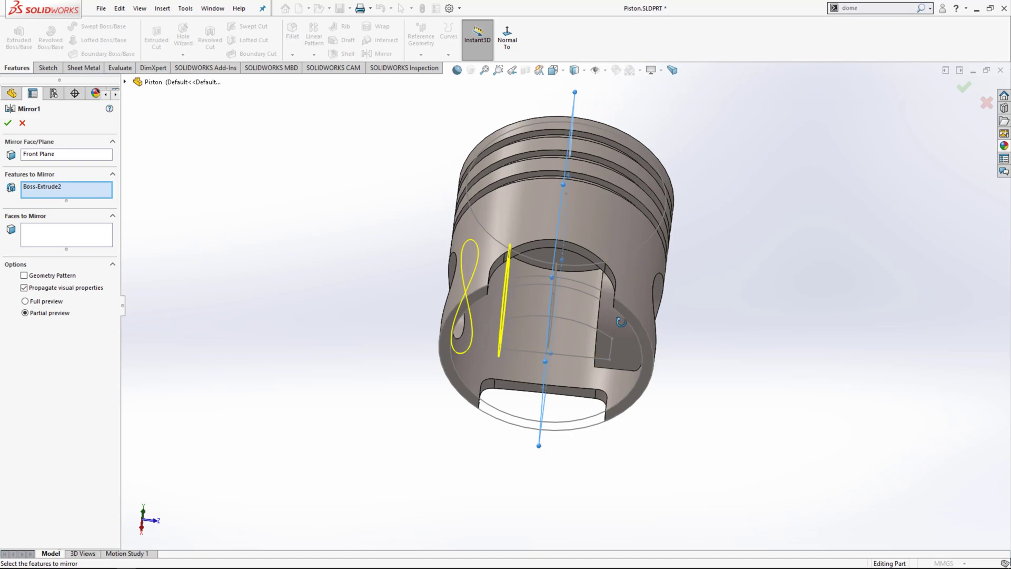
{"action": "middle_click_drag", "start_coordinate": [613, 322], "coordinate": [642, 322]}
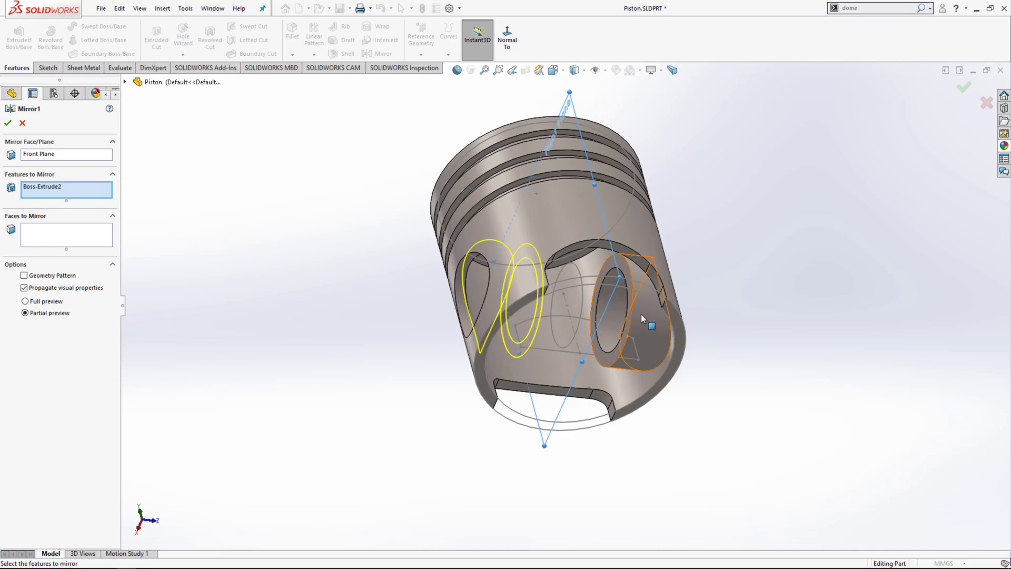
{"action": "middle_click_drag", "start_coordinate": [640, 314], "coordinate": [612, 326]}
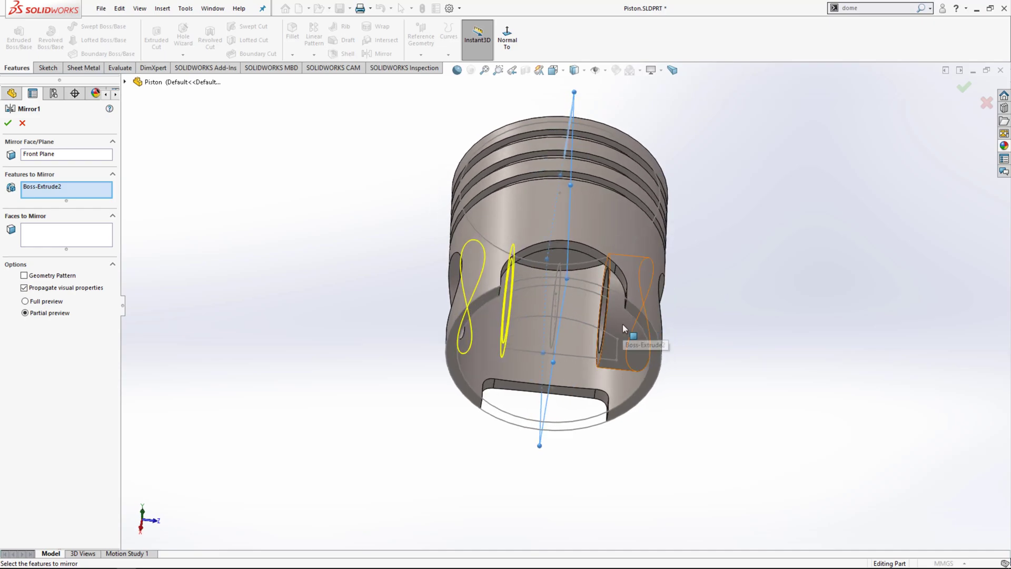
{"action": "left_click", "coordinate": [125, 82]}
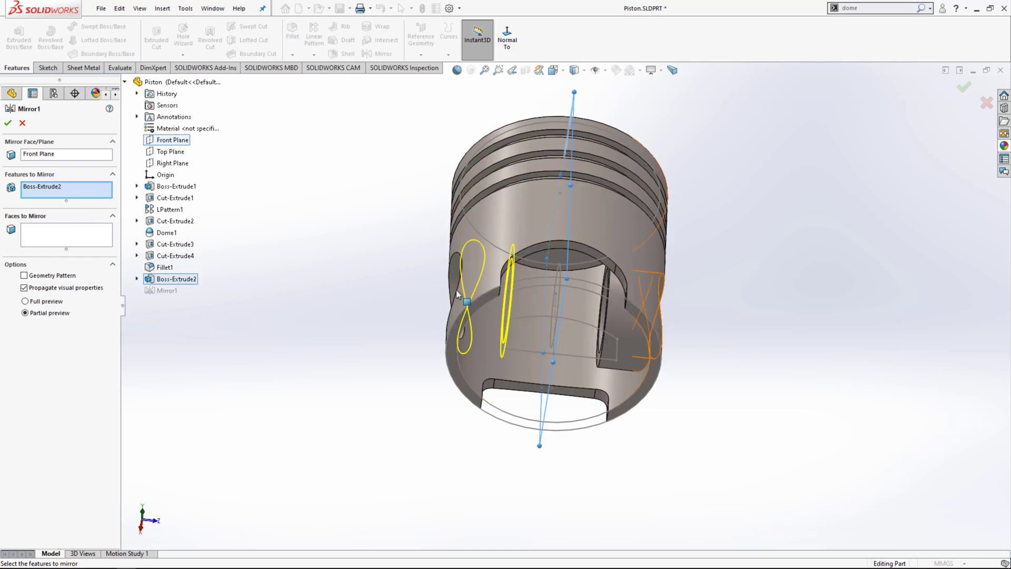
{"action": "middle_click_drag", "start_coordinate": [338, 282], "coordinate": [440, 325]}
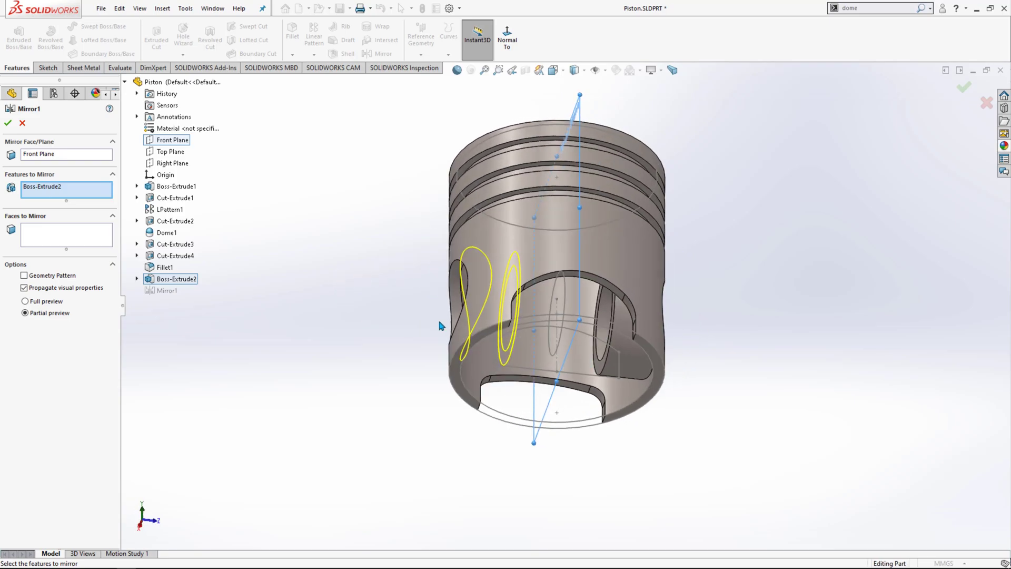
{"action": "left_click", "coordinate": [24, 124]}
Step: Hide Sketch5, Sketch4, Sketch3, Sketch2 and Sketch1 on the piston
{"action": "middle_click_drag", "start_coordinate": [347, 252], "coordinate": [338, 185]}
{"action": "left_click", "coordinate": [54, 354]}
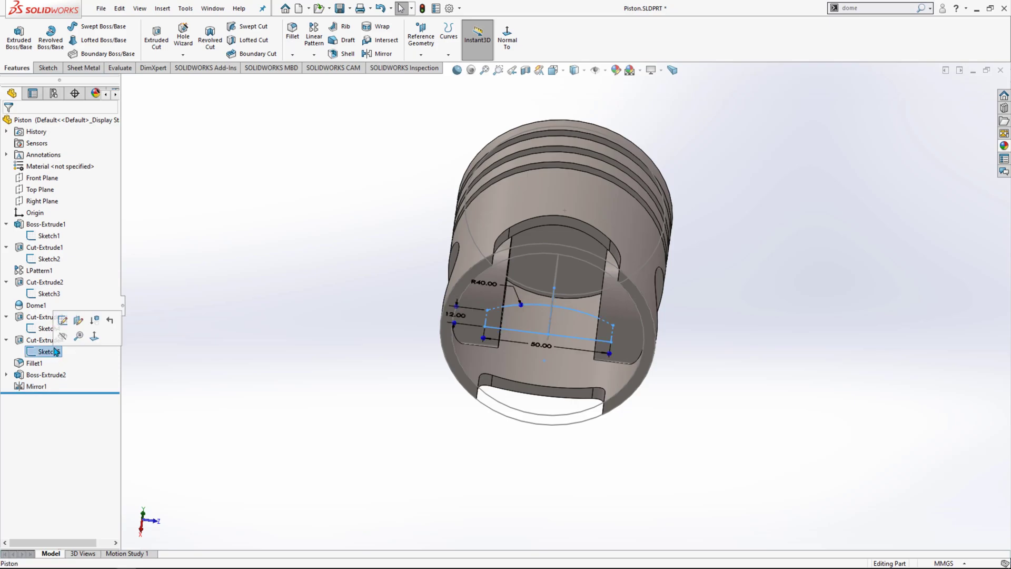
{"action": "left_click", "coordinate": [64, 336]}
{"action": "left_click", "coordinate": [50, 329]}
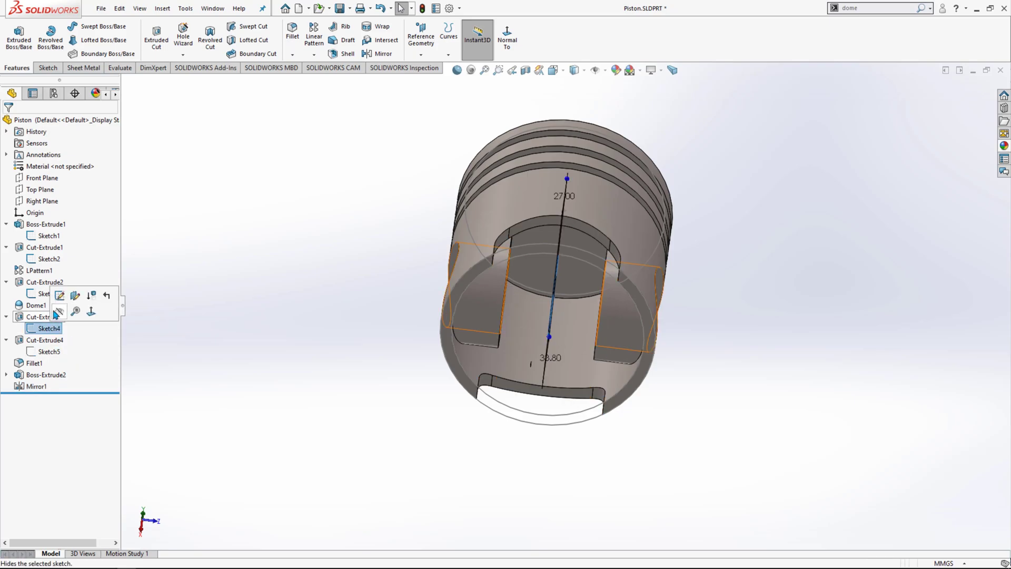
{"action": "left_click", "coordinate": [59, 314]}
{"action": "left_click", "coordinate": [46, 295]}
{"action": "left_click", "coordinate": [57, 277]}
{"action": "left_click", "coordinate": [50, 259]}
{"action": "left_click", "coordinate": [57, 245]}
{"action": "left_click", "coordinate": [50, 236]}
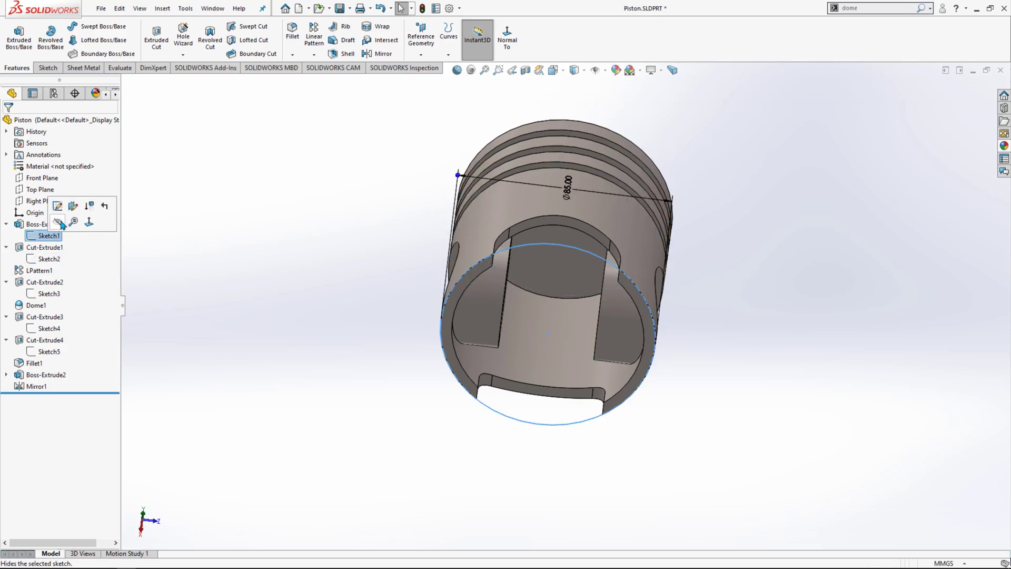
{"action": "left_click", "coordinate": [58, 222]}
Step: Fit the whole piston in view and inspect its ring grooves, pin bosses and skirt cutouts from several angles
{"action": "middle_click_drag", "start_coordinate": [337, 364], "coordinate": [396, 377]}
{"action": "middle_click_drag", "start_coordinate": [388, 311], "coordinate": [383, 240]}
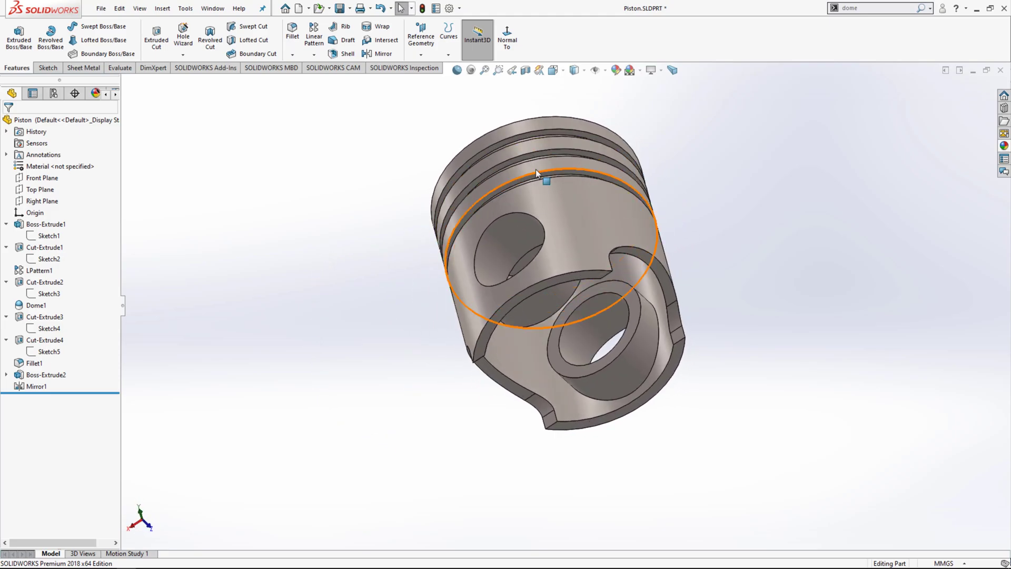
{"action": "left_click", "coordinate": [484, 70]}
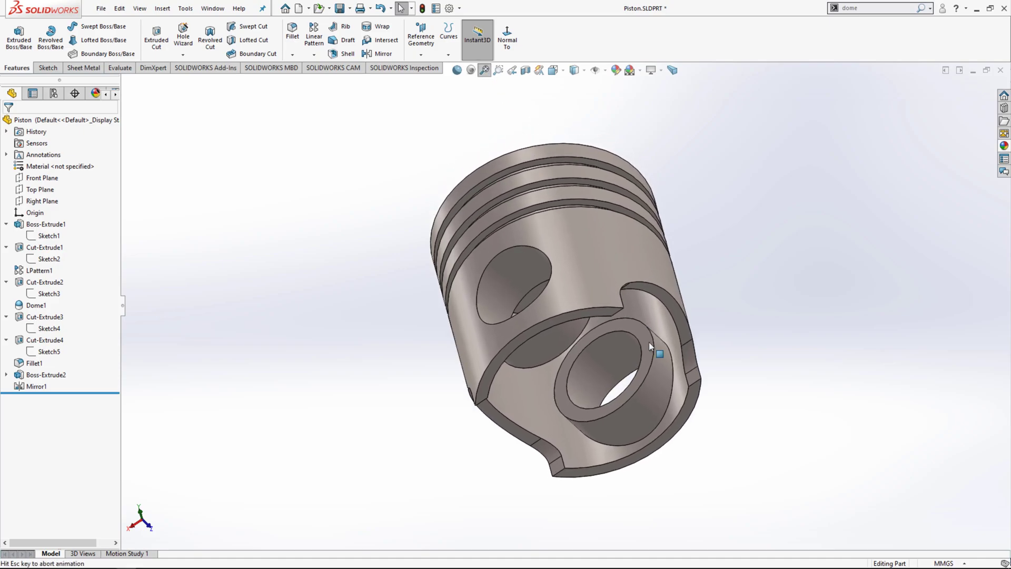
{"action": "middle_click_drag", "start_coordinate": [615, 244], "coordinate": [461, 293]}
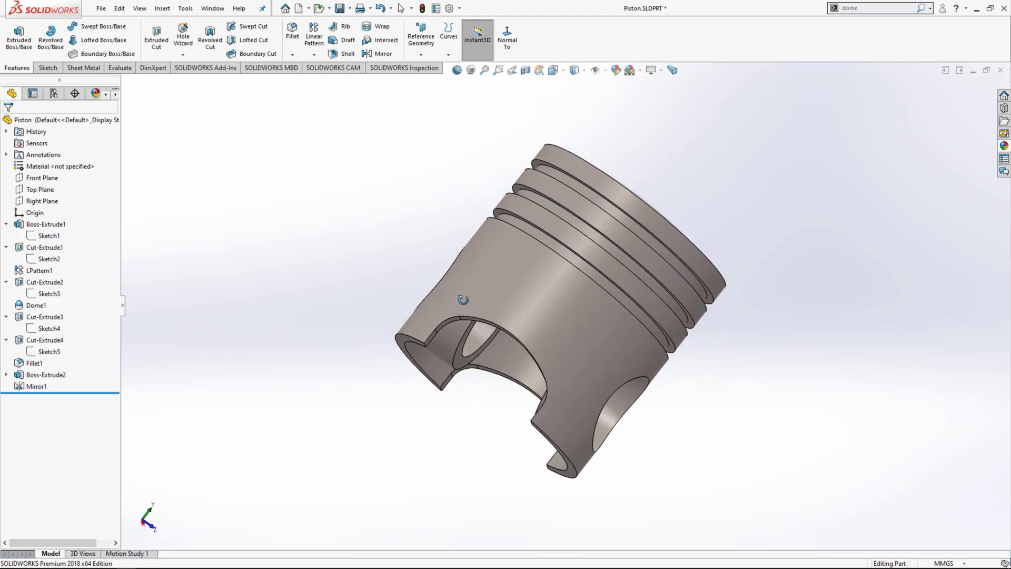